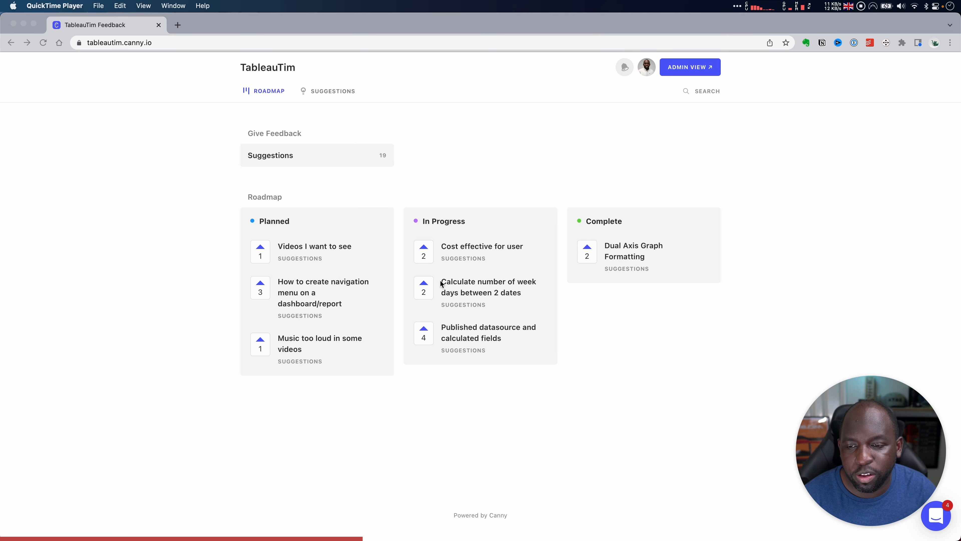
Look over the Suggestions board on the TableauTim feedback site and return to the roadmap
left_click(333, 159)
left_click(286, 157)
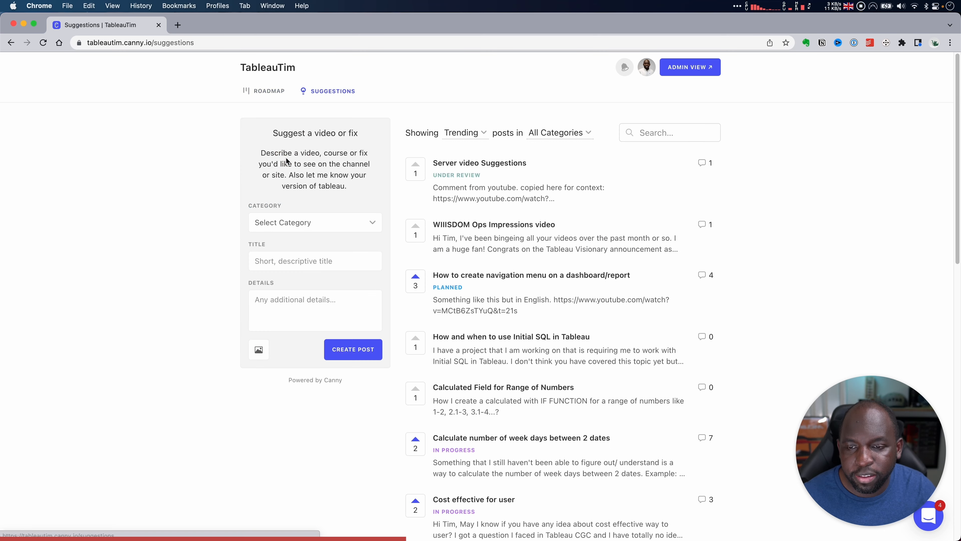
left_click(267, 91)
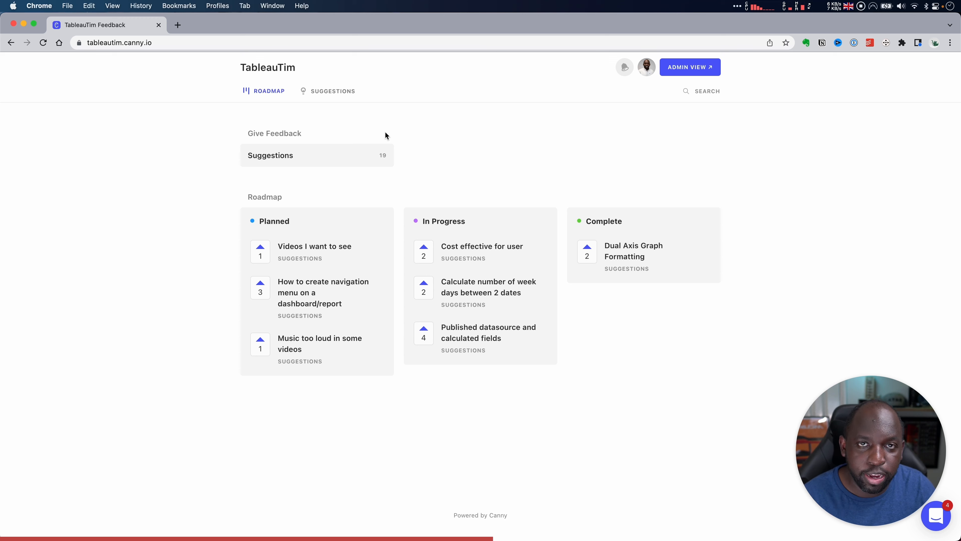
Open the completed Dual Axis Graph Formatting post and read through its discussion thread
left_click(640, 261)
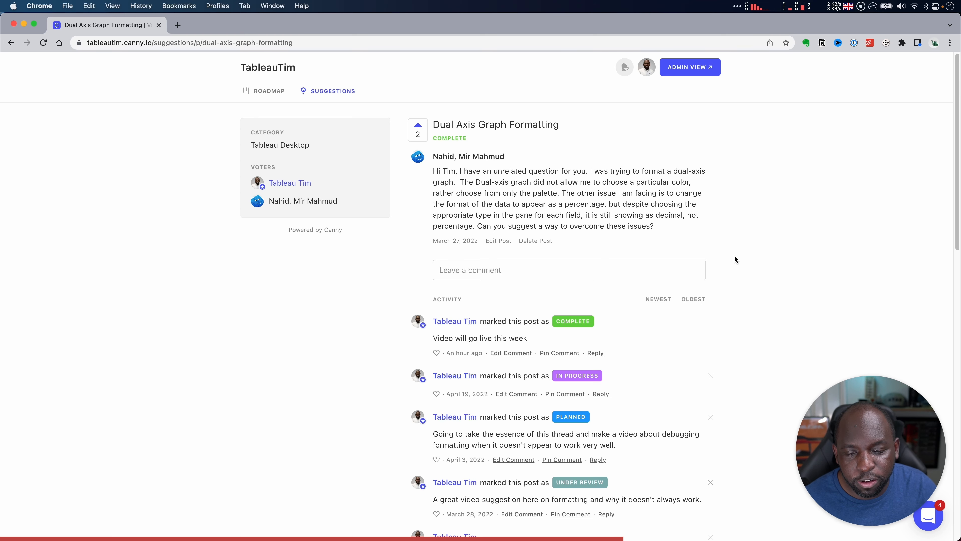
scroll(734, 256, "down", 8)
scroll(735, 257, "down", 11)
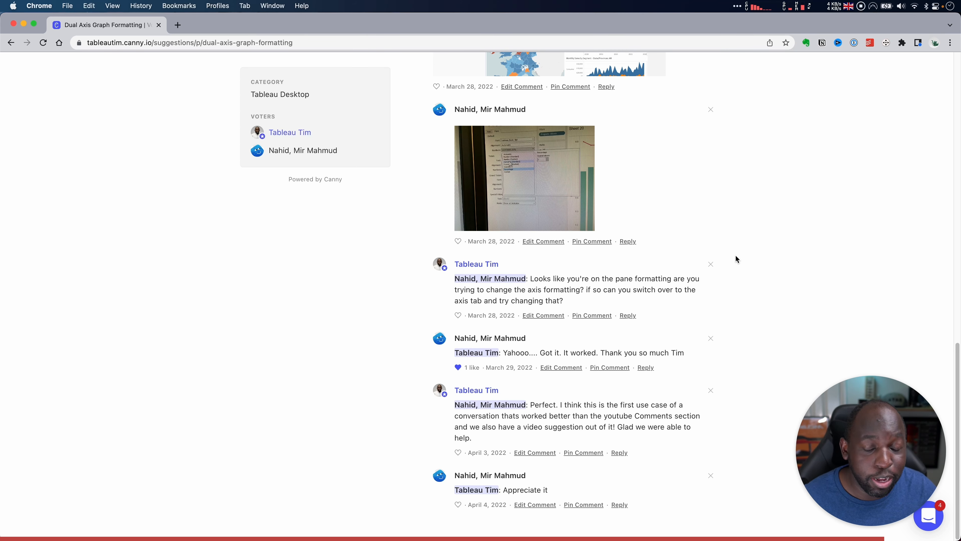
scroll(734, 255, "up", 15)
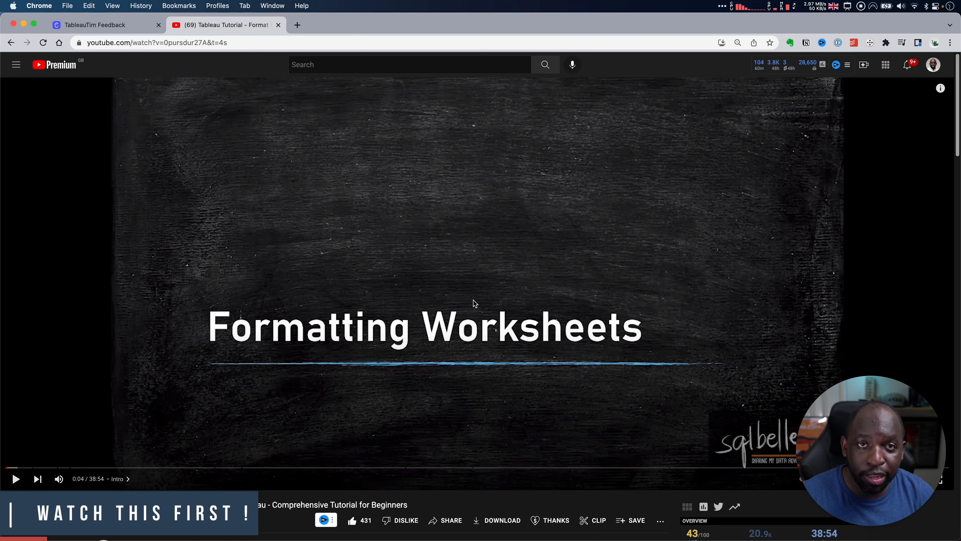
Check the title and details of the Format Worksheets video, and switch to the Superstore workbook in Tableau
scroll(239, 465, "down", 2)
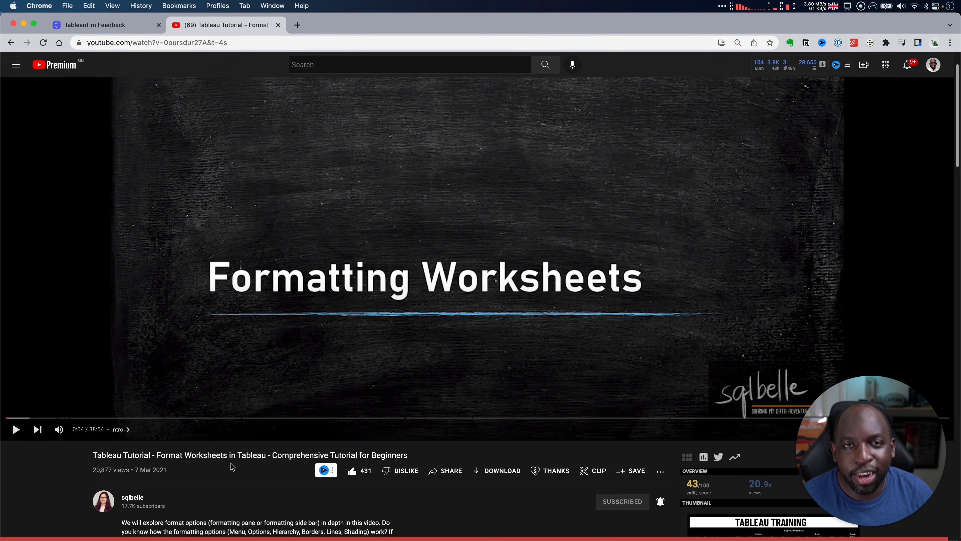
key("ctrl+Up")
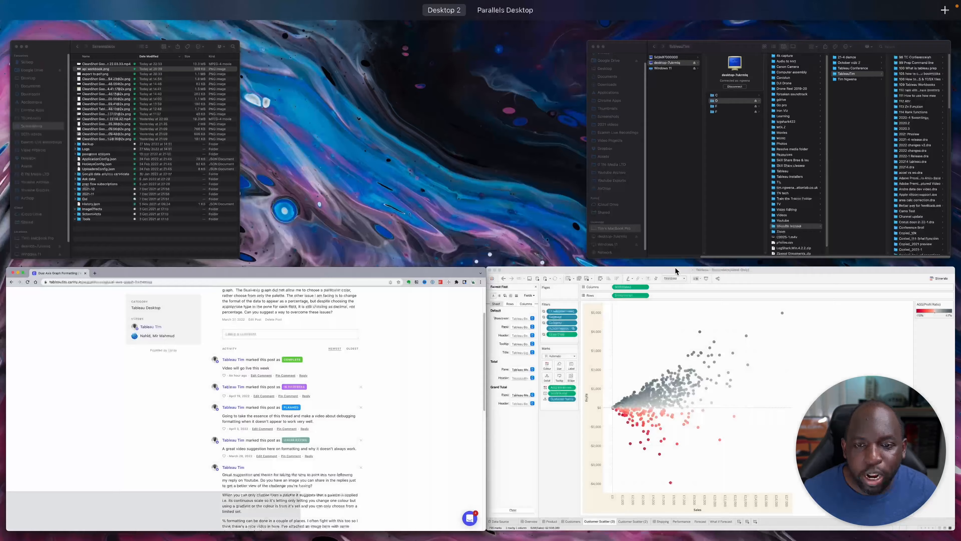
left_click(706, 331)
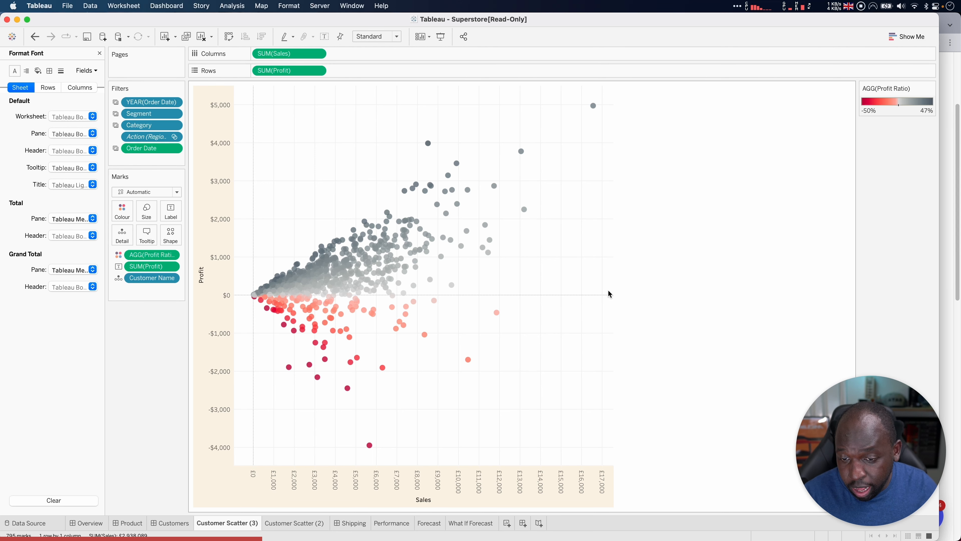
Compare the Customer Scatter (2) table with the Customer Scatter (3) chart, and inspect the tooltip of one customer's mark
left_click(321, 521)
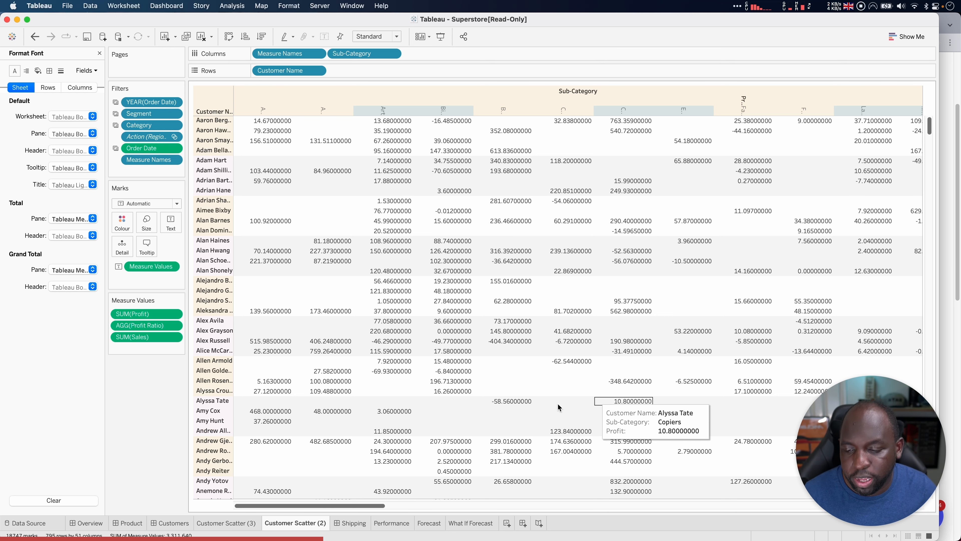
left_click(226, 529)
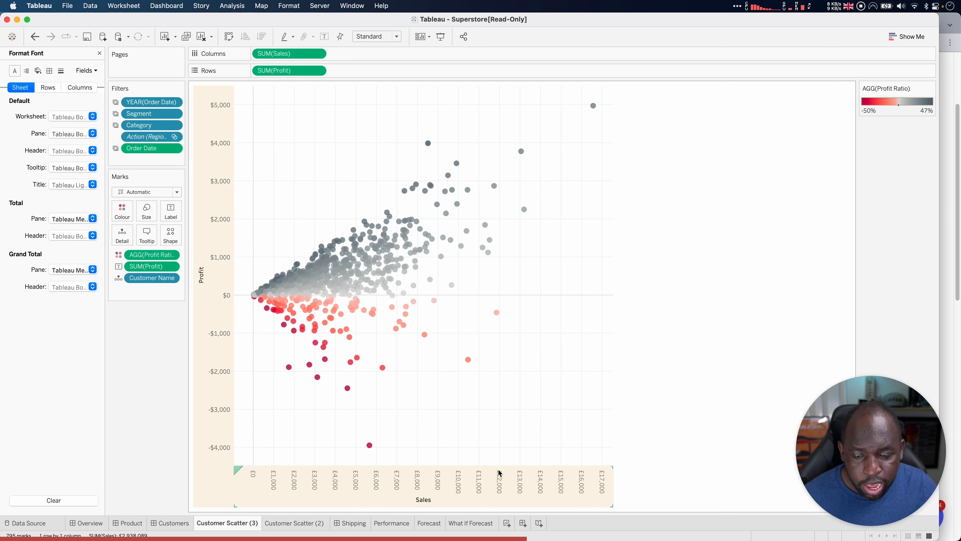
mouse_move(490, 246)
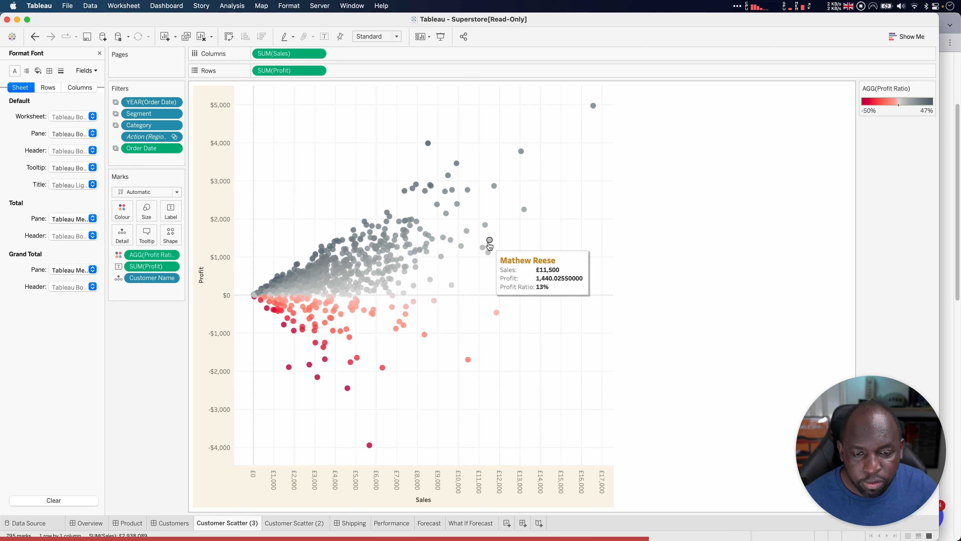
left_click(211, 261)
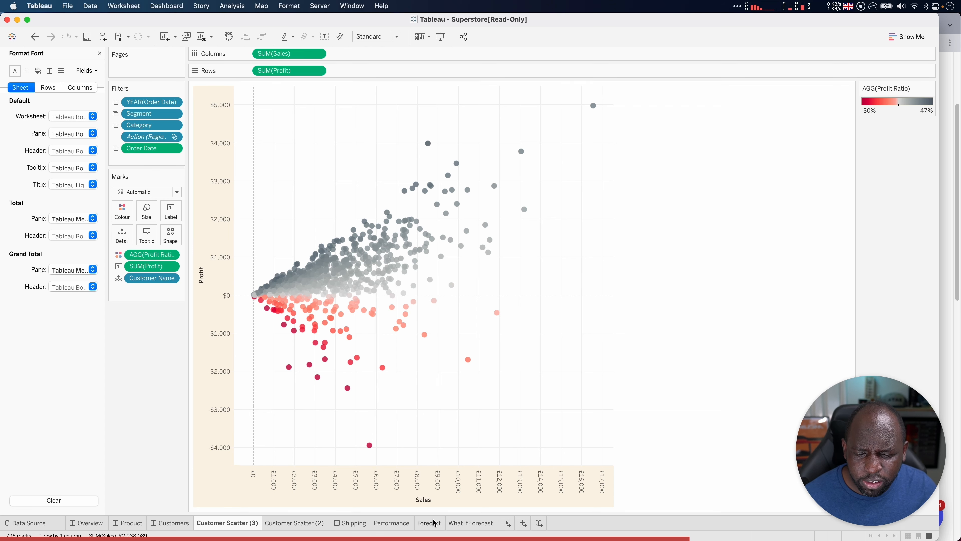
Draw pink arrows pointing at the Sales axis and the Profit axis, and clear the annotations
left_click(423, 491)
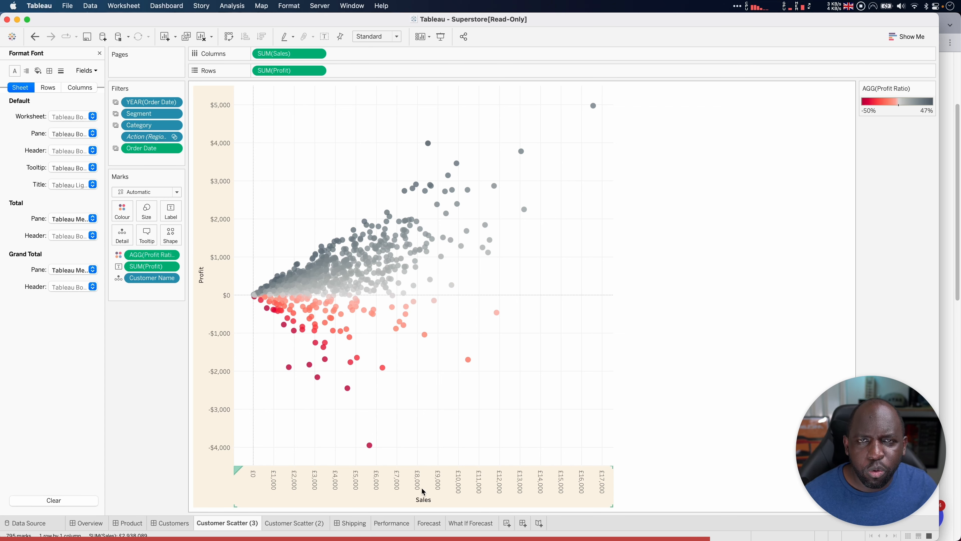
key("ctrl")
left_click_drag(537, 341, 430, 459)
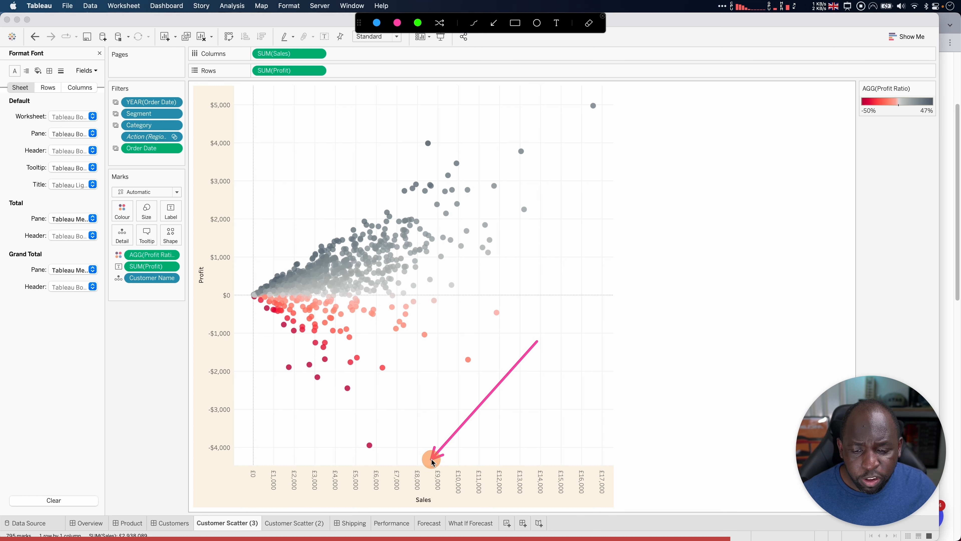
left_click_drag(253, 361, 218, 340)
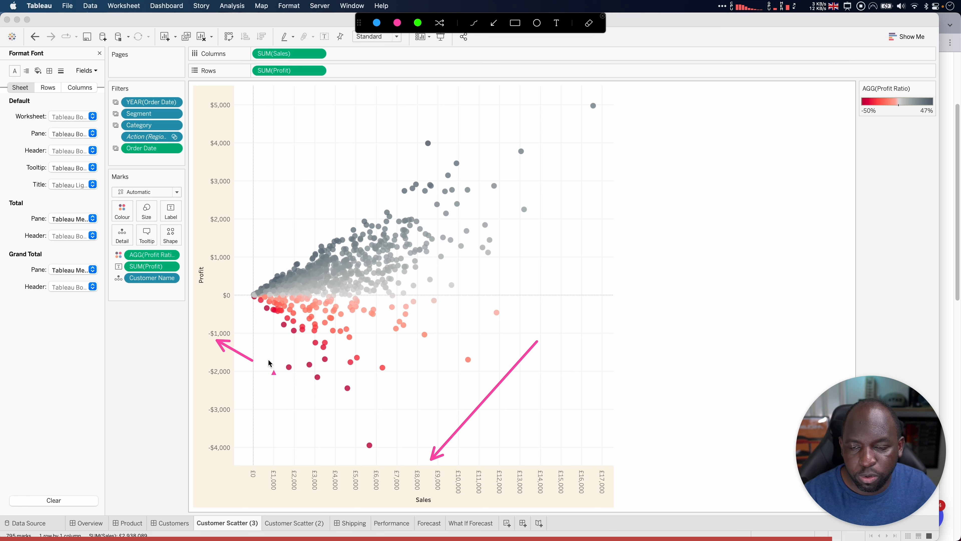
key("Escape")
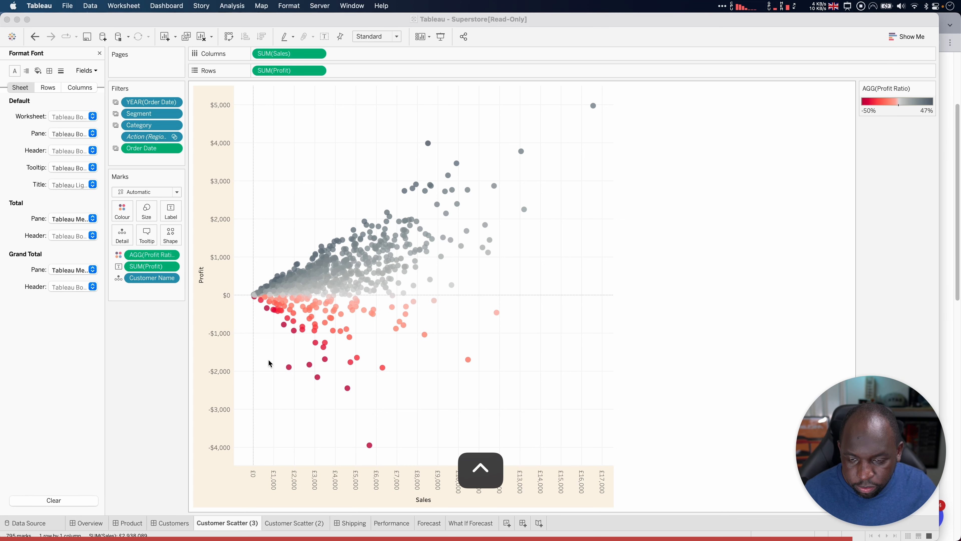
Select the mark near $4,000 profit, point an arrow at the Profit value in its tooltip, and clear both
left_click(429, 144)
left_click_drag(548, 175, 504, 195)
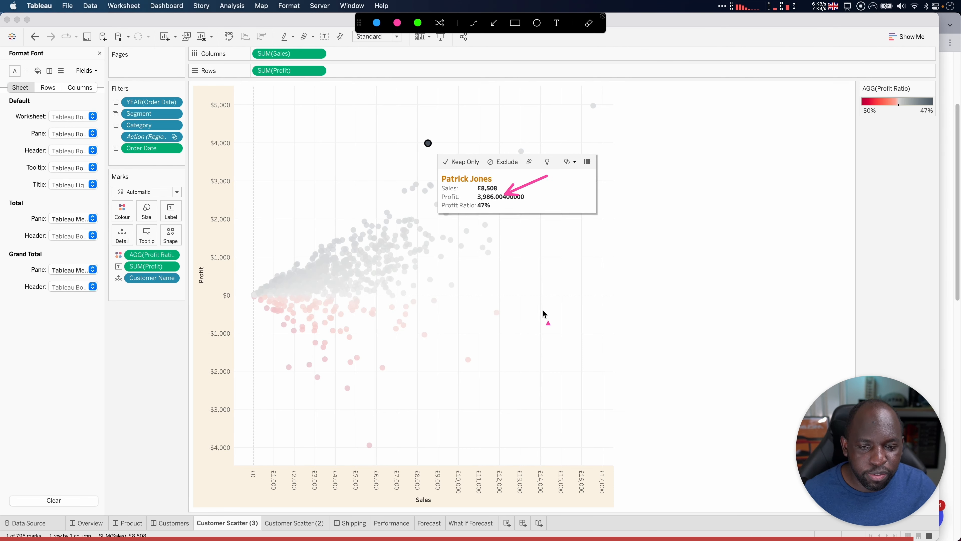
key("Escape")
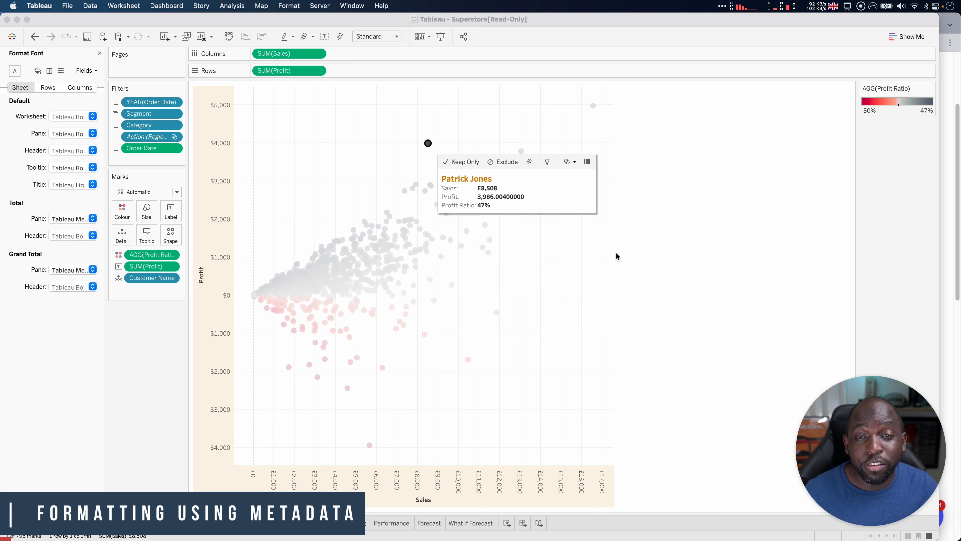
left_click(616, 253)
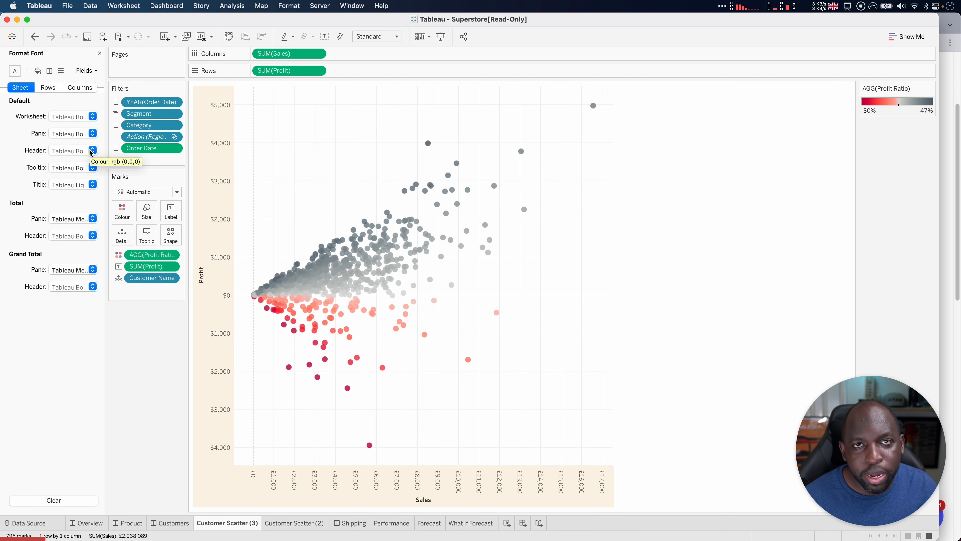
Mark the close control of the font formatting settings with a temporary arrow, and close them to return to the data fields
key("ctrl")
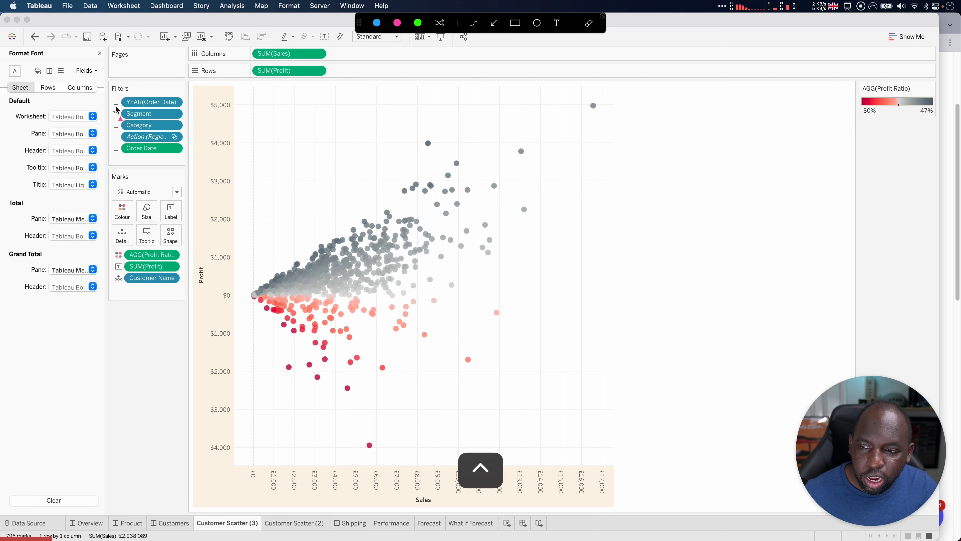
left_click_drag(121, 141, 103, 64)
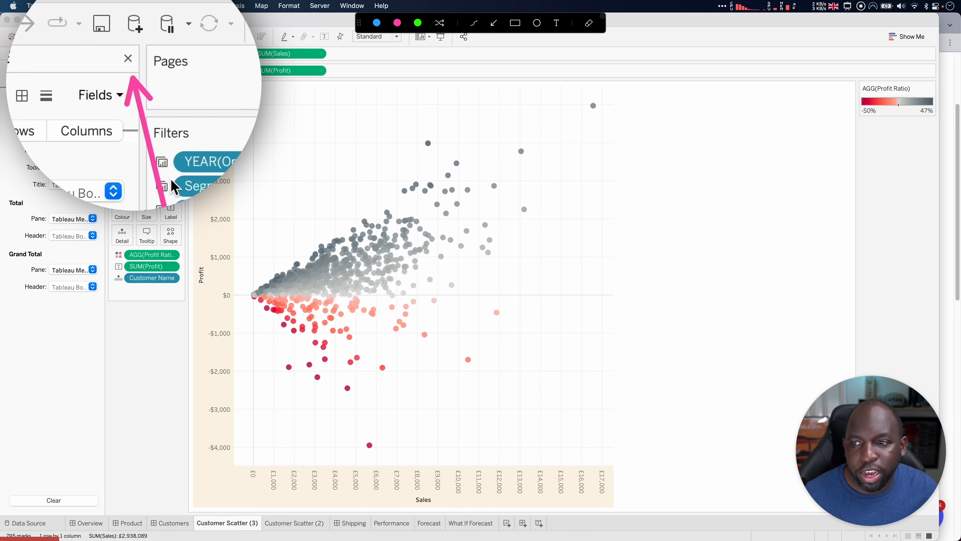
key("ctrl")
left_click(128, 58)
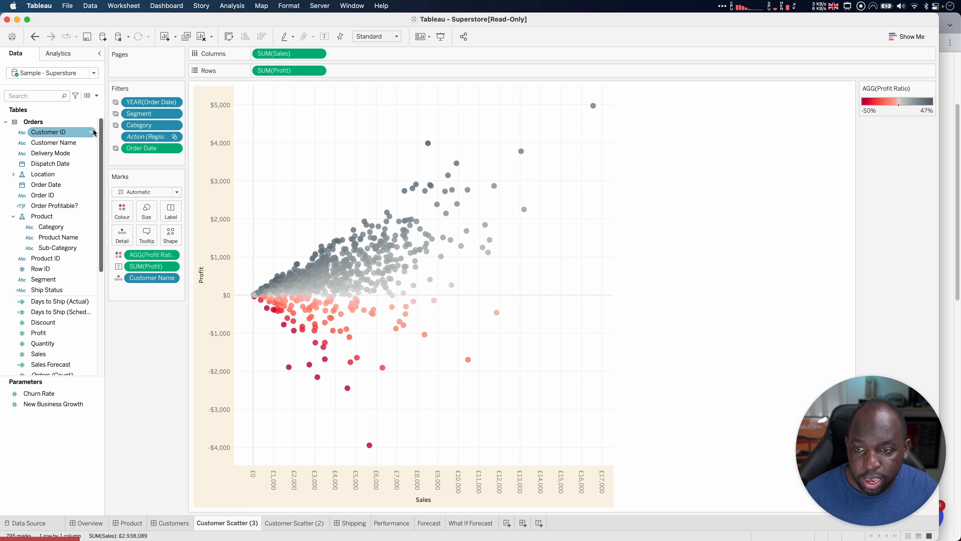
Open the default number format settings of the Profit field in the Orders table
left_click_drag(99, 136, 102, 209)
left_click(49, 196)
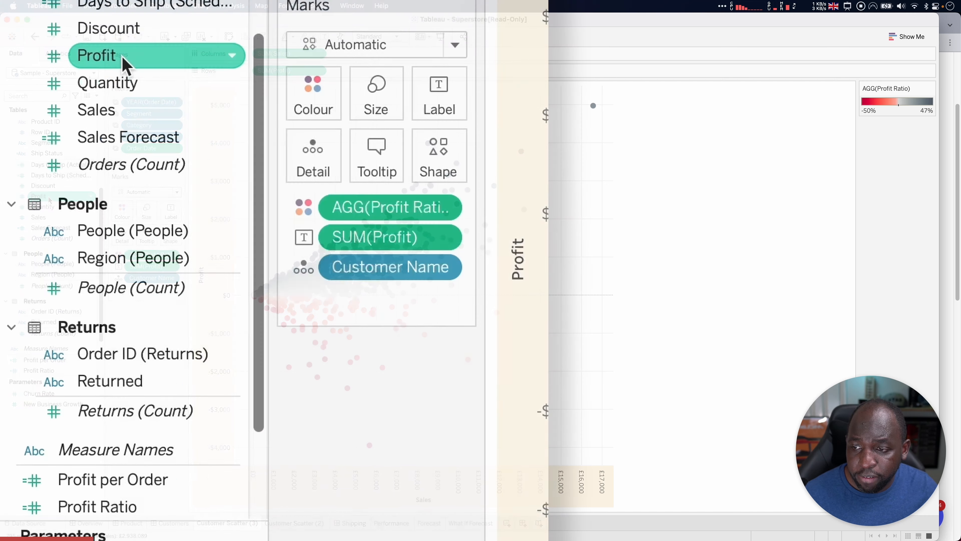
right_click(50, 197)
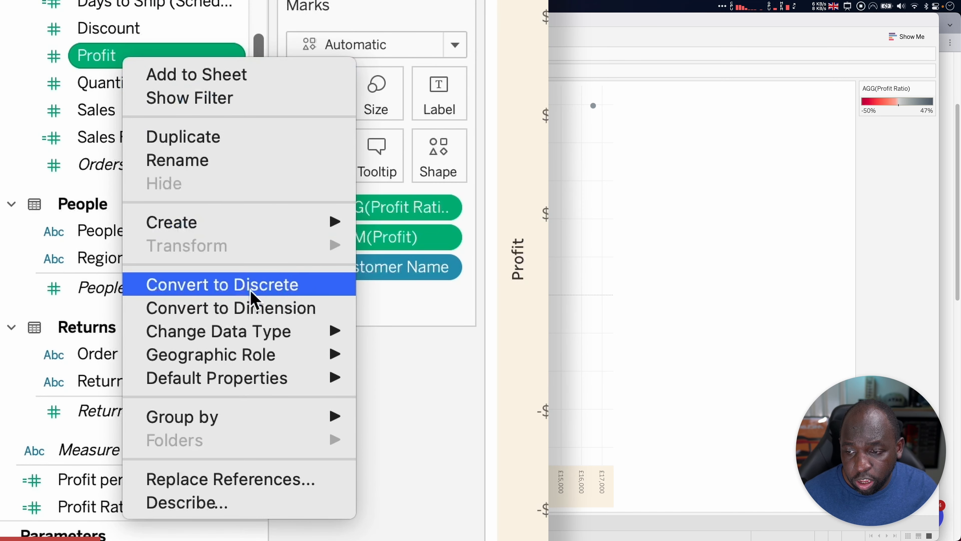
mouse_move(262, 380)
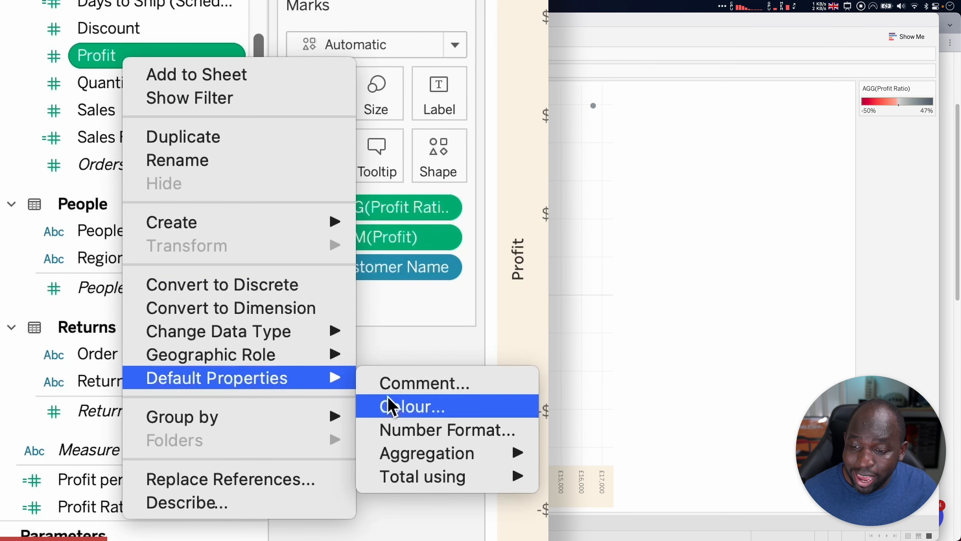
left_click(424, 417)
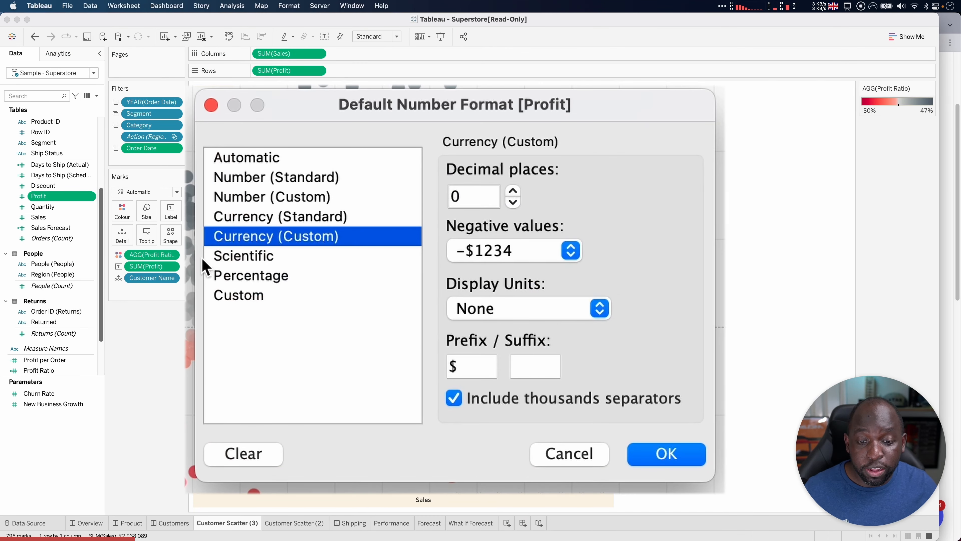
Review the display units and $ prefix of Profit's Currency (Custom) default format with a temporary arrow, and accept the settings
key("ctrl+a")
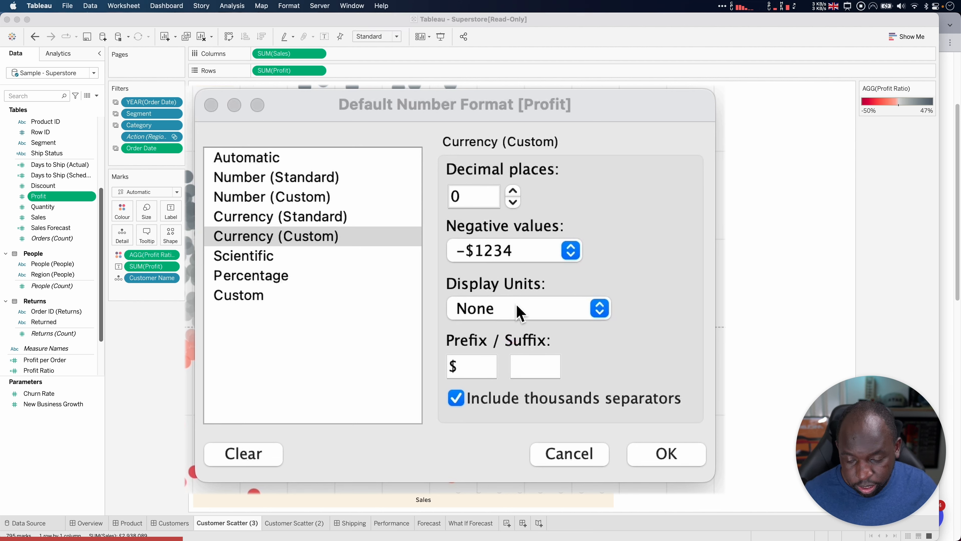
left_click(559, 313)
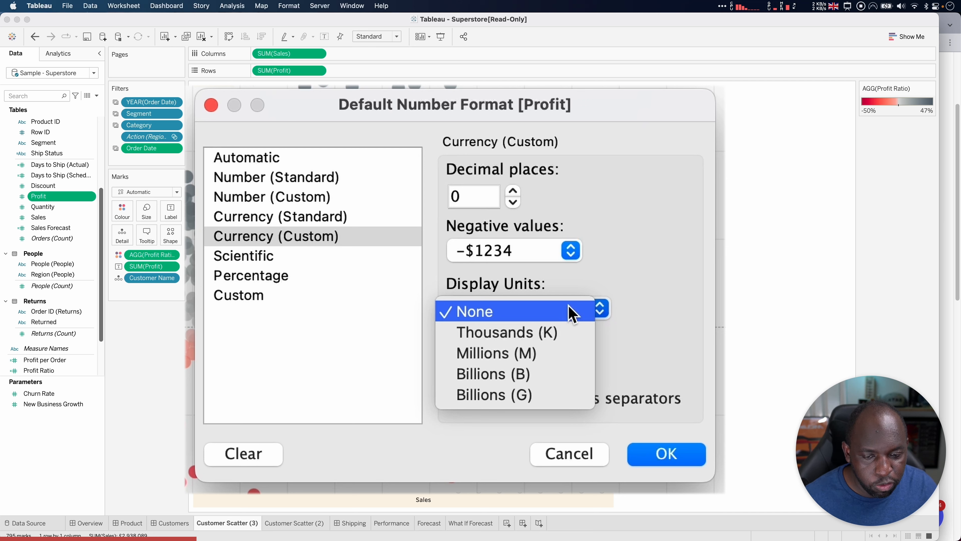
left_click(640, 274)
key("ctrl+alt+a")
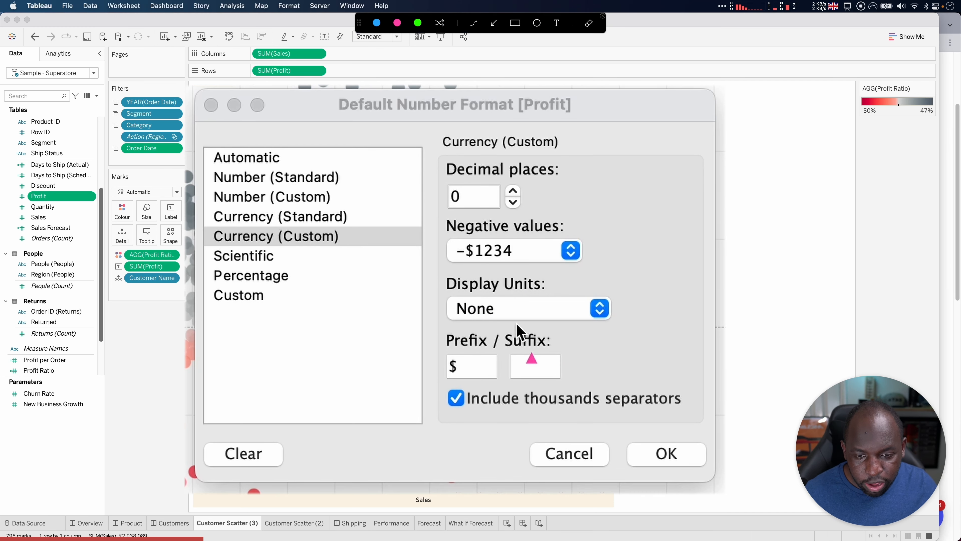
left_click_drag(525, 262, 468, 350)
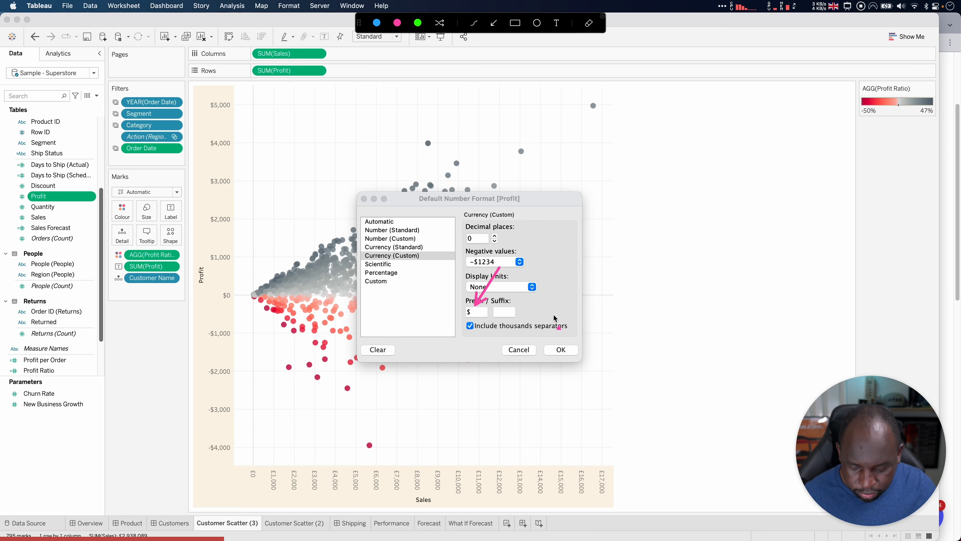
key("ctrl+a")
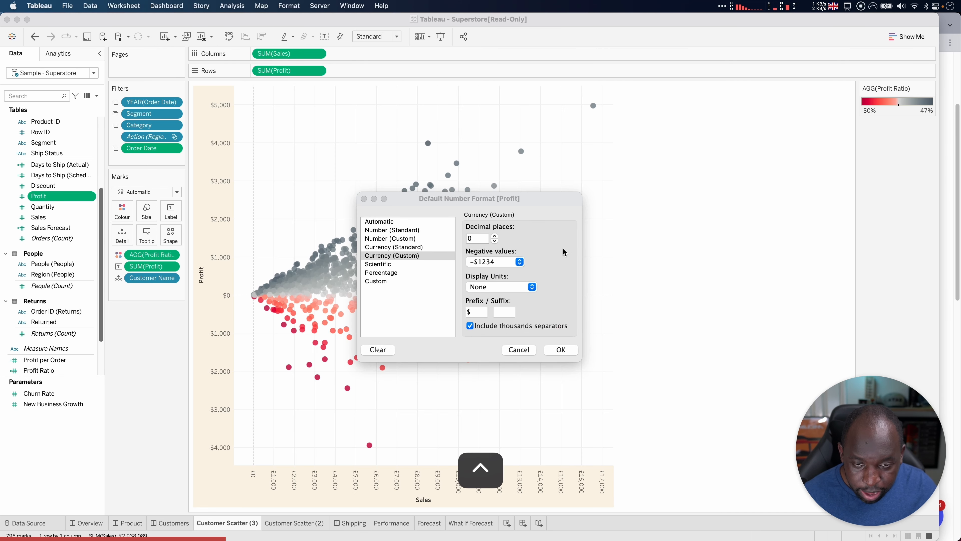
left_click(561, 349)
Open the format settings of the Profit axis on the scatter chart
right_click(220, 186)
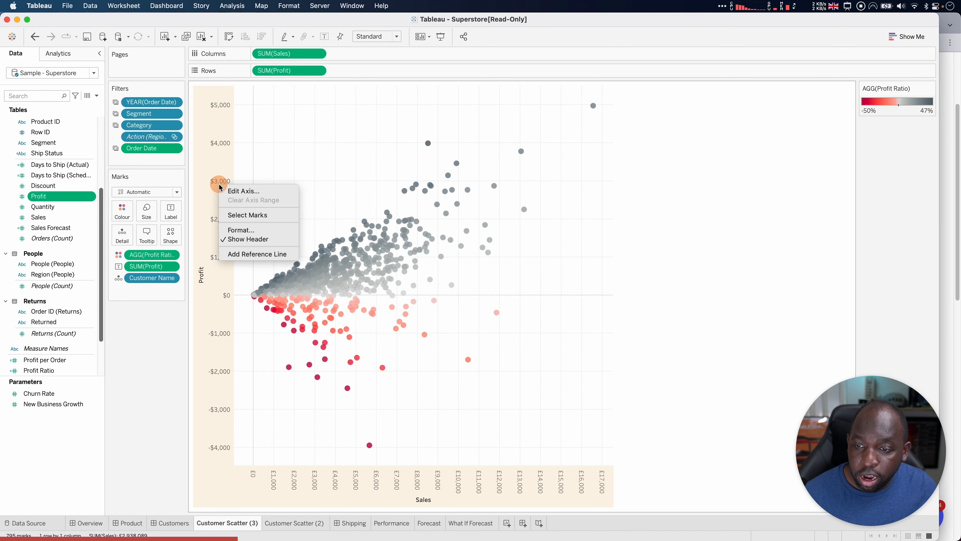
left_click(246, 231)
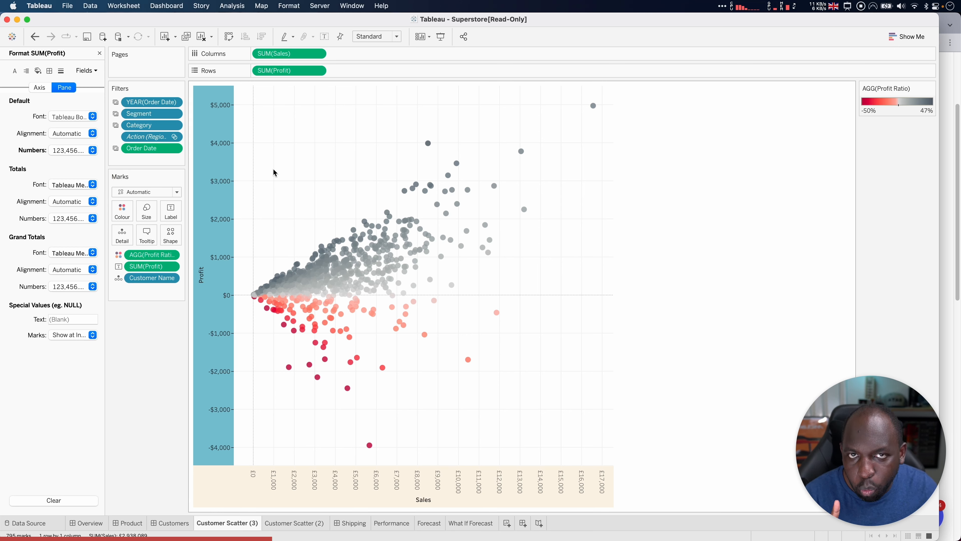
left_click(335, 161)
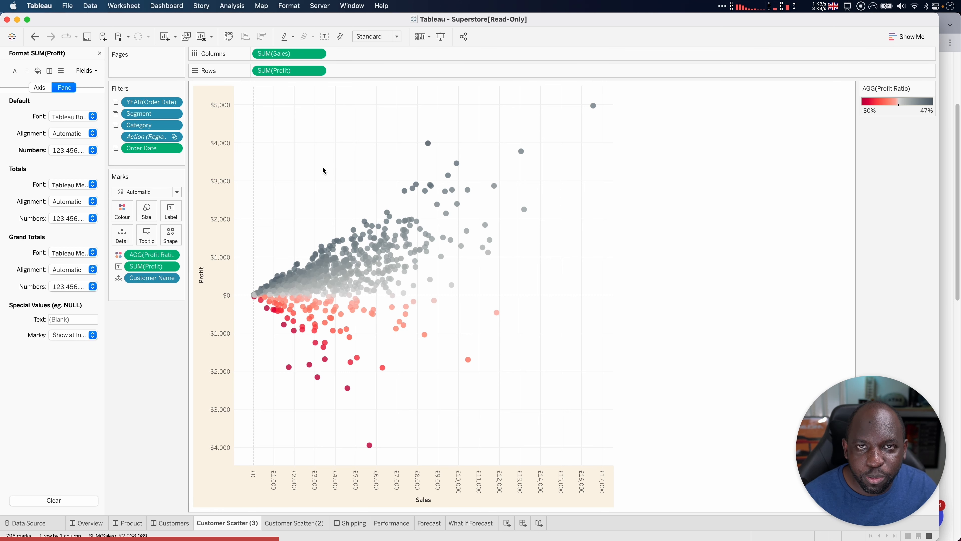
right_click(223, 173)
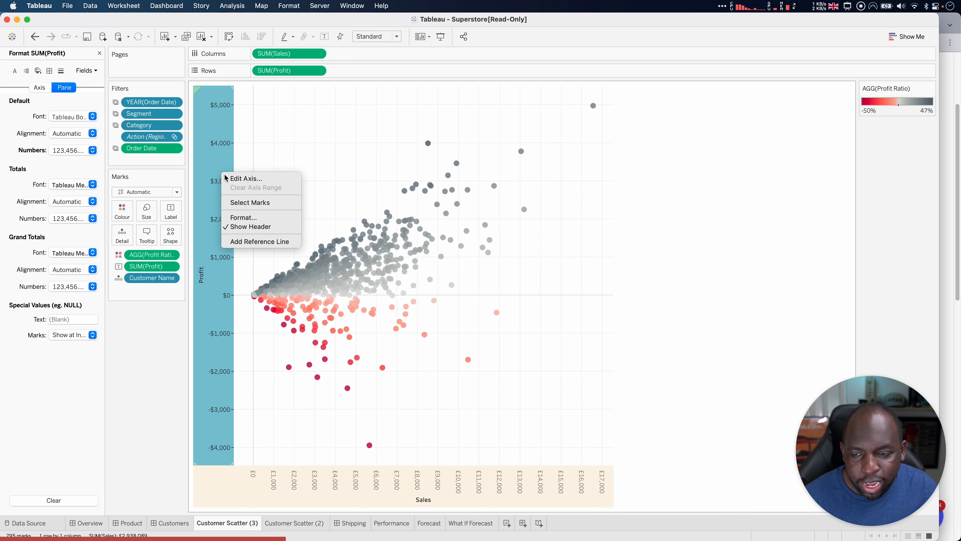
left_click(250, 218)
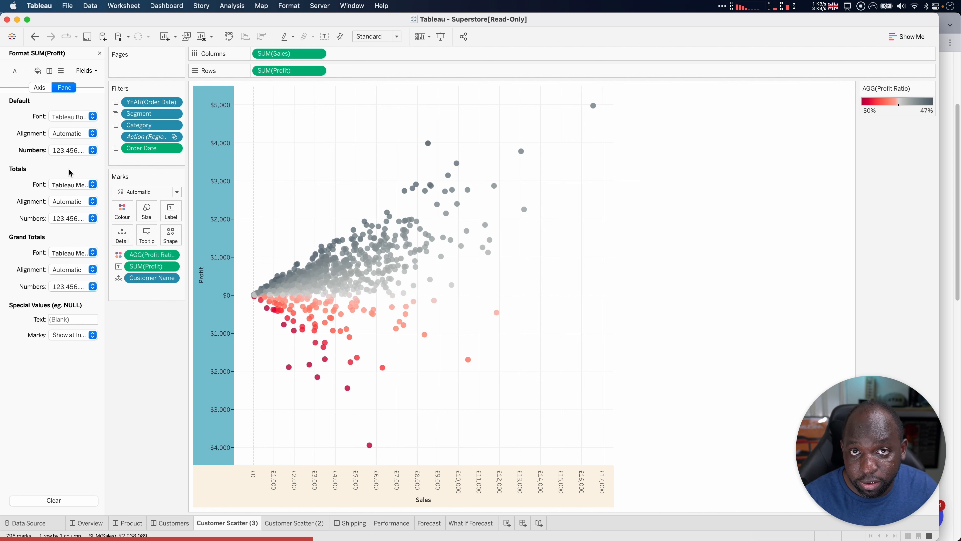
Mark the Pane option of the SUM(Profit) format settings with a temporary arrow and rectangle, and clear both markings
key("ctrl+a")
left_click_drag(73, 158, 66, 95)
left_click(516, 24)
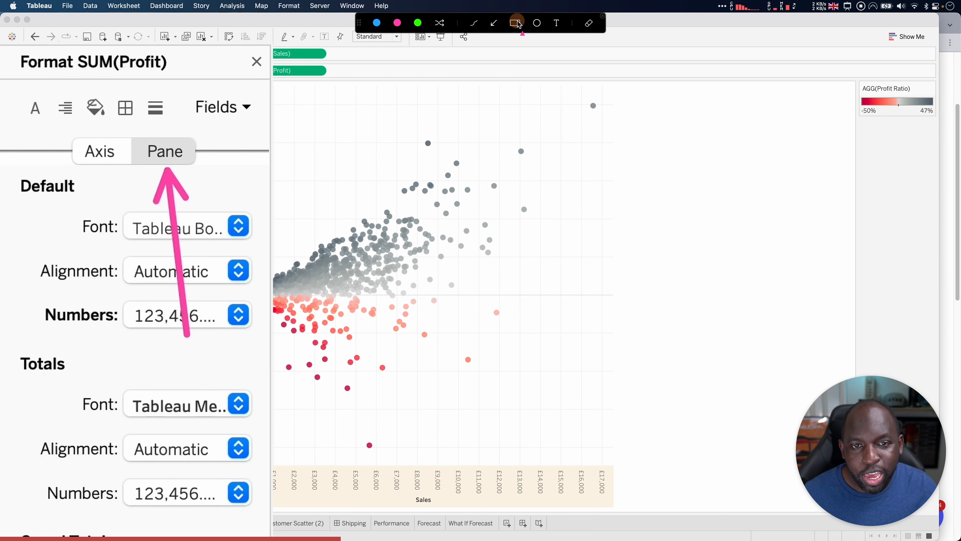
mouse_move(128, 129)
left_mouse_down()
mouse_move(160, 163)
mouse_move(202, 182)
left_mouse_up()
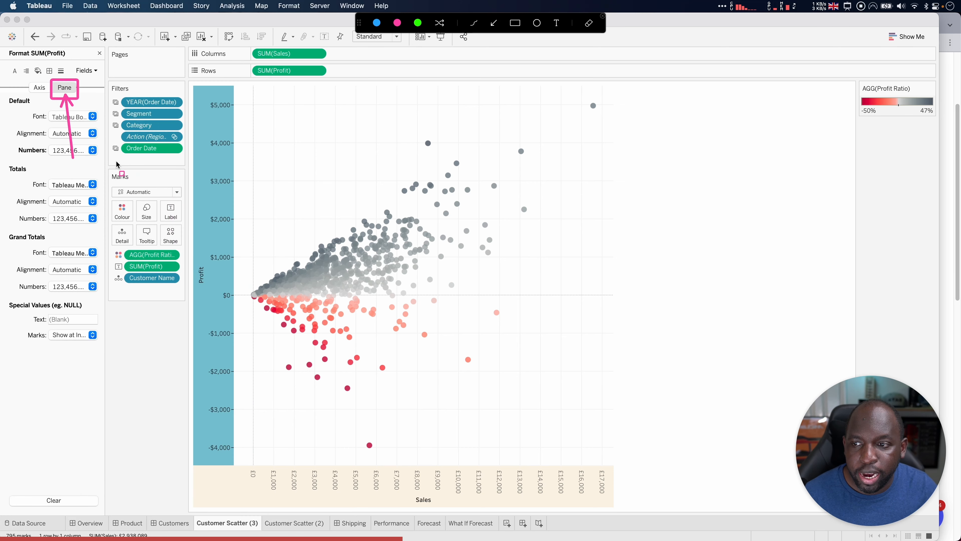
key("ctrl")
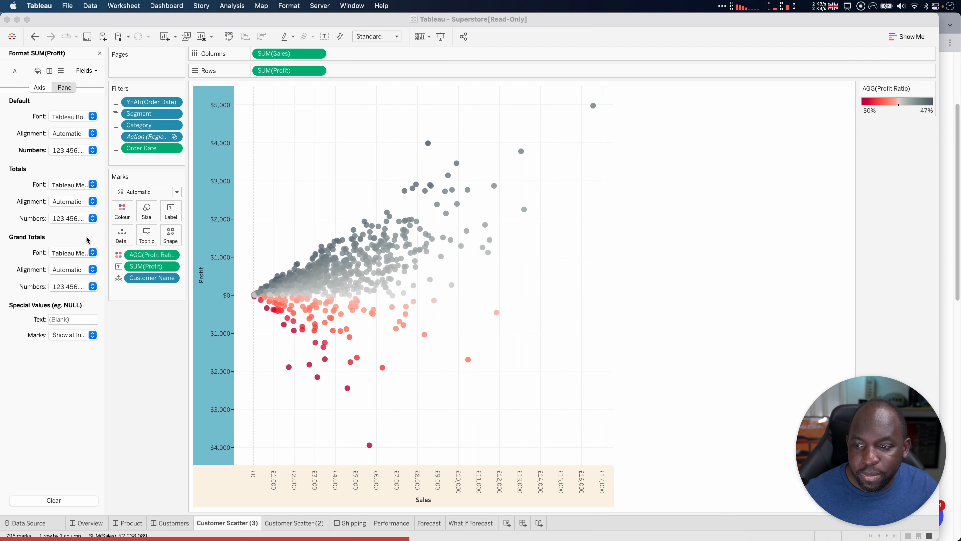
Review the pane number formats for Default, Totals and Grand Totals of SUM(Profit) without changing them
left_click(73, 153)
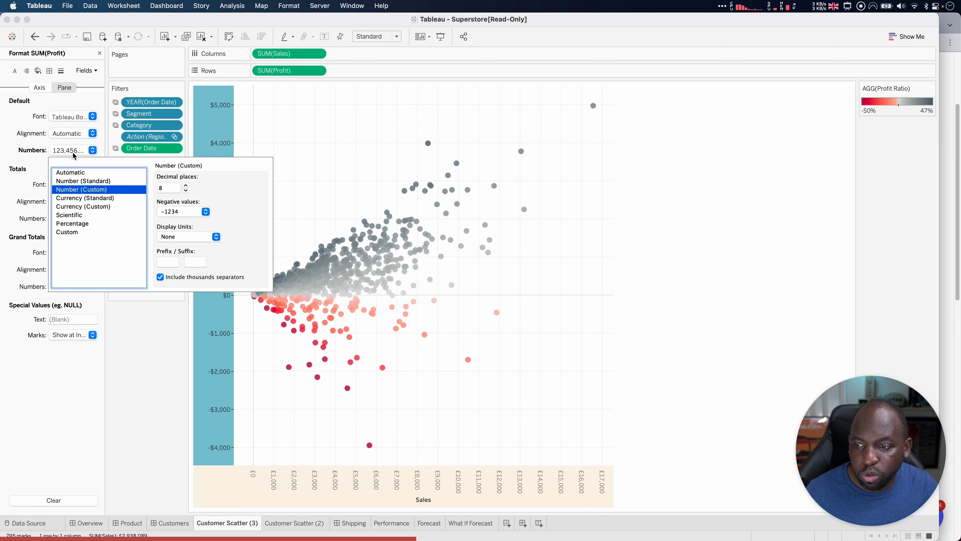
left_click(32, 178)
left_click(75, 221)
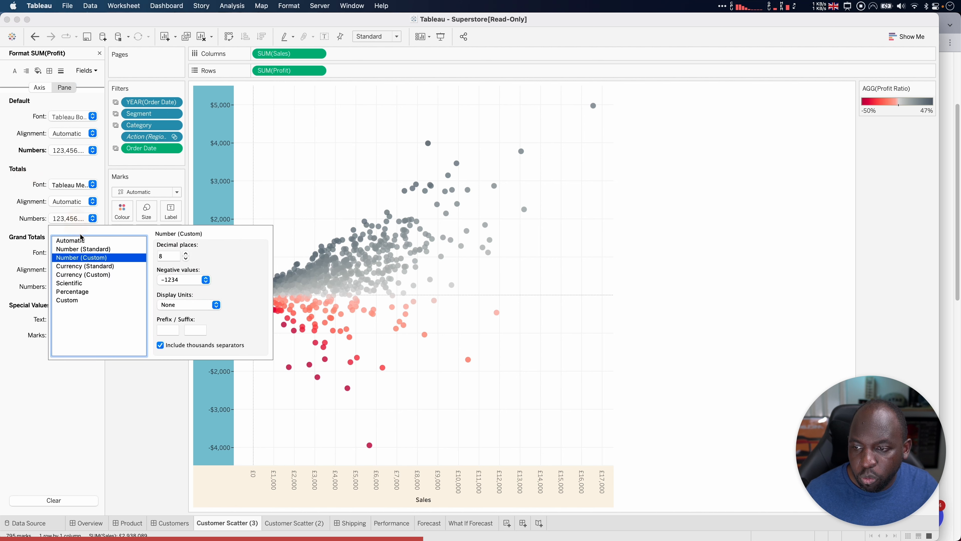
left_click(32, 245)
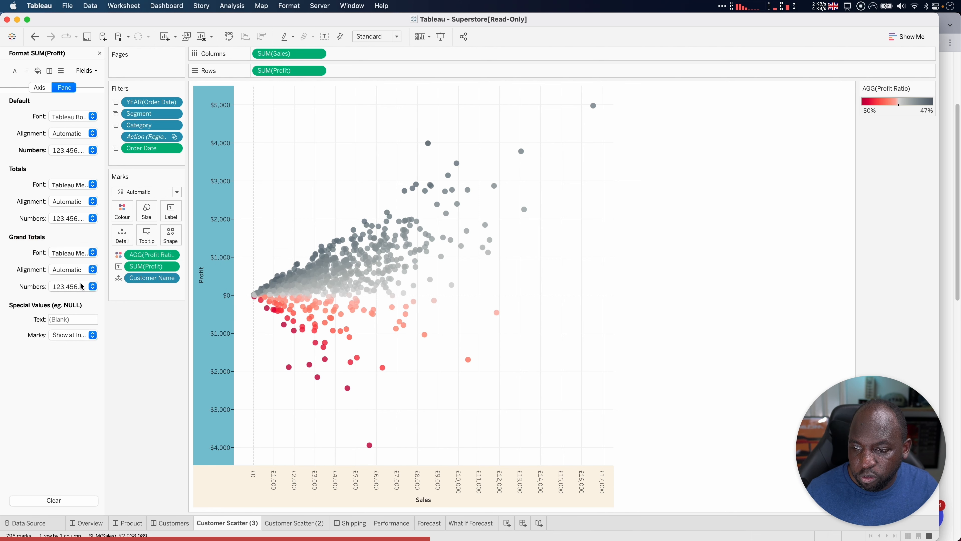
left_click(98, 286)
left_click(24, 189)
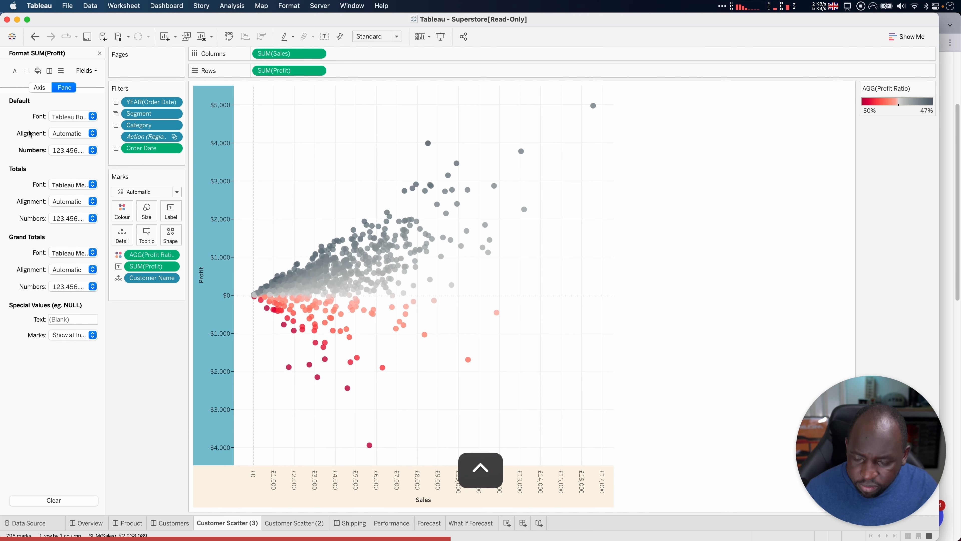
Frame the Axis option with a temporary rectangle, point an arrow at the chart's Profit axis, and clear both markings
key("ctrl+a")
left_click_drag(22, 78, 52, 97)
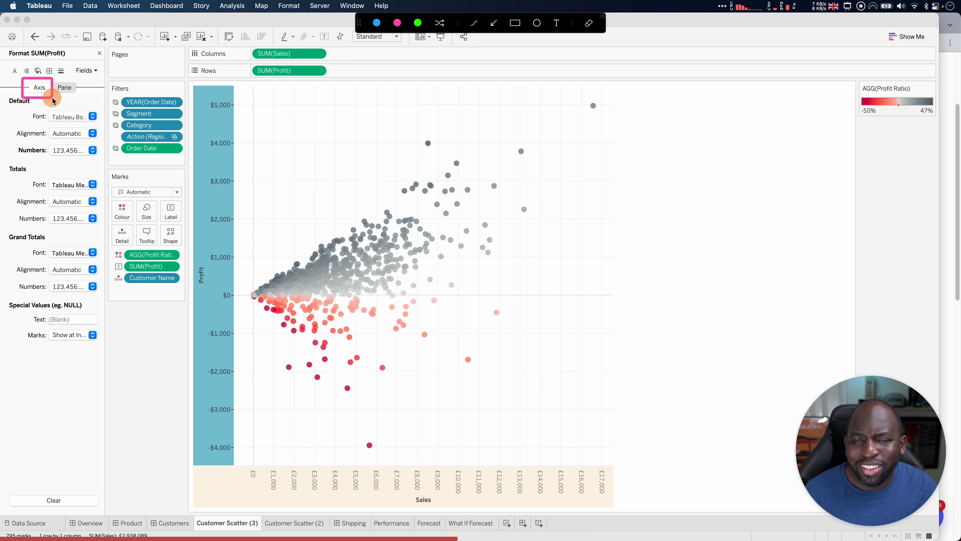
left_click(493, 23)
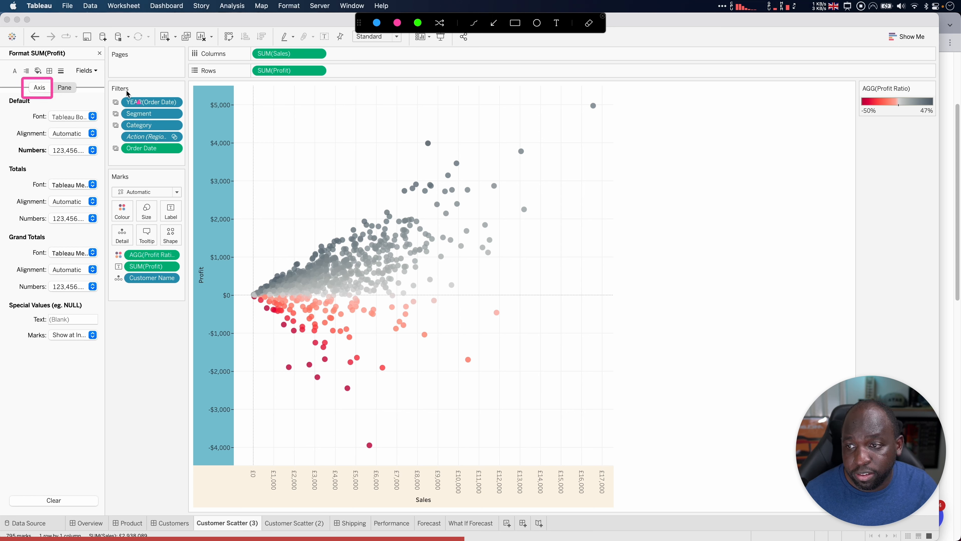
left_click_drag(54, 98, 211, 184)
key("ctrl+a")
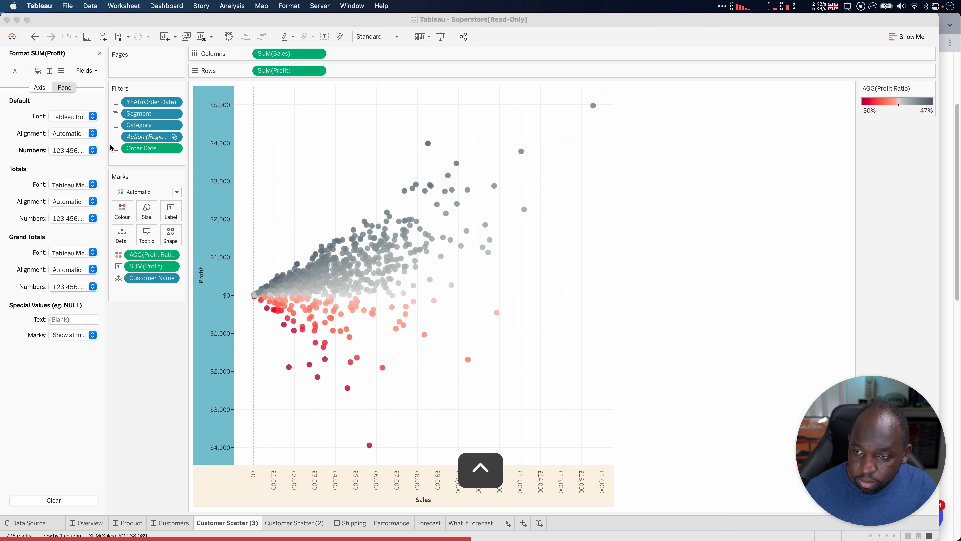
Show the axis settings of SUM(Profit), mark the Scale and Title sections with temporary arrows, and clear the arrows
left_click(38, 87)
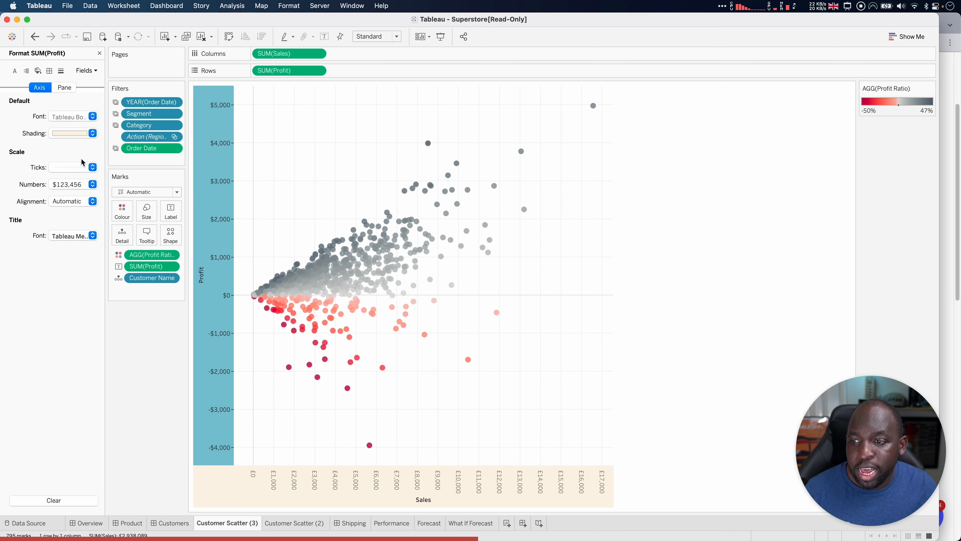
key("ctrl+a")
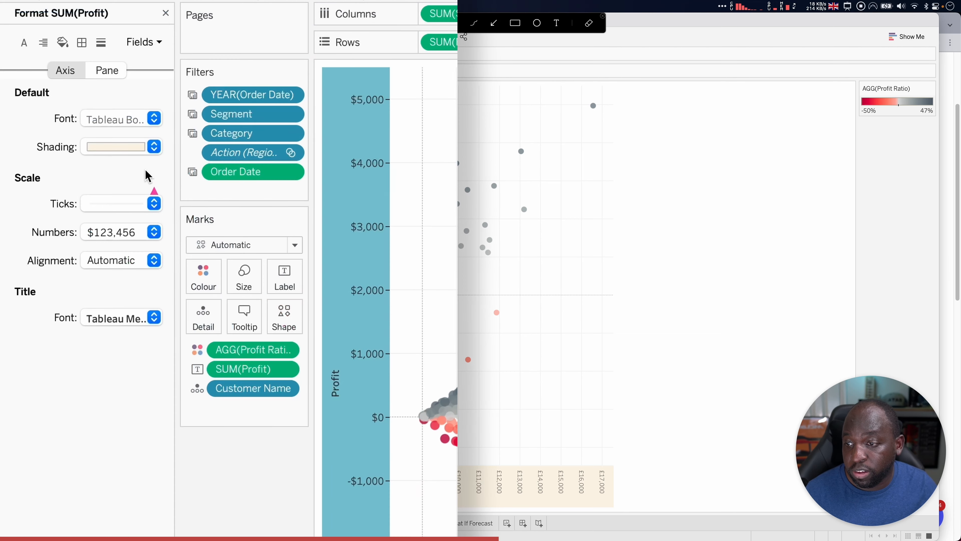
left_click_drag(87, 145, 70, 148)
left_click_drag(118, 178, 65, 178)
left_click_drag(51, 351, 26, 286)
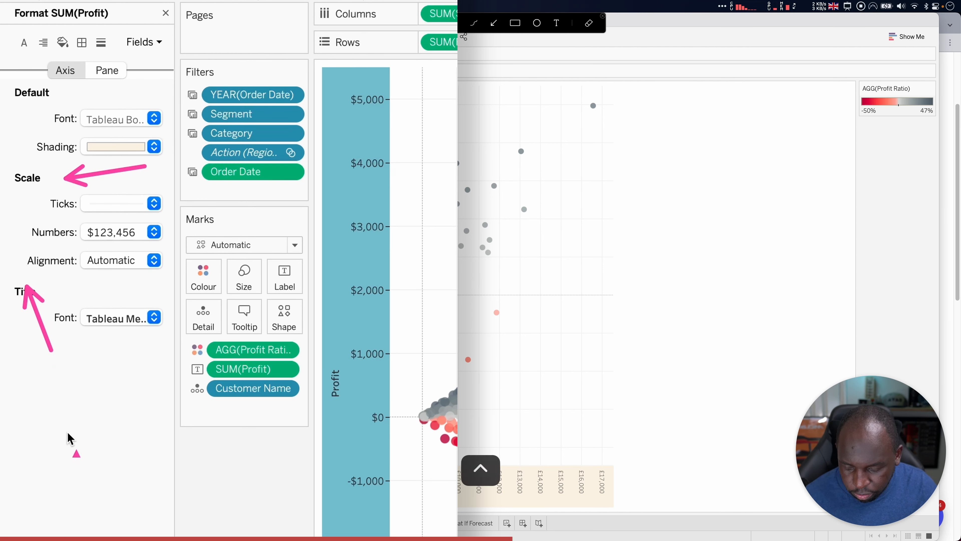
key("Escape")
Set the Profit axis scale numbers to Currency (Custom) with the £ prefix and 0 decimal places
left_click(141, 235)
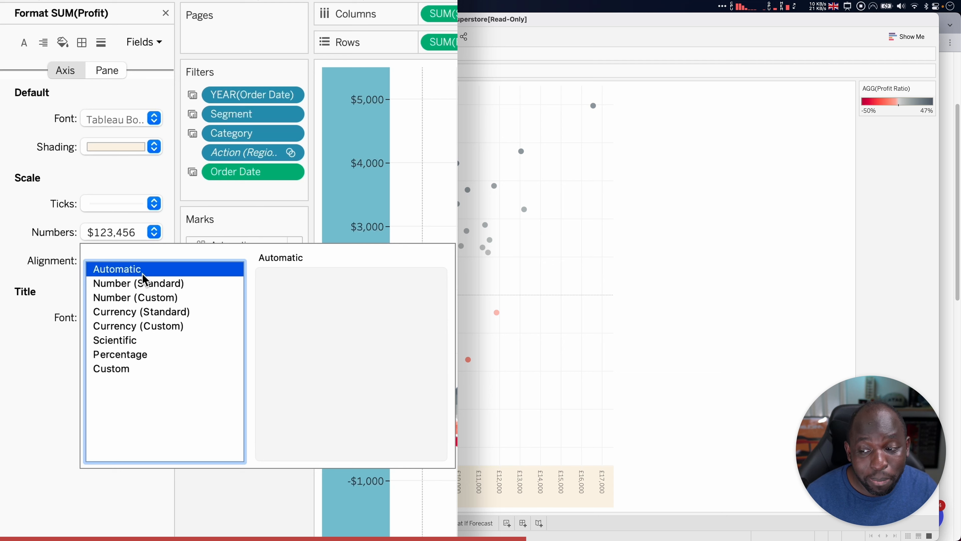
left_click(159, 327)
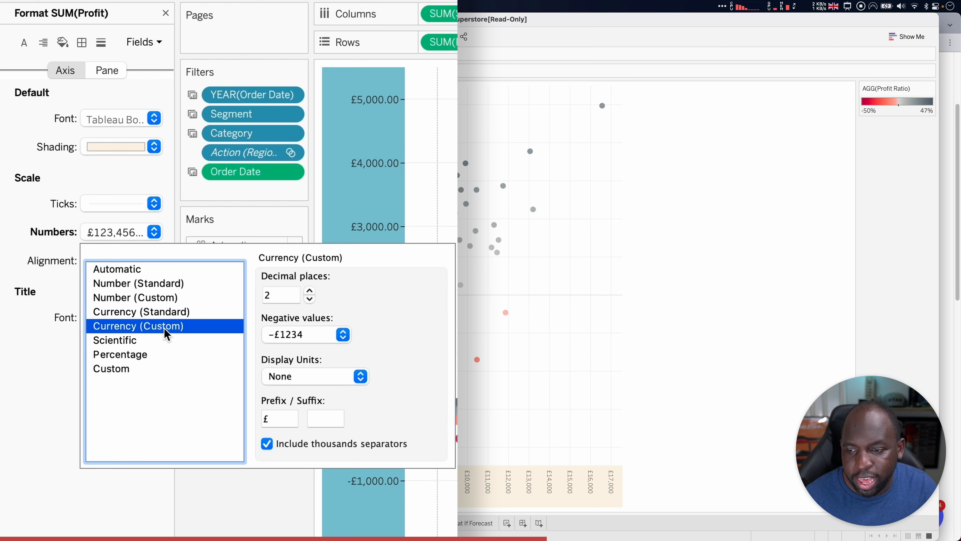
left_click(281, 420)
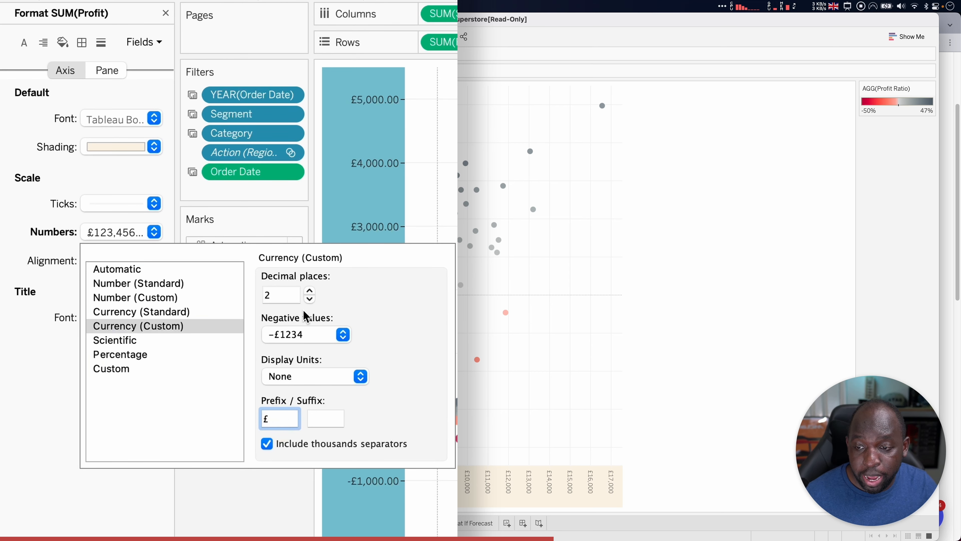
left_click(309, 299)
left_click(309, 299)
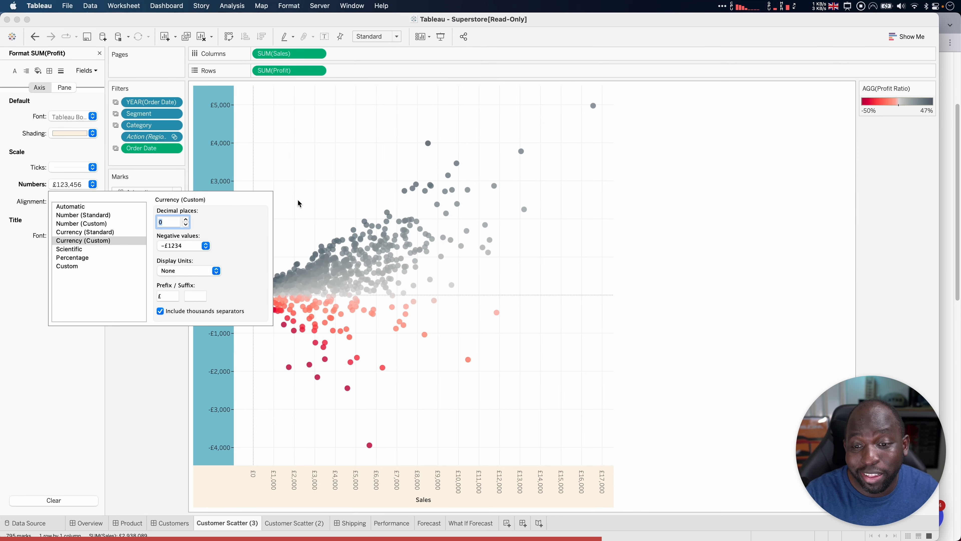
left_click(298, 204)
Duplicate the Customer Scatter (3) worksheet, clear everything from the copy, and close the format settings
right_click(238, 527)
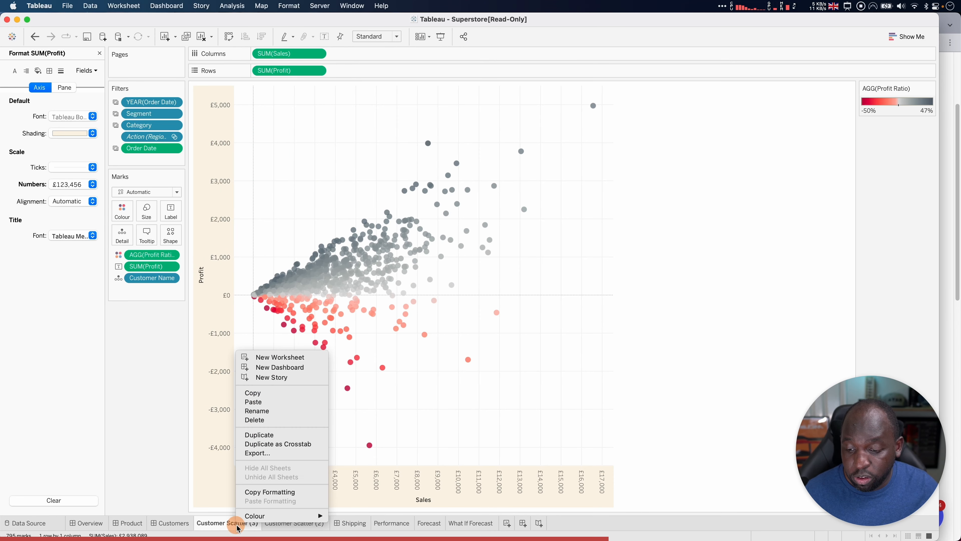
left_click(301, 435)
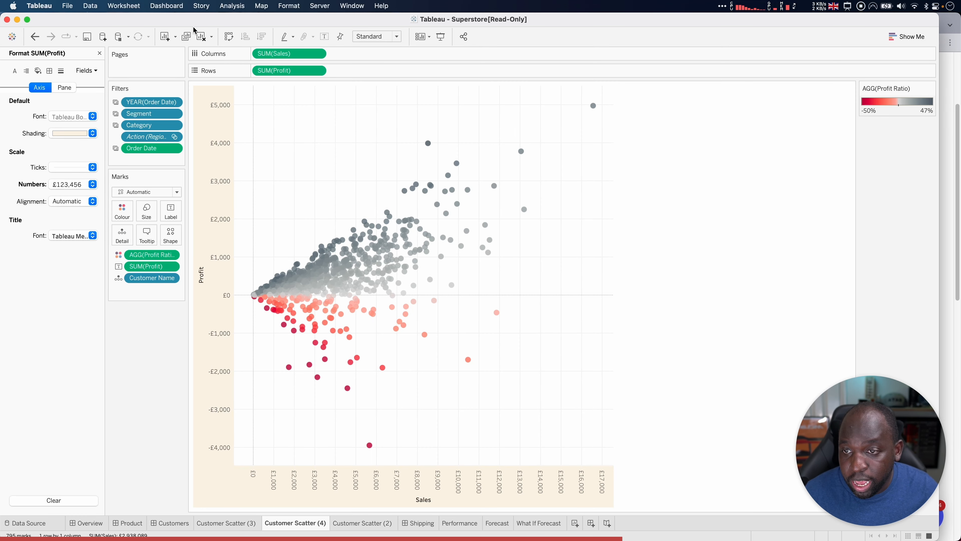
left_click(202, 37)
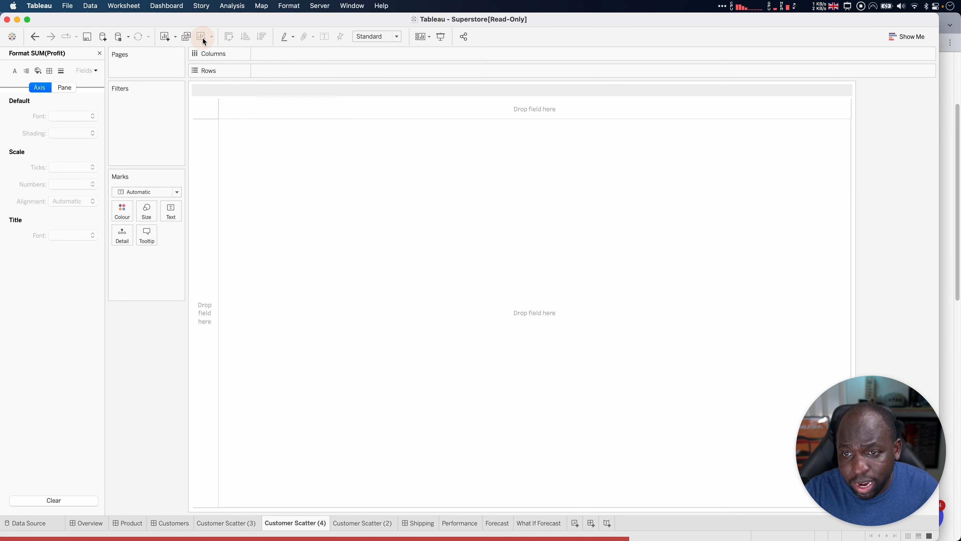
left_click(100, 53)
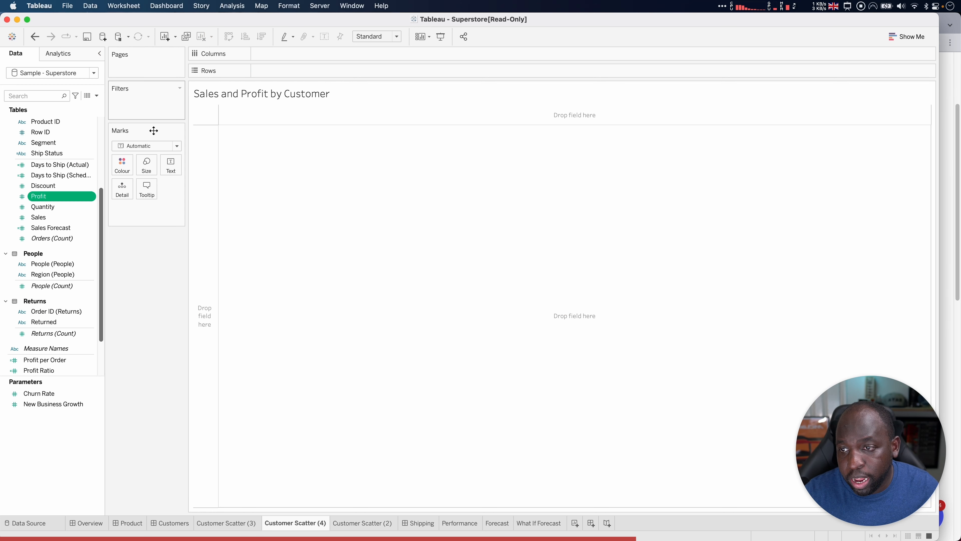
Place the Profit measure from the Orders table on Rows of the Customer Scatter (4) sheet
left_click(46, 324)
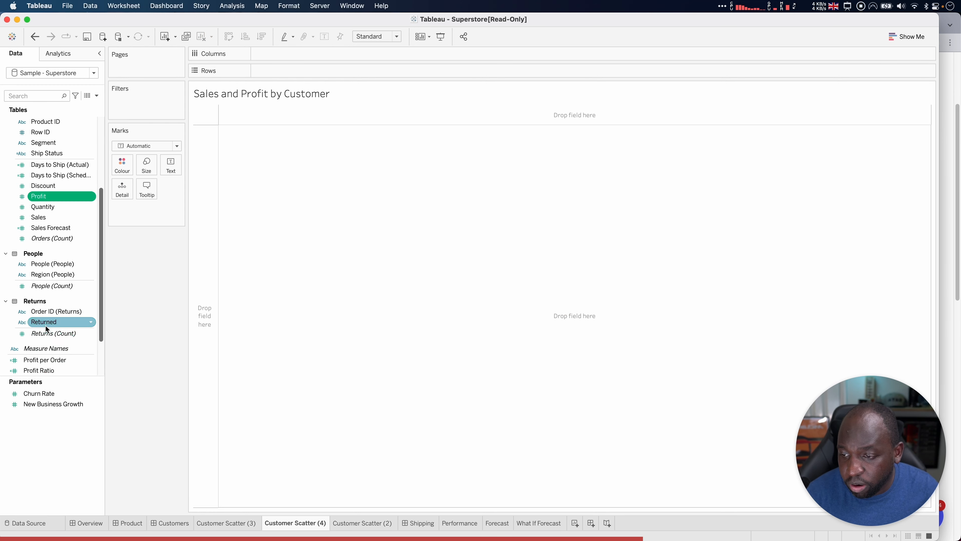
scroll(46, 328, "down", 3)
scroll(50, 328, "down", 1)
left_click(49, 318)
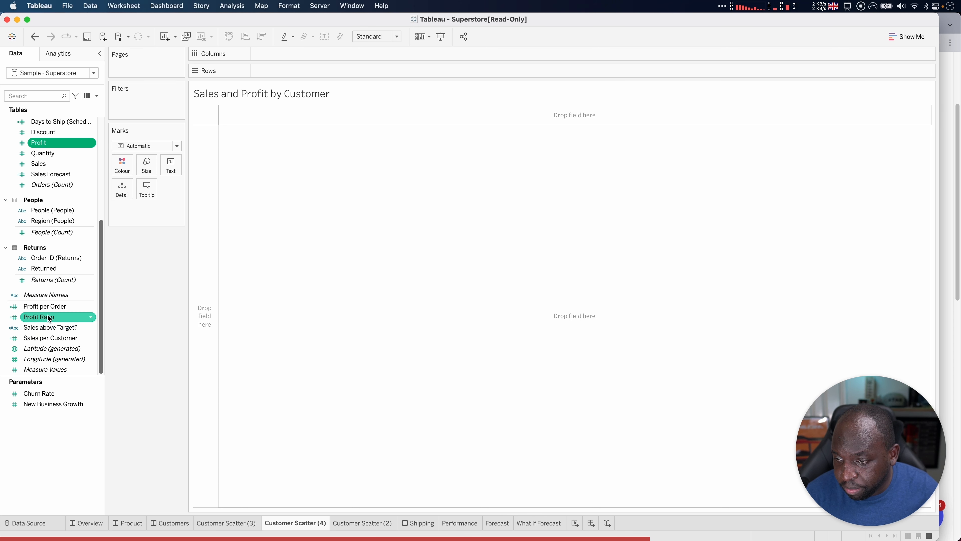
scroll(49, 318, "up", 5)
left_click_drag(38, 332, 278, 72)
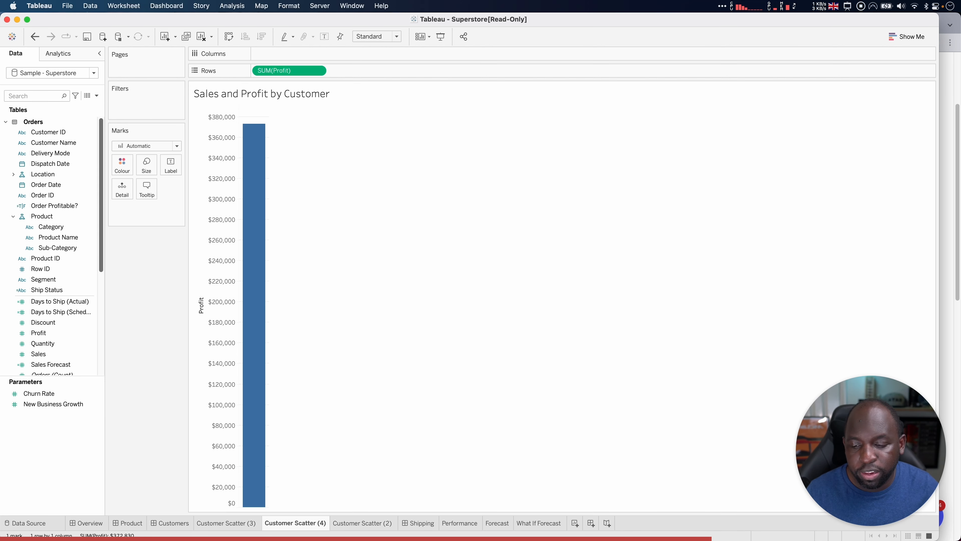
Compare the Profit axis on Customer Scatter (3) with the one on Customer Scatter (4)
left_click(234, 527)
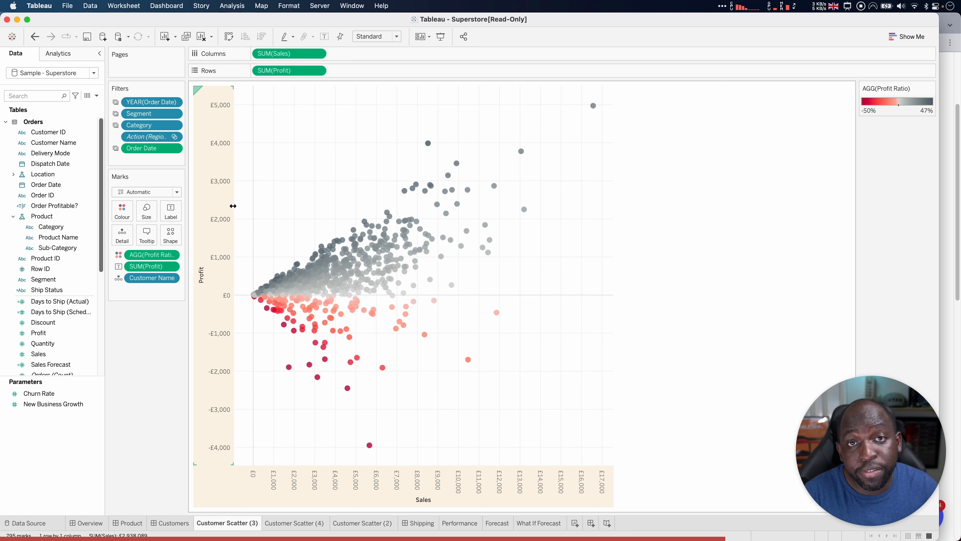
left_click(299, 523)
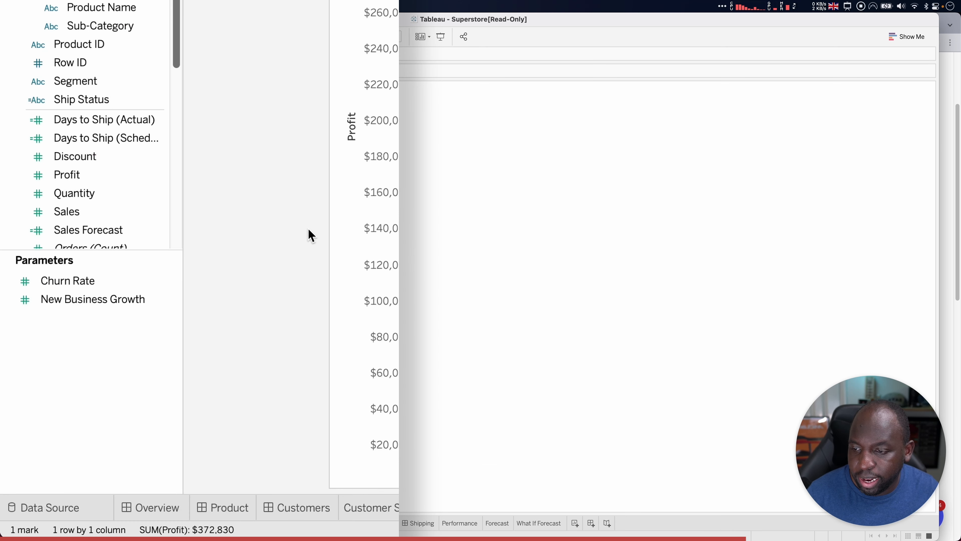
Change the prefix in the Profit field's default number format to £
right_click(94, 174)
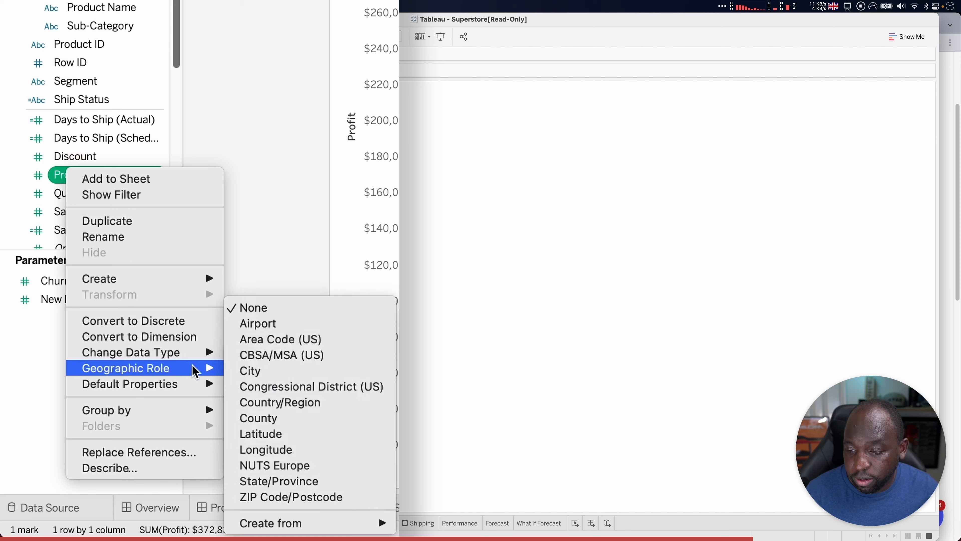
mouse_move(185, 387)
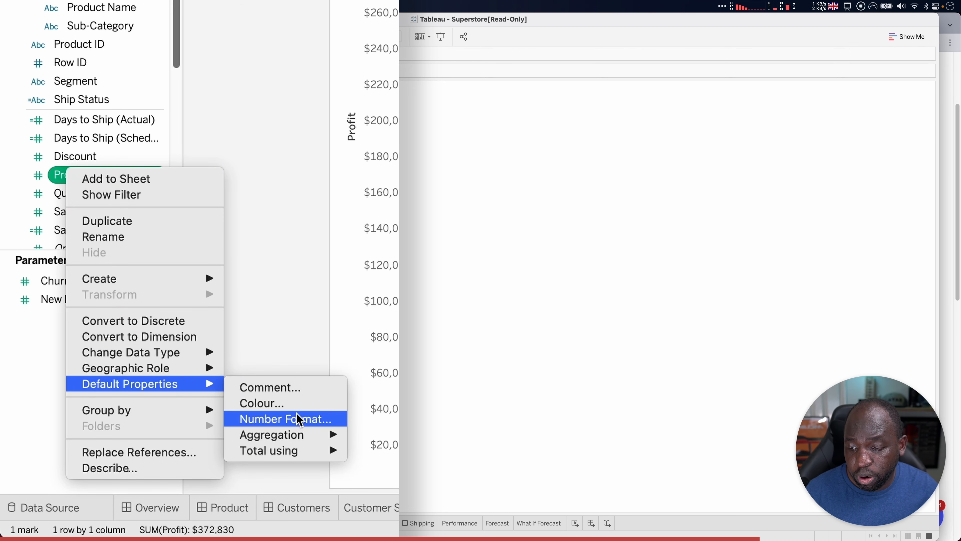
left_click(302, 419)
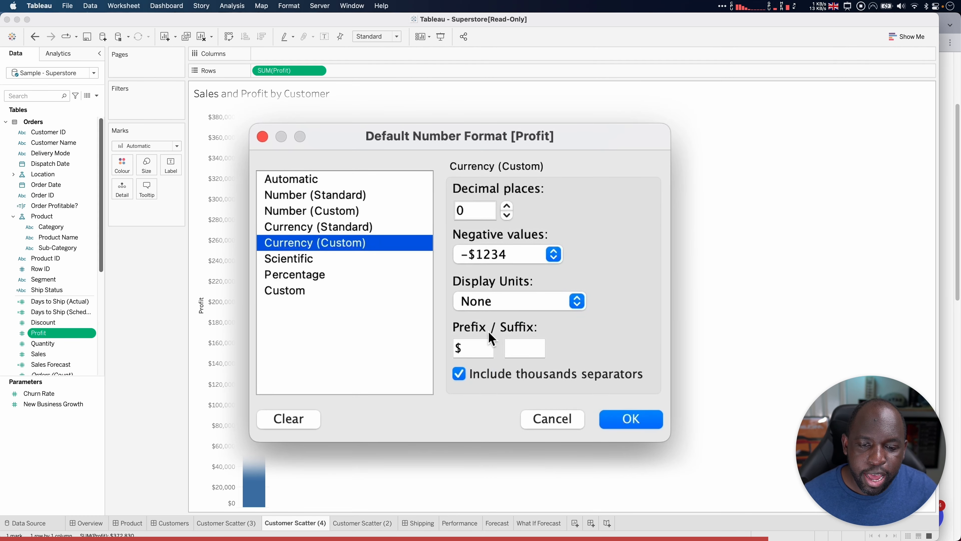
left_click(475, 348)
key("BackSpace")
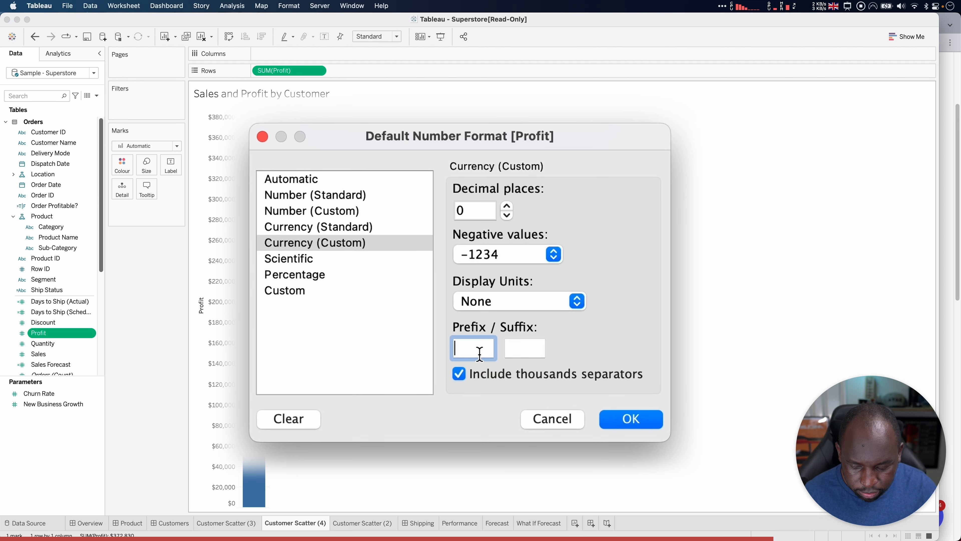
type("£")
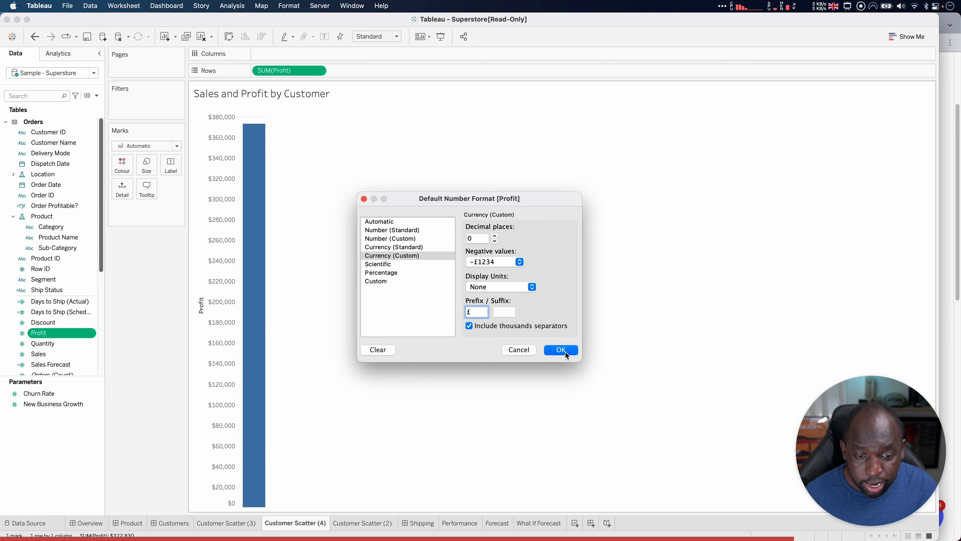
left_click(565, 351)
Point an annotation arrow at the highest value on the Profit axis, and clear the annotation
key("ctrl")
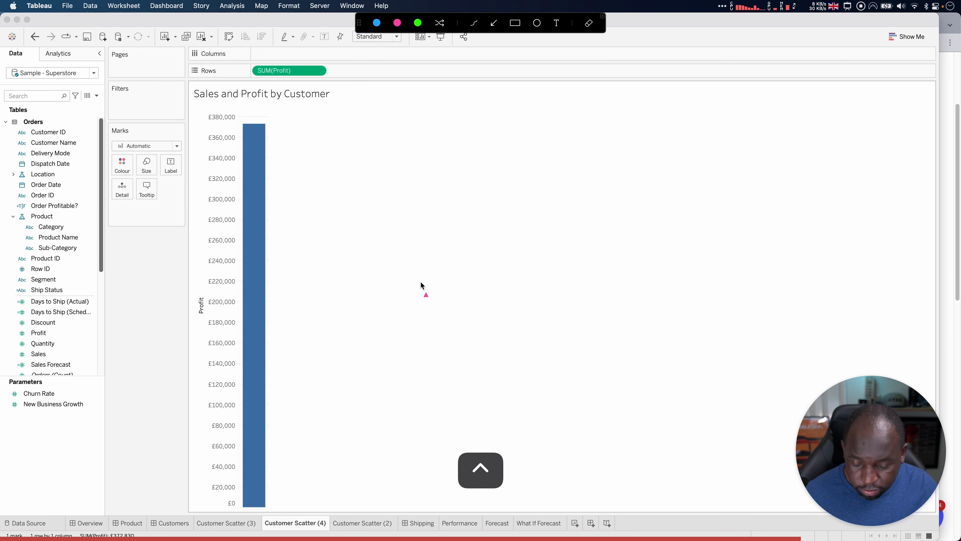
left_click_drag(306, 112, 231, 114)
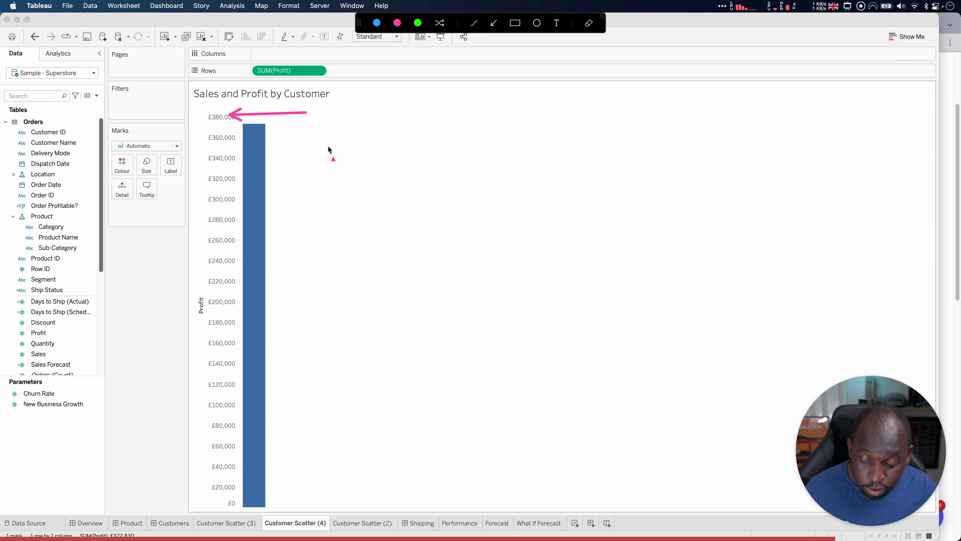
key("ctrl")
Format the Profit axis scale numbers as Currency (Custom) with display units of Thousands (K) and 0 decimal places
left_click(228, 139, "ctrl")
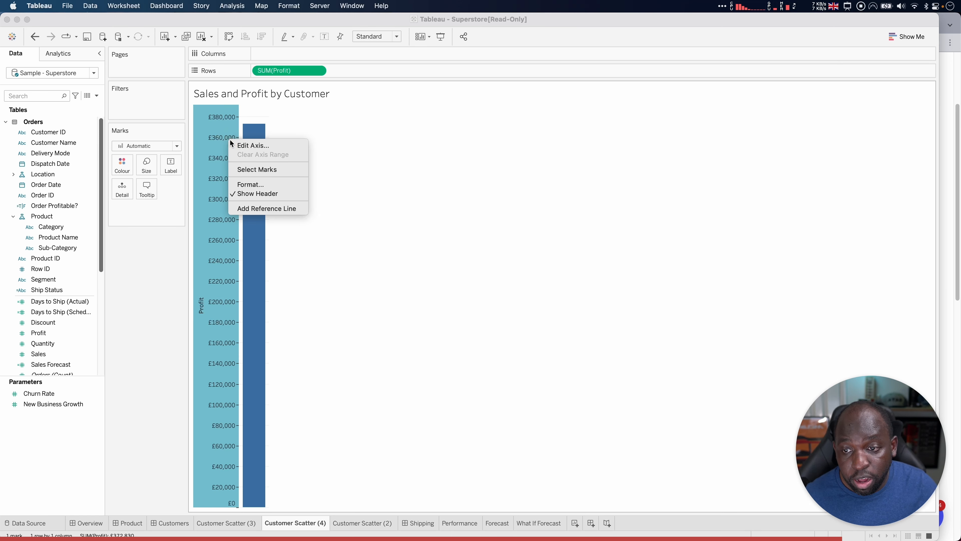
left_click(257, 185)
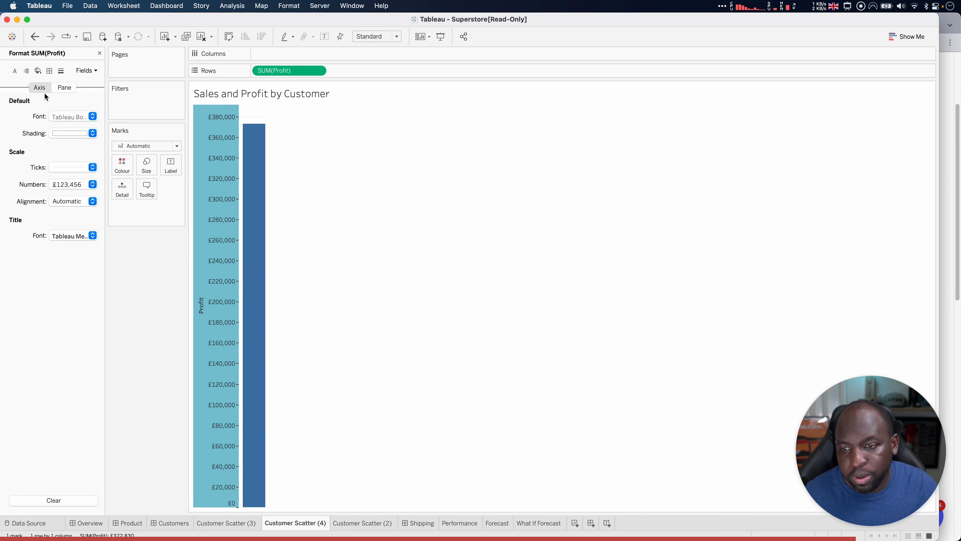
left_click(71, 185)
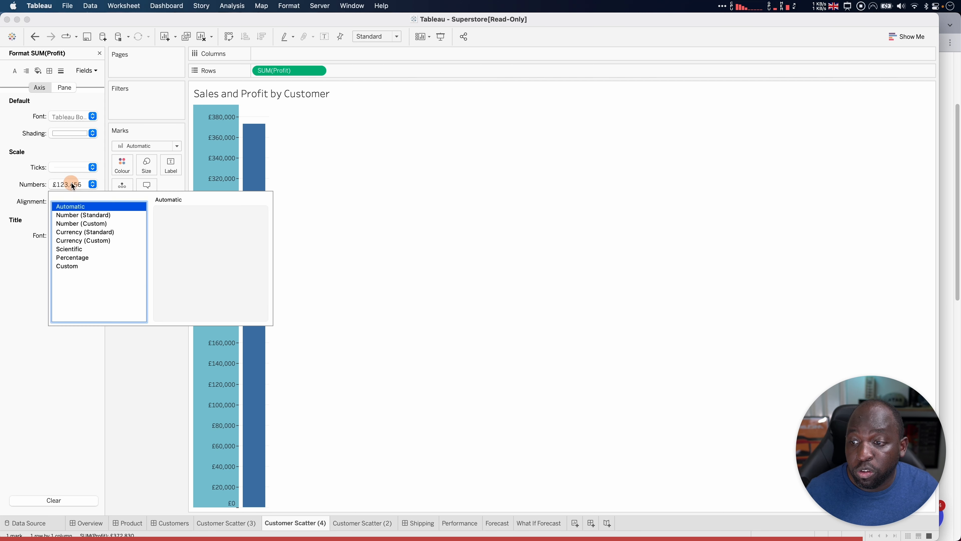
left_click(91, 239)
left_click(202, 271)
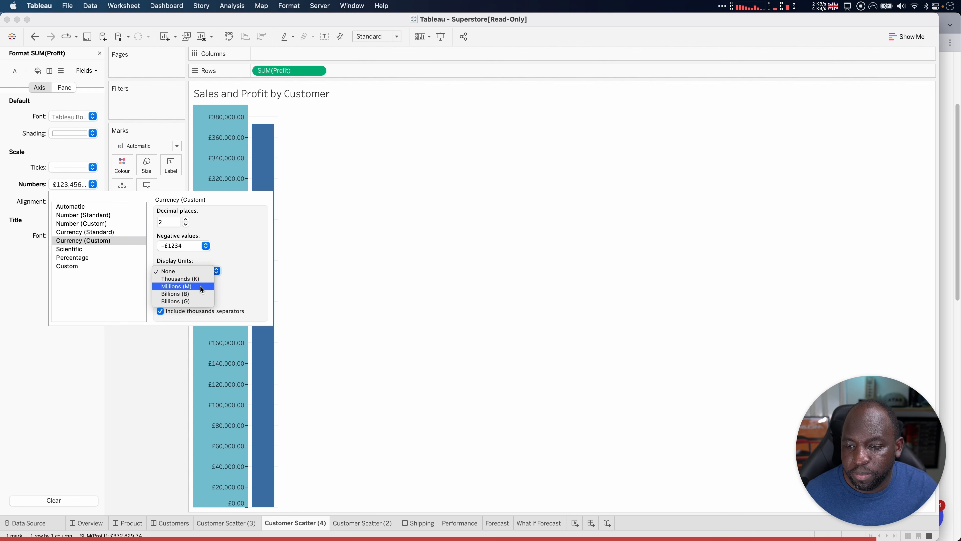
left_click(200, 280)
left_click(185, 224)
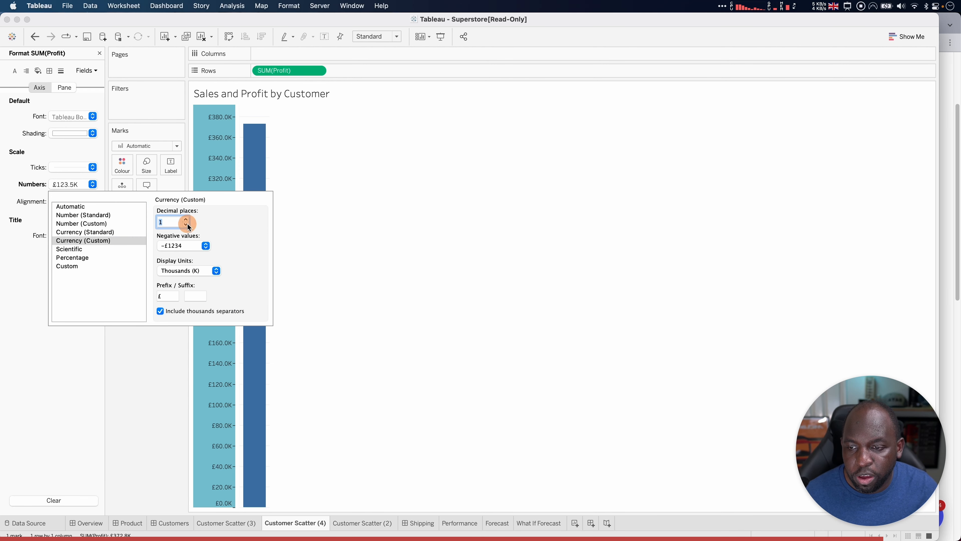
left_click(185, 224)
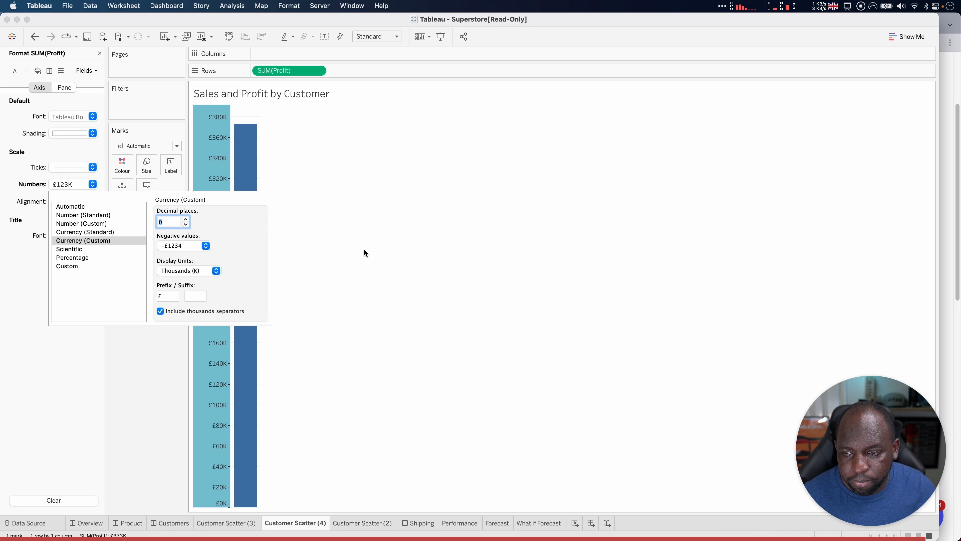
left_click(365, 249)
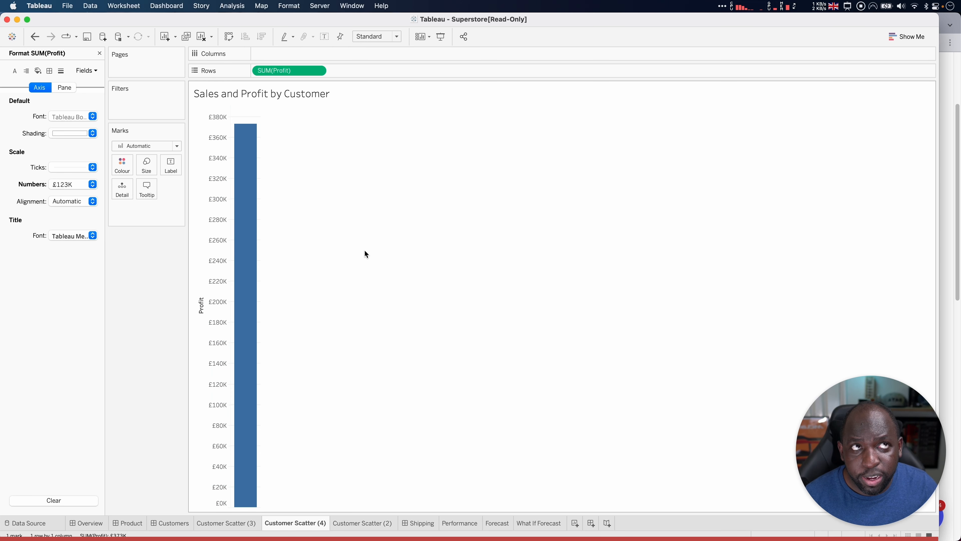
On Customer Scatter (3), outline both axes and the Columns and Rows shelf labels with annotation rectangles, and clear them
left_click(227, 522)
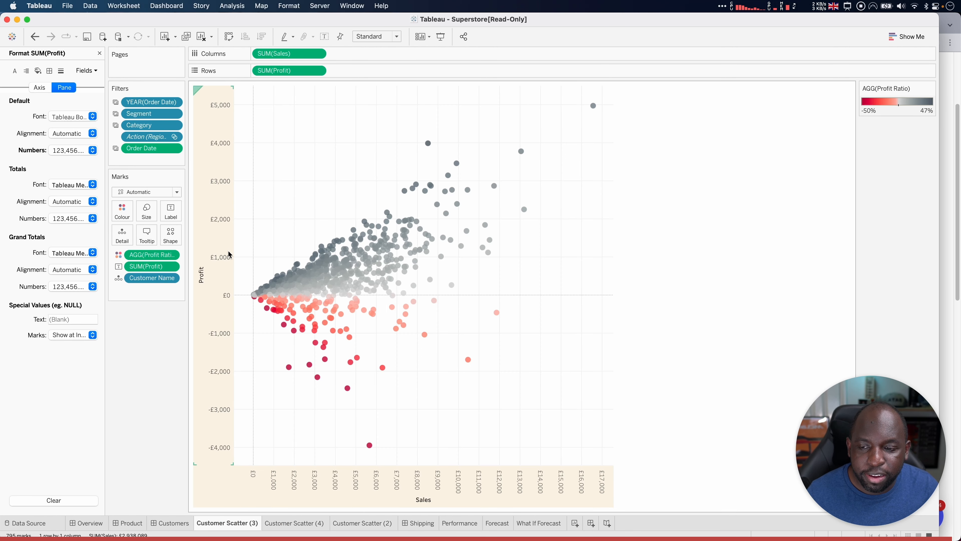
key("ctrl")
key("ctrl")
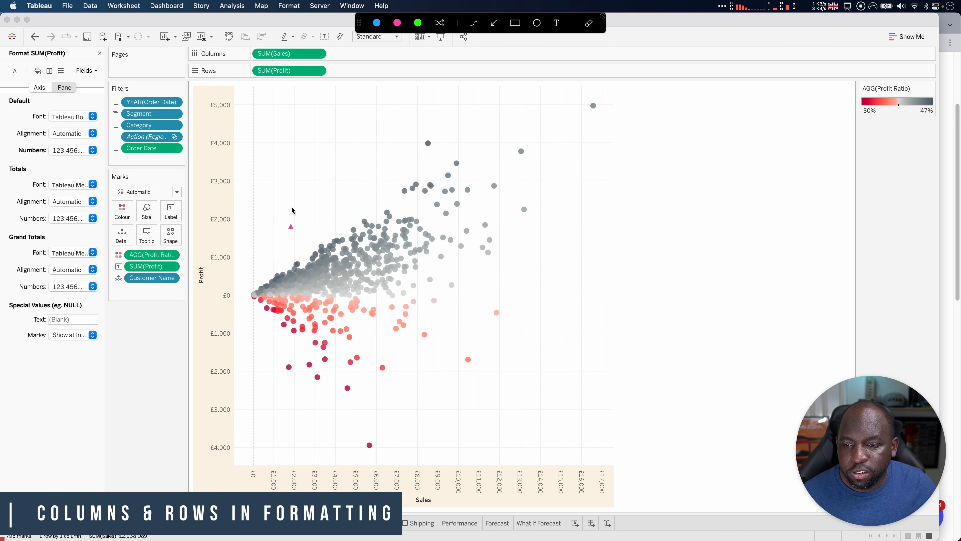
left_click(519, 29)
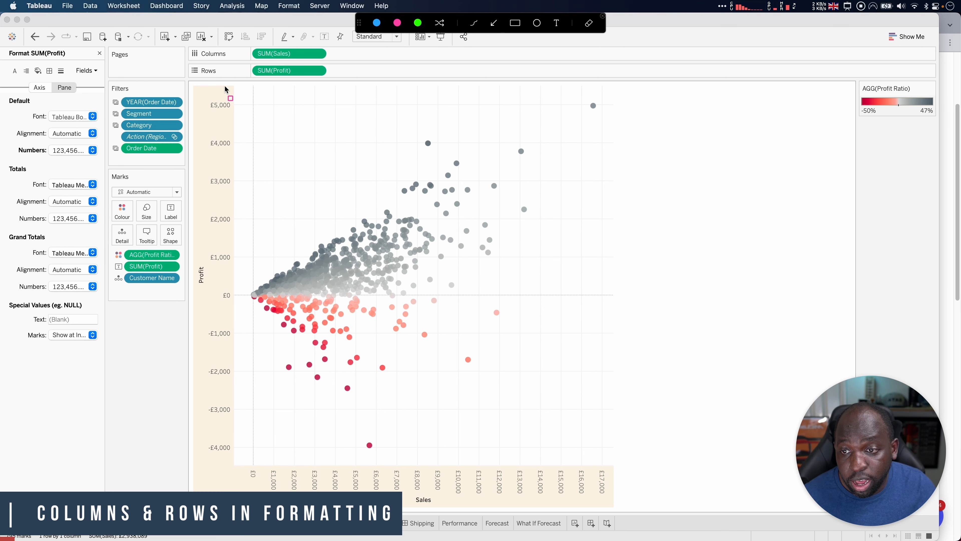
mouse_move(194, 88)
left_mouse_down()
mouse_move(215, 228)
mouse_move(228, 484)
mouse_move(374, 507)
mouse_move(616, 510)
left_mouse_up()
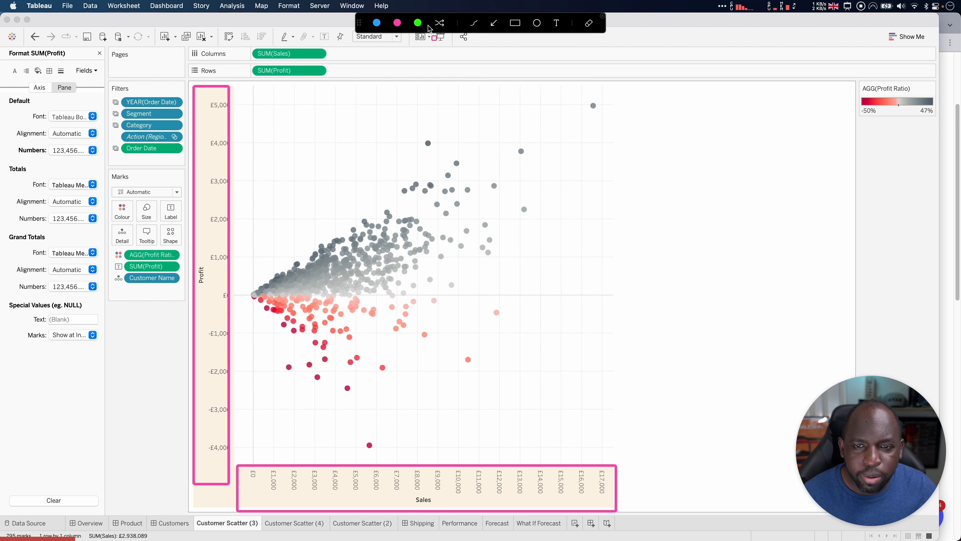
mouse_move(185, 43)
left_mouse_down()
mouse_move(203, 62)
mouse_move(251, 79)
left_mouse_up()
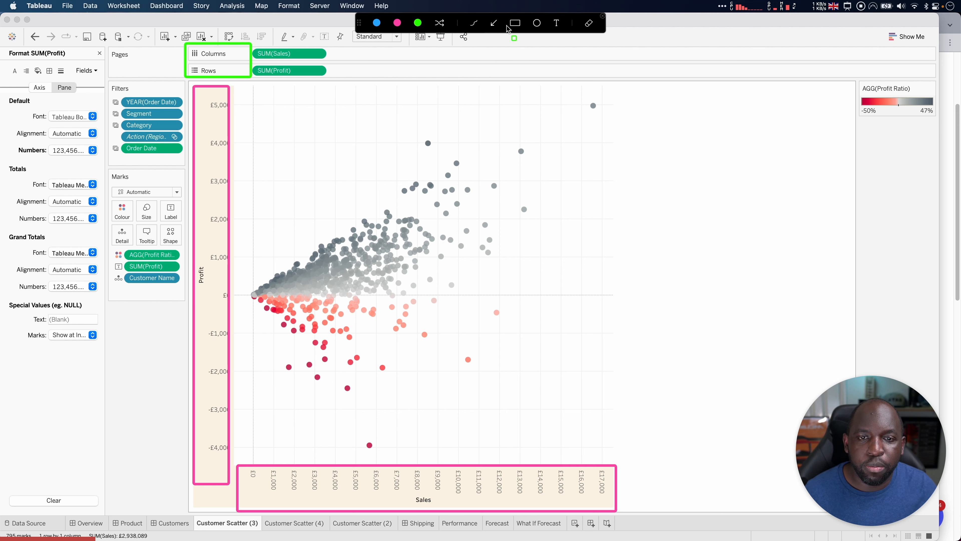
left_click(378, 24)
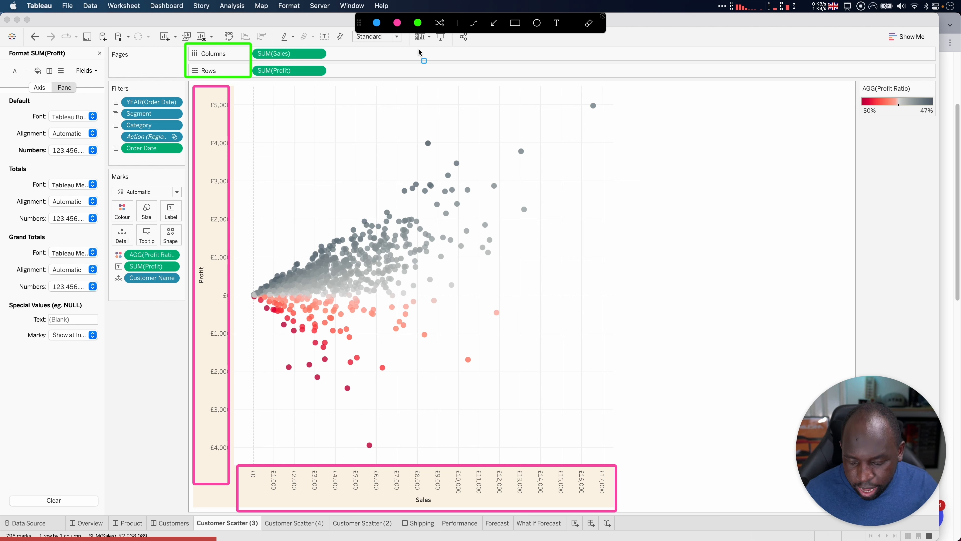
key("Escape")
Open the Profit axis format settings and outline the row of formatting categories with an annotation rectangle
right_click(211, 135)
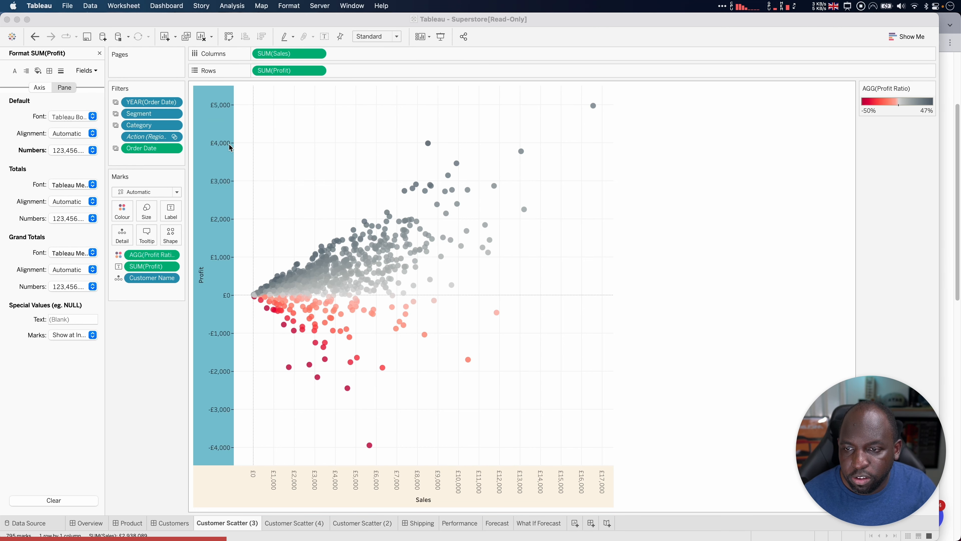
right_click(216, 174)
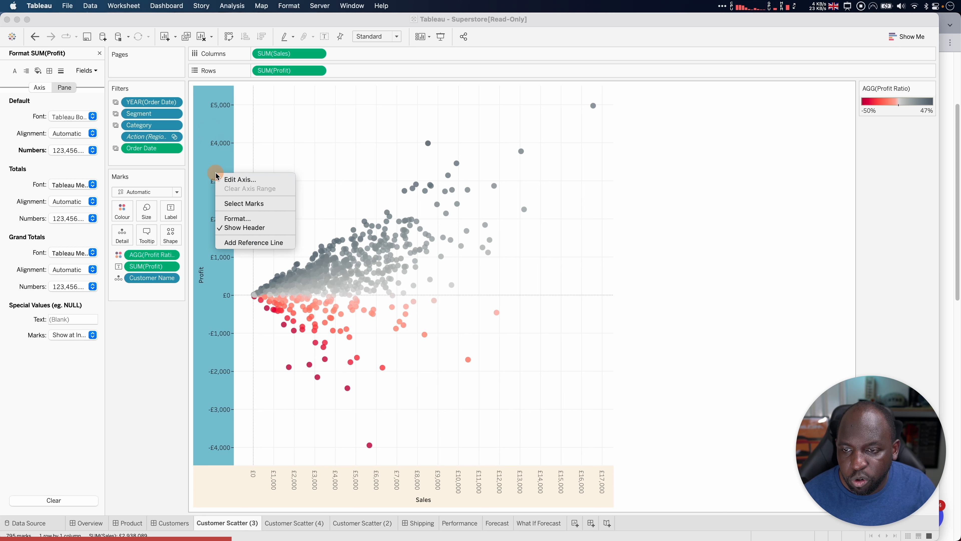
left_click(242, 218)
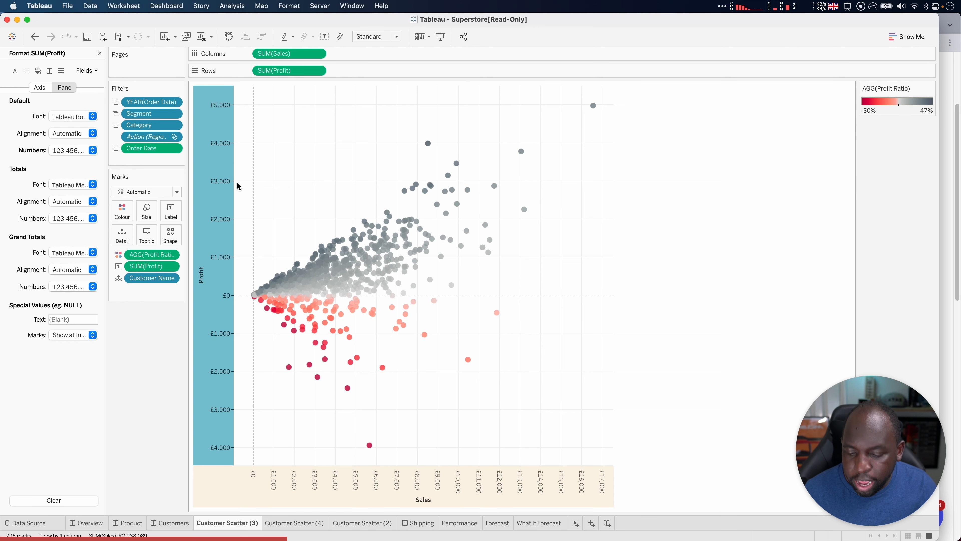
key("ctrl+alt+a")
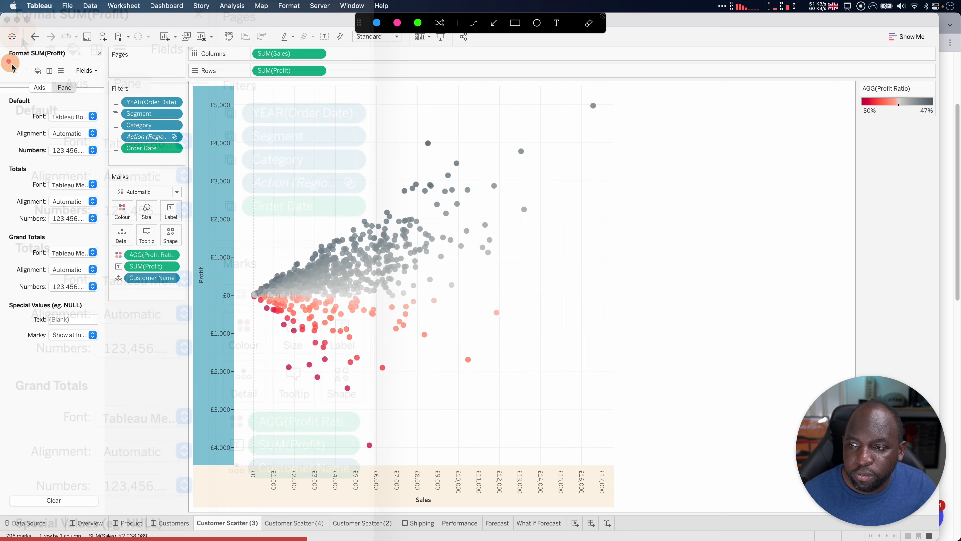
left_click_drag(7, 60, 105, 86)
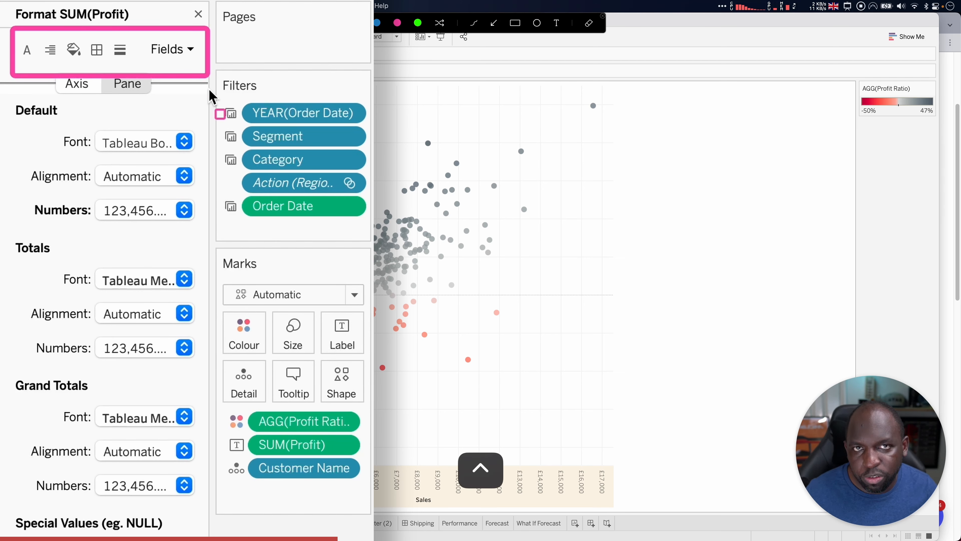
key("Escape")
Show the Font formatting options and outline their Sheet, Rows and Columns levels with annotation rectangles
left_click(26, 51)
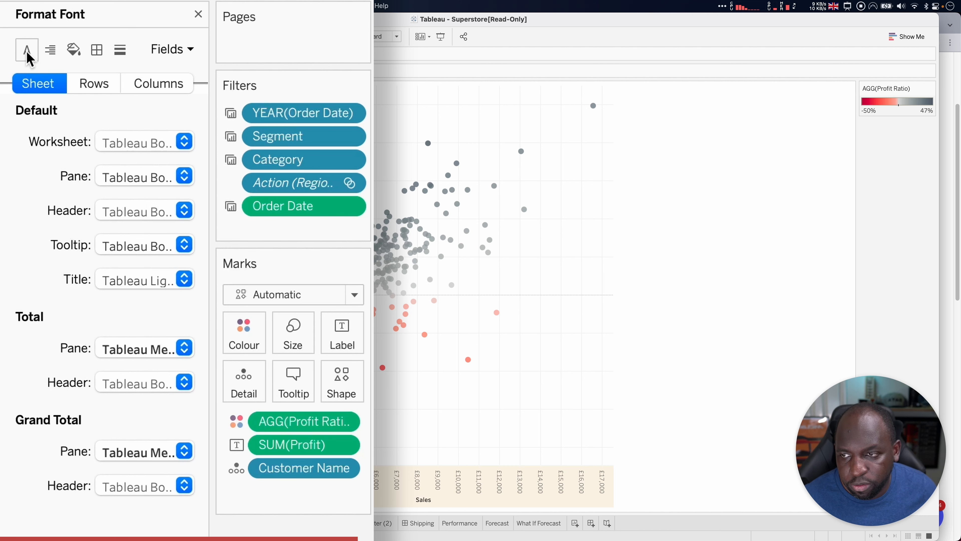
key("ctrl+a")
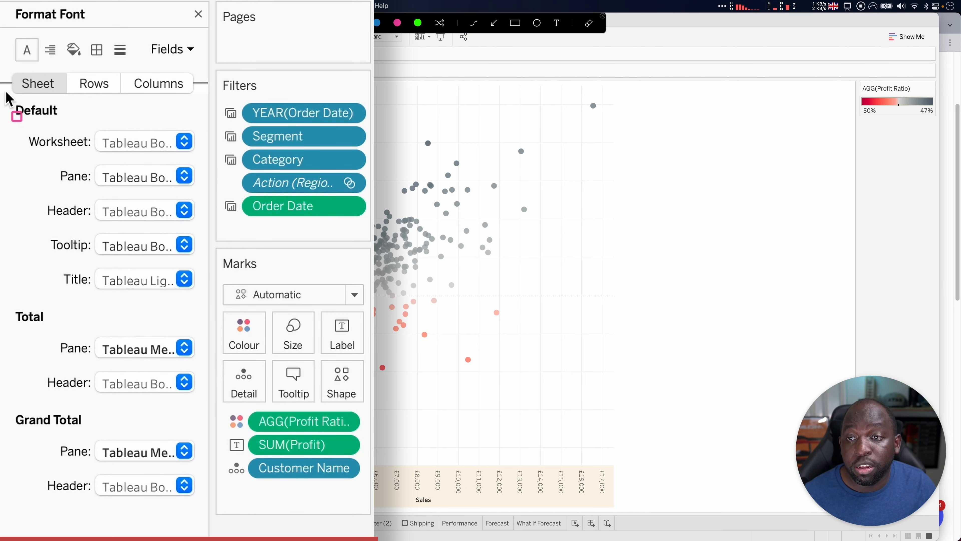
left_click_drag(2, 66, 66, 100)
left_click_drag(68, 63, 125, 109)
mouse_move(125, 59)
left_mouse_down()
mouse_move(172, 107)
mouse_move(201, 115)
left_mouse_up()
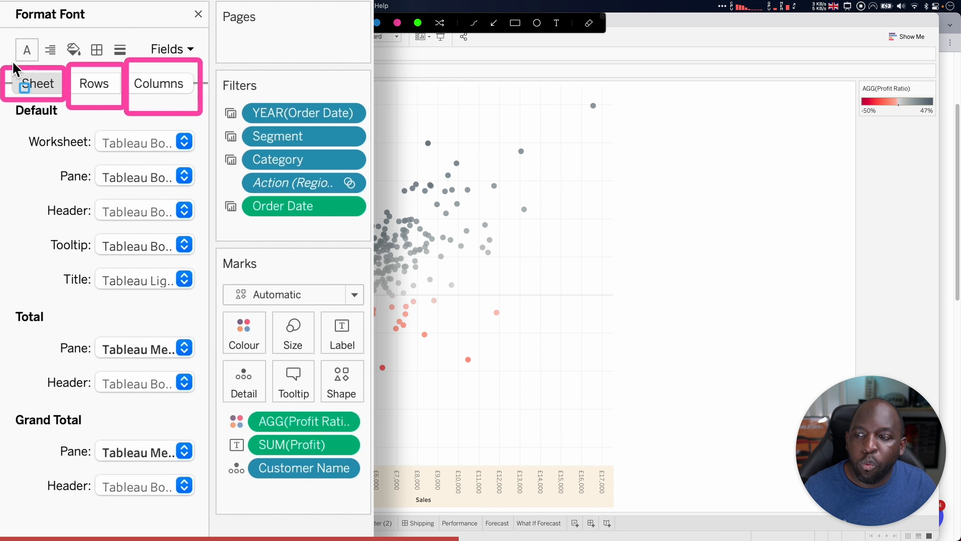
left_click_drag(6, 68, 69, 100)
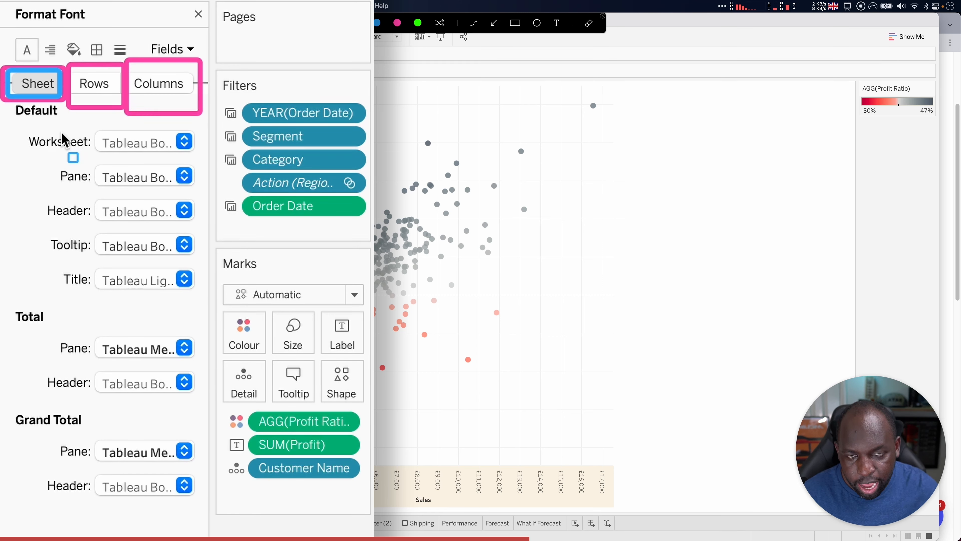
key("Escape")
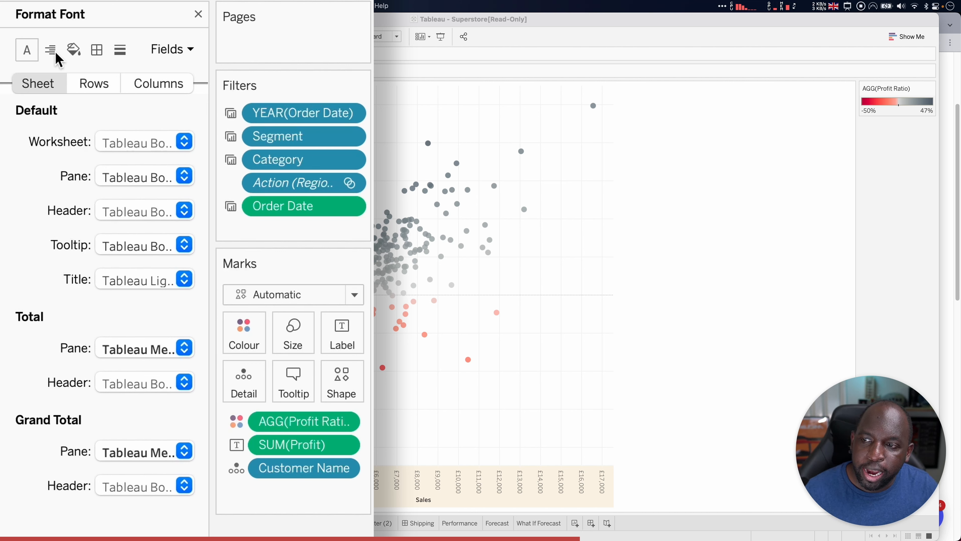
Outline the row of formatting categories in blue, point an arrow at the Font category, and clear the annotations
key("ctrl+a")
left_click(515, 23)
left_click_drag(3, 28, 211, 71)
left_click(494, 23)
left_click_drag(40, 82, 31, 55)
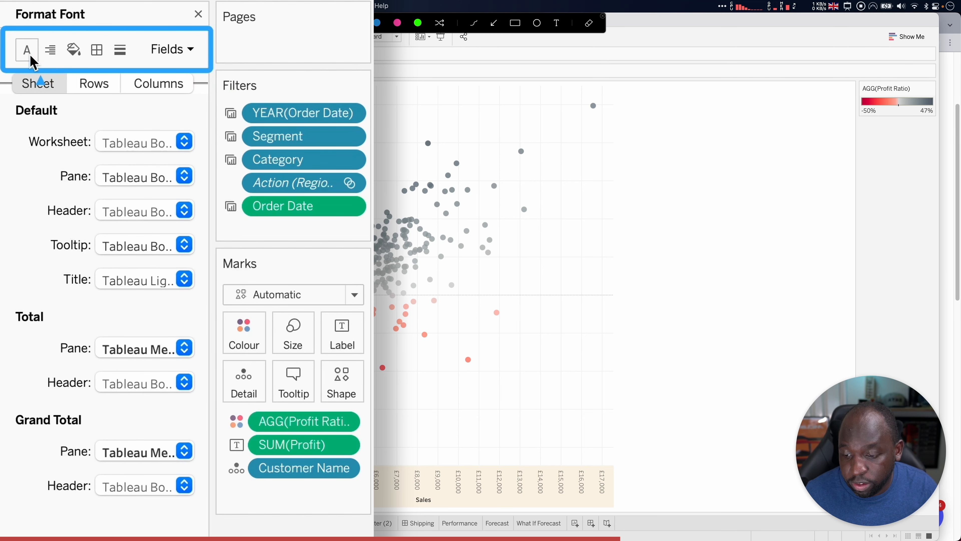
key("Escape")
Review the sheet-level Alignment, Shading, Borders and Lines formatting options
left_click(50, 53)
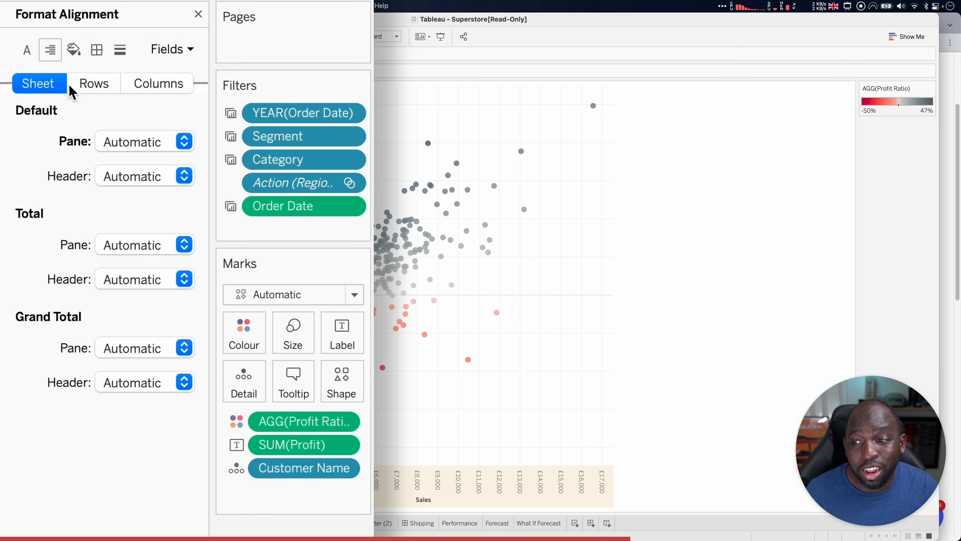
left_click(73, 49)
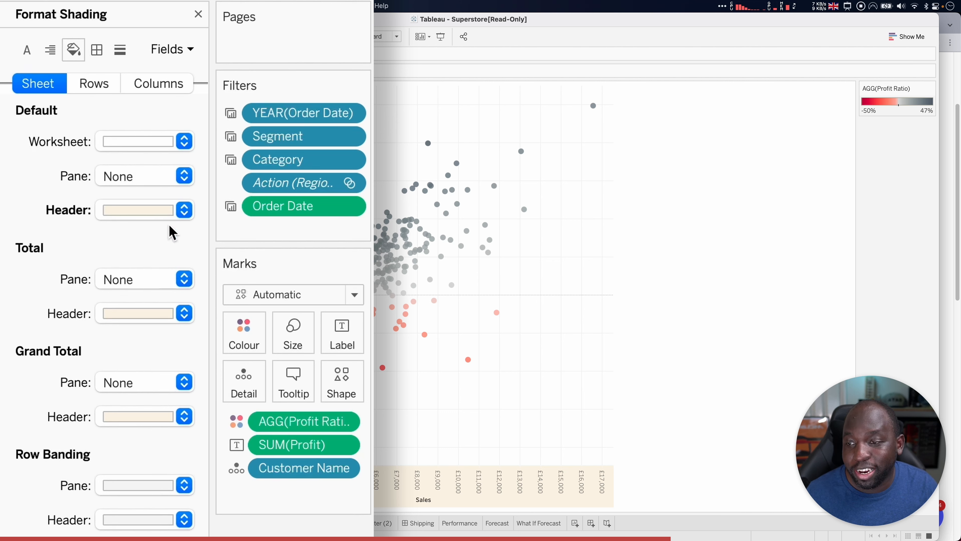
left_click(101, 57)
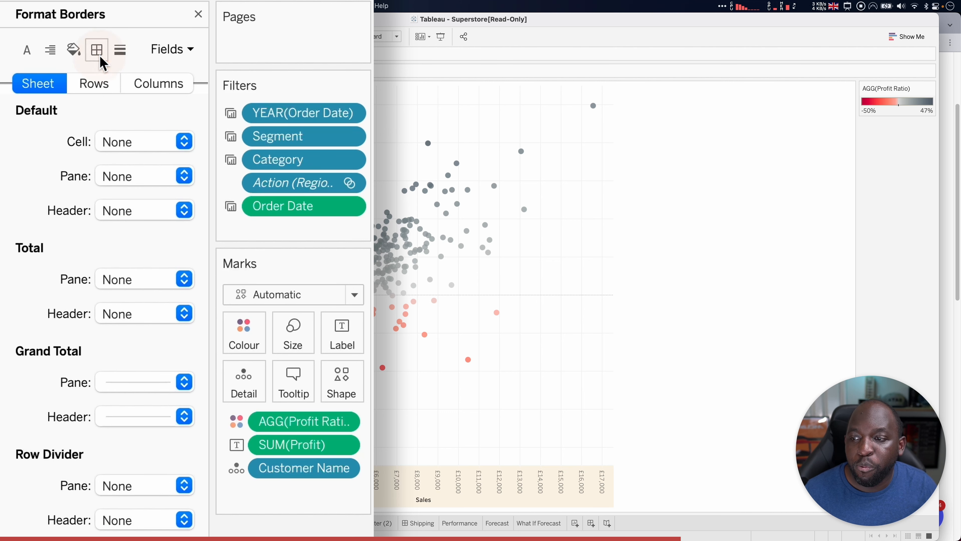
left_click(121, 57)
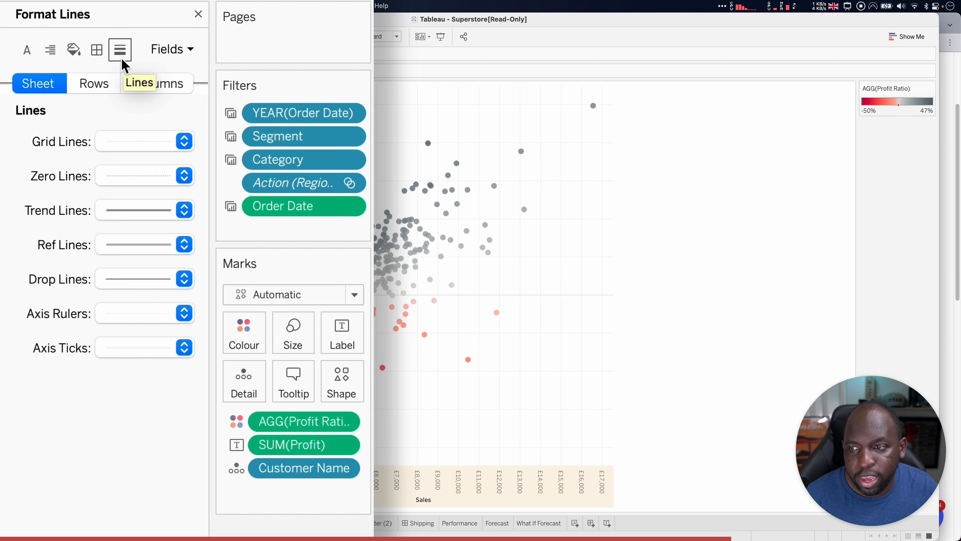
Point a blue arrow at the Fields list, outline it with a rectangle, and clear the annotations
key("ctrl+a")
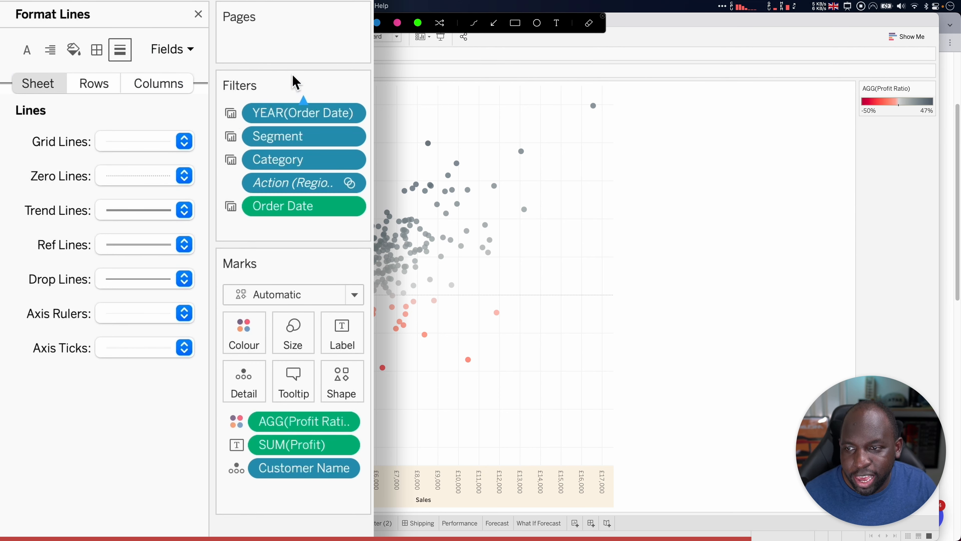
mouse_move(294, 74)
left_mouse_down()
mouse_move(223, 47)
mouse_move(204, 55)
left_mouse_up()
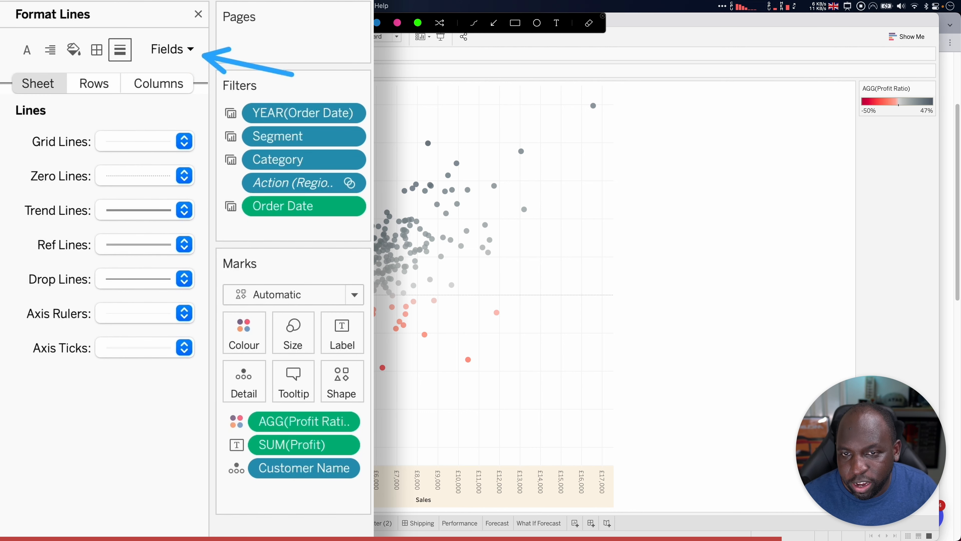
left_click_drag(141, 32, 205, 65)
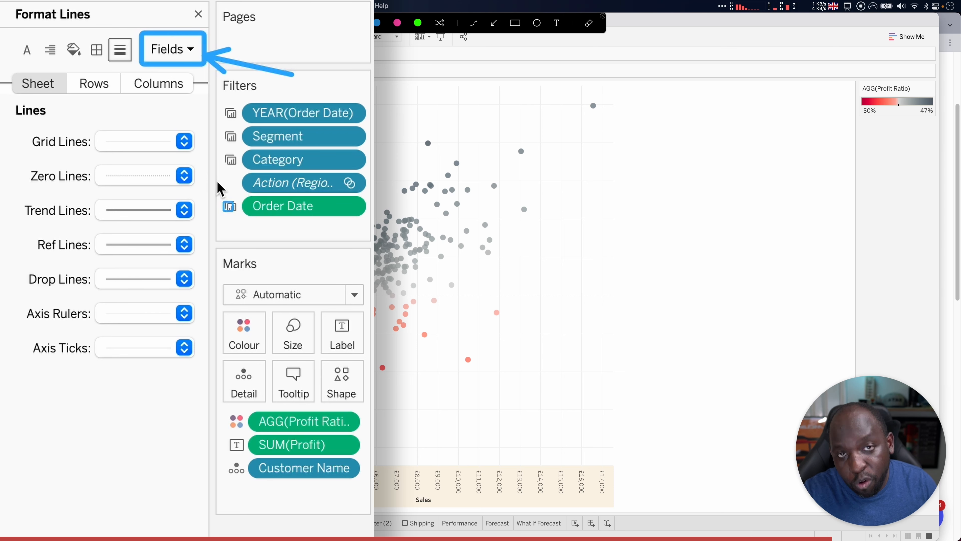
key("Escape")
Show which fields can be formatted individually in the Fields list and close it without choosing one
left_click(190, 51)
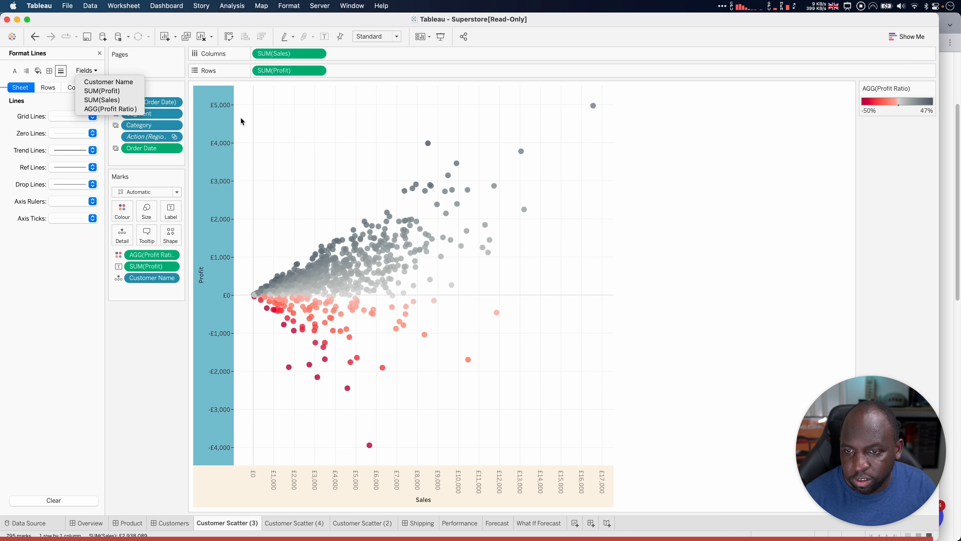
left_click(274, 122)
left_click(279, 134)
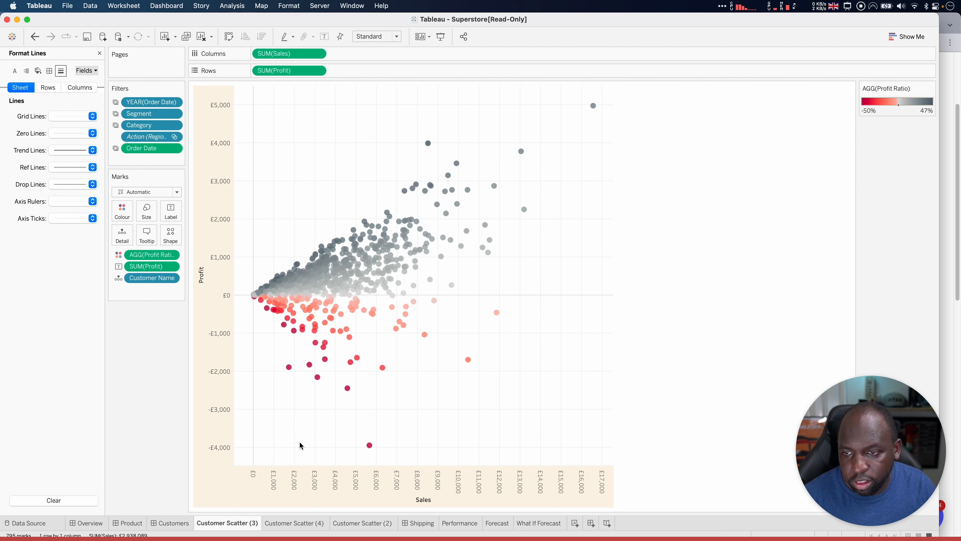
Show the sheet-level Shading options, outline the Default, Total and Grand Total Header settings in blue, and link them with a downward arrow
left_click(37, 71)
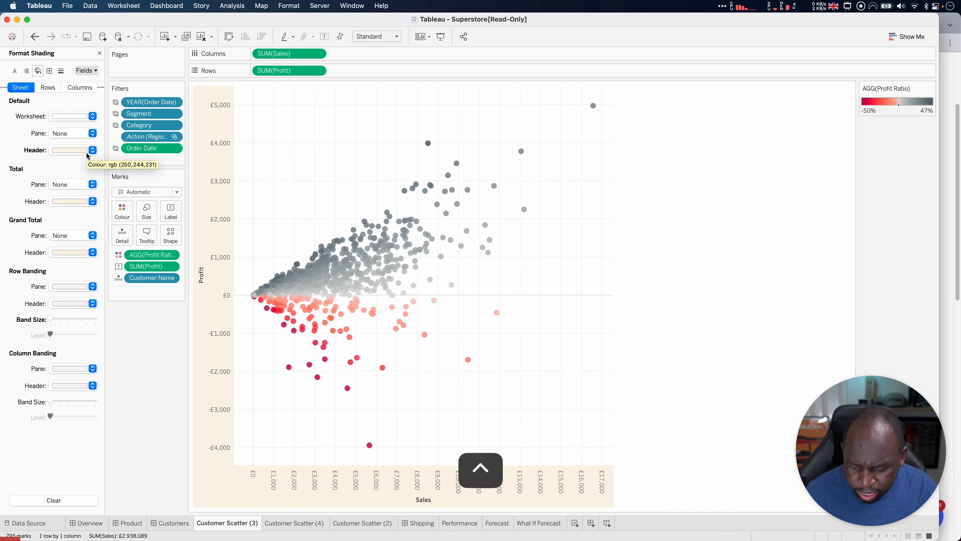
key("ctrl+a")
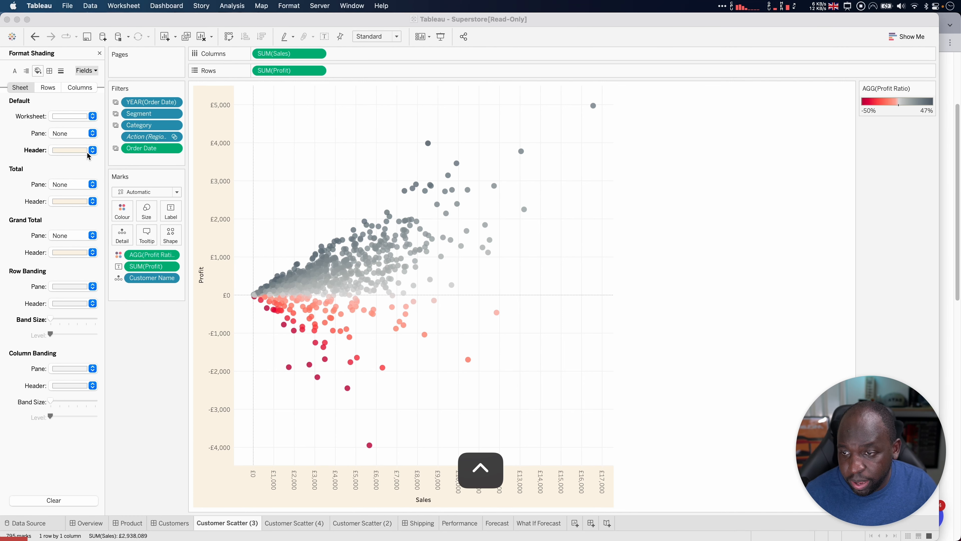
left_click_drag(18, 141, 108, 162)
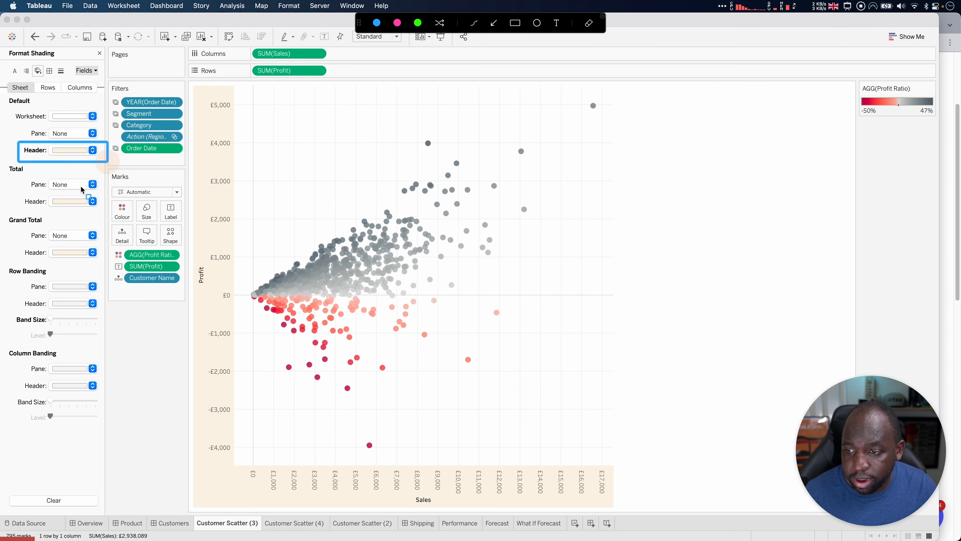
left_click_drag(9, 191, 99, 210)
left_click_drag(12, 247, 102, 267)
left_click_drag(101, 151, 100, 277)
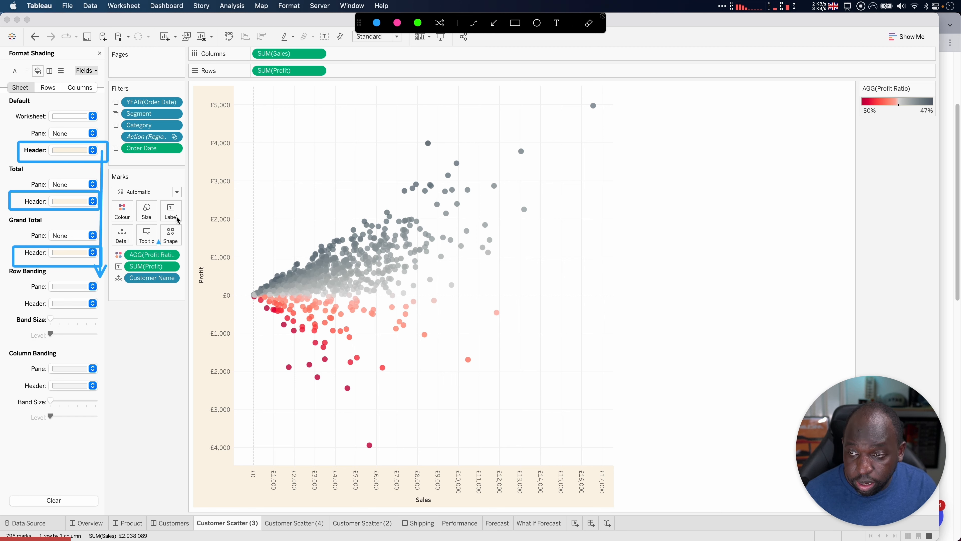
Point pink arrows at the Total and Grand Total Header shading settings and clear the annotations
left_click(398, 25)
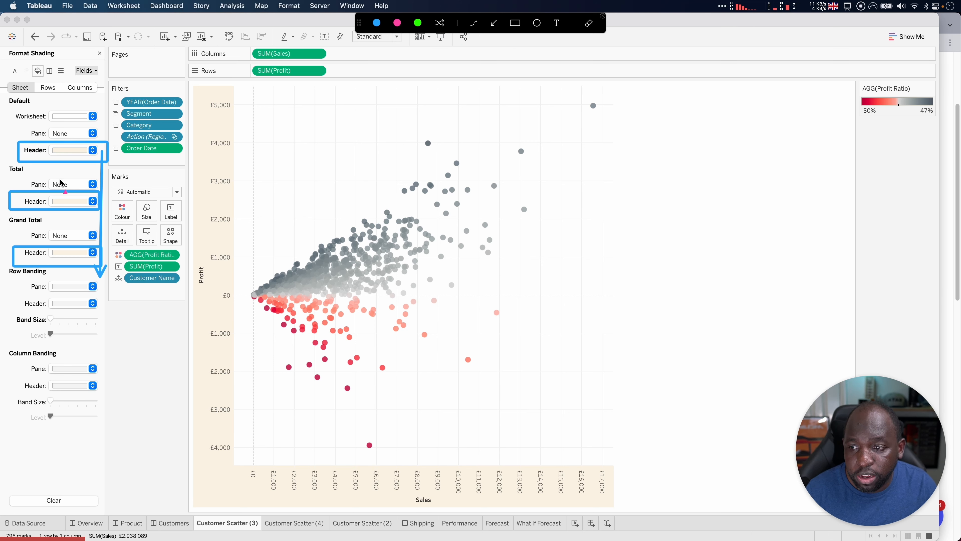
left_click_drag(154, 171, 96, 196)
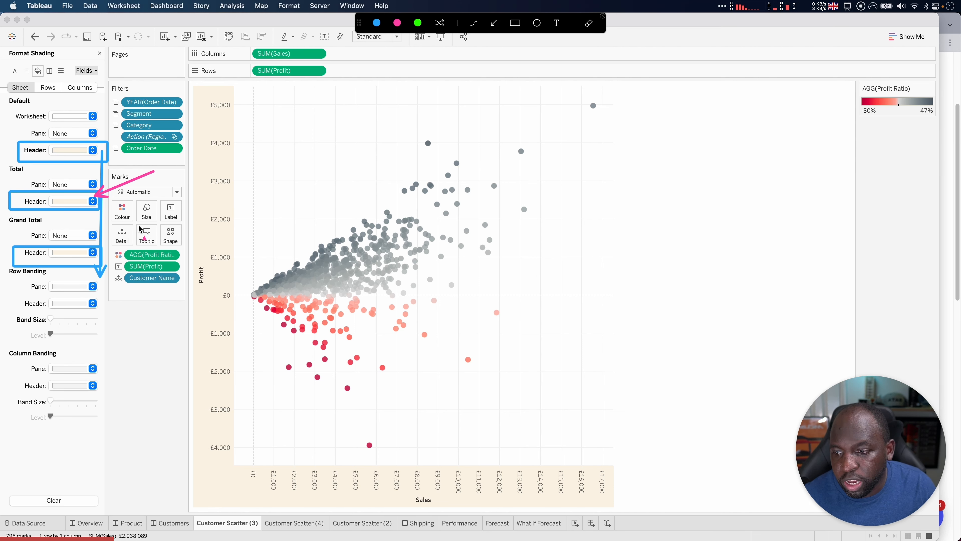
left_click_drag(136, 220, 93, 250)
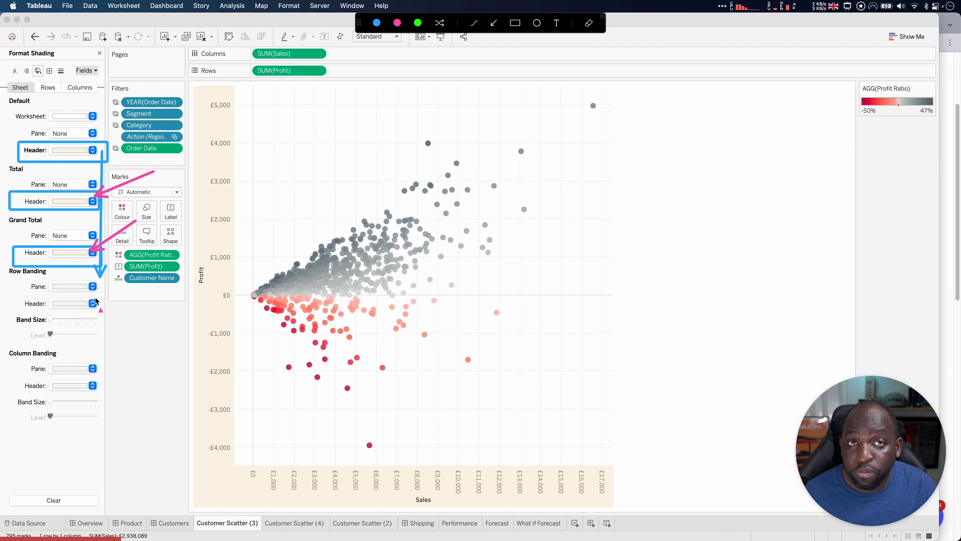
key("ctrl")
Set the sheet-level default Header shading to pale teal, and mark both shaded axes and the Sheet level with temporary pink annotations
left_click(69, 150)
left_click(84, 181)
key("ctrl+a")
left_click_drag(315, 115, 219, 153)
left_click_drag(554, 355, 520, 476)
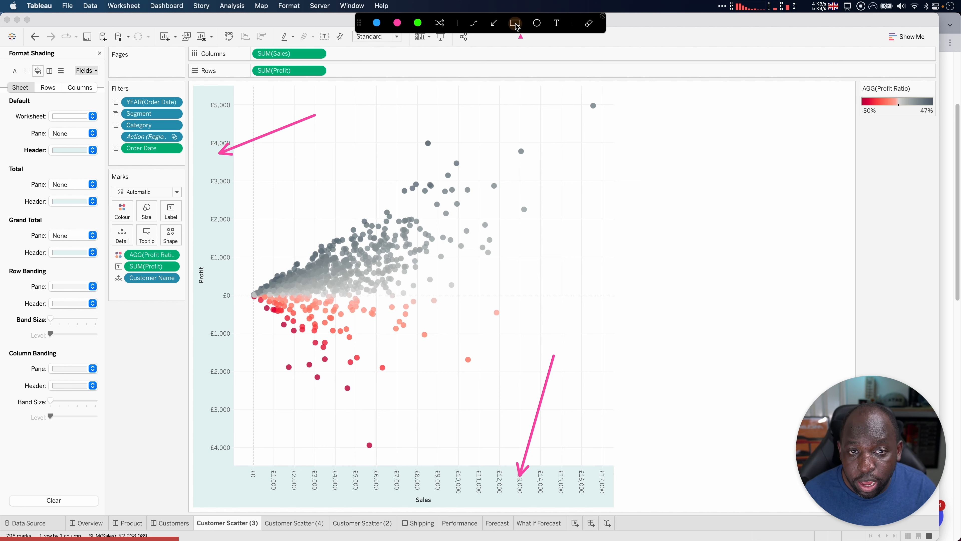
left_click_drag(3, 78, 37, 97)
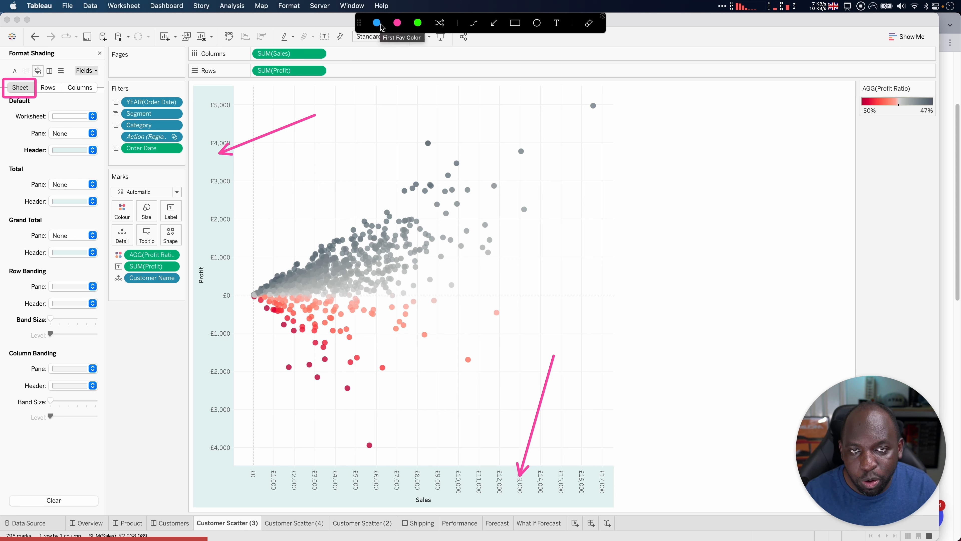
key("ctrl+a")
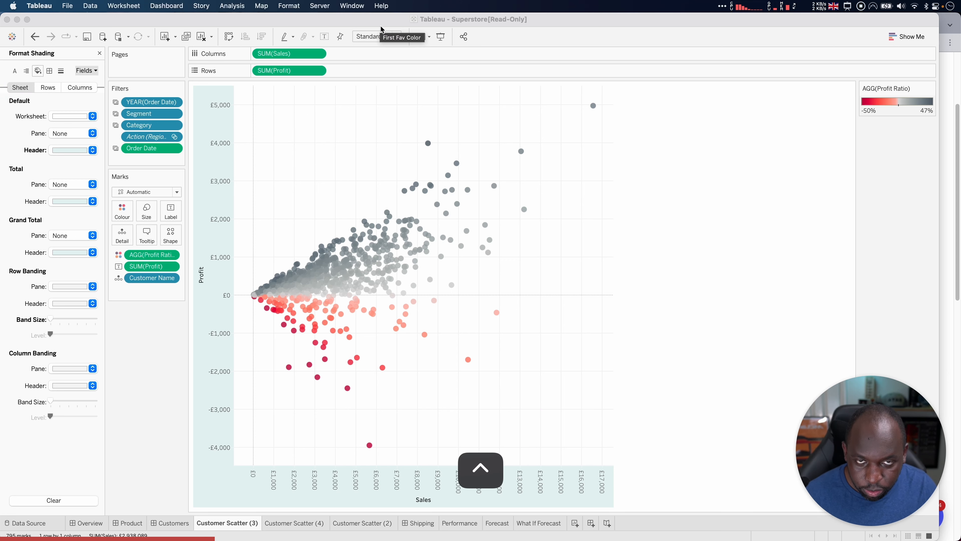
Set the row-level default Header shading to pale beige
left_click(48, 88)
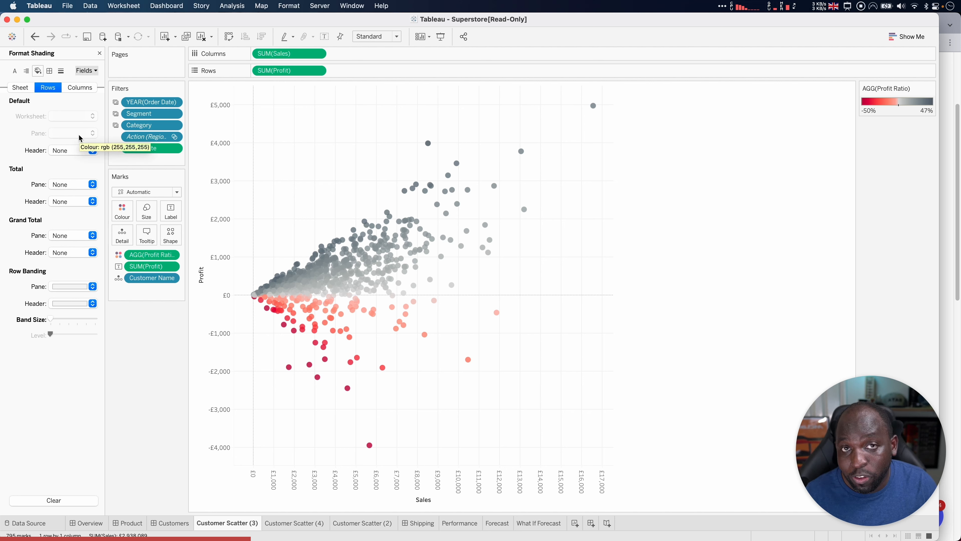
left_click(80, 151)
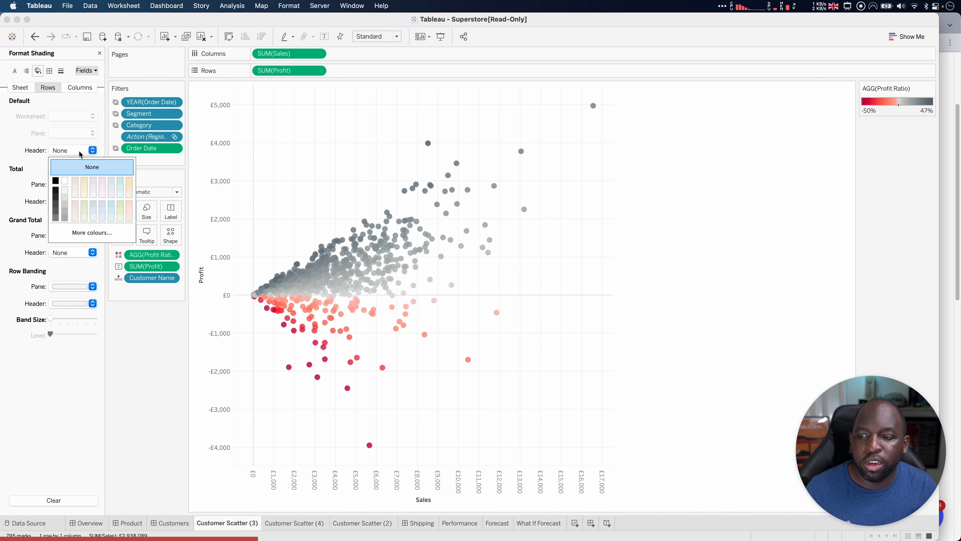
left_click(85, 189)
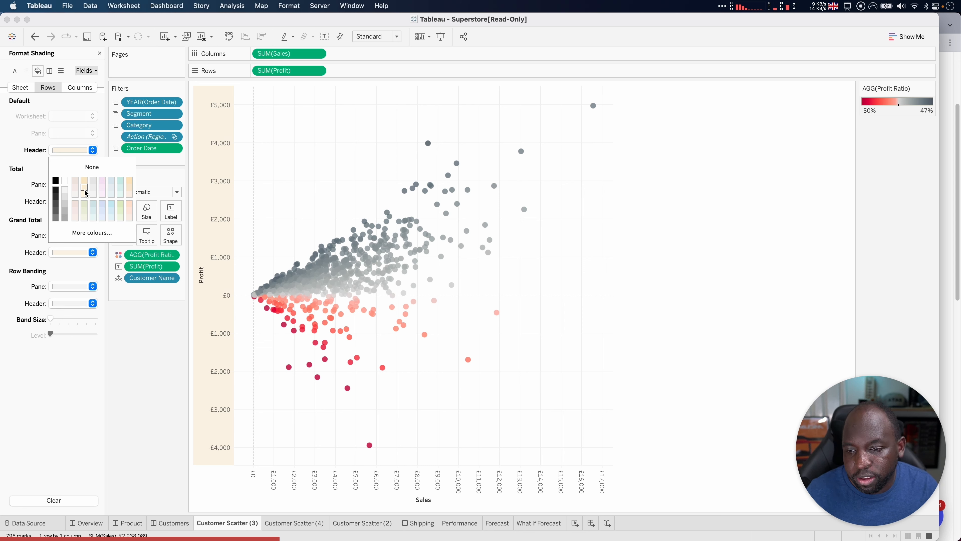
Outline the Rows shelf in pink, trace arrows through the Rows level and Header setting to the Profit axis, and clear the annotations
key("ctrl")
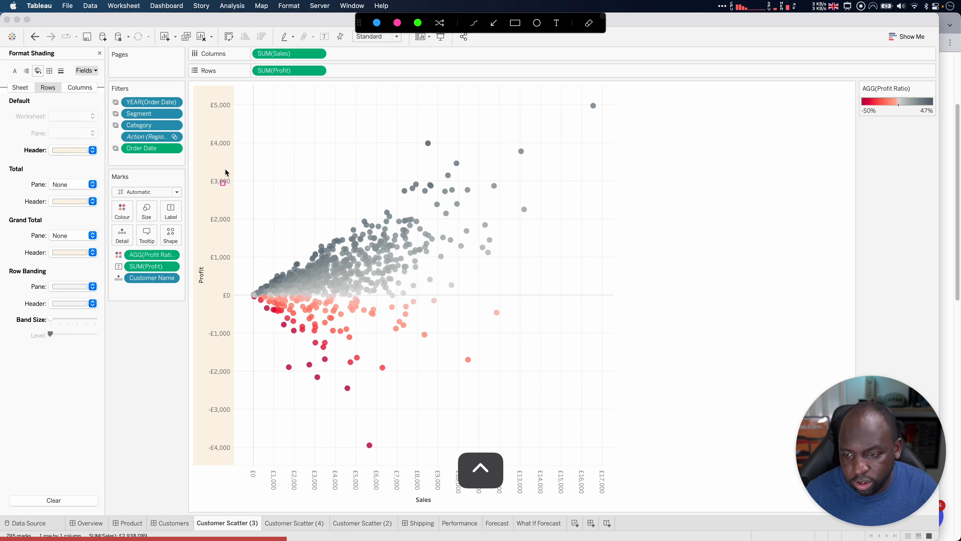
left_click_drag(187, 61, 343, 80)
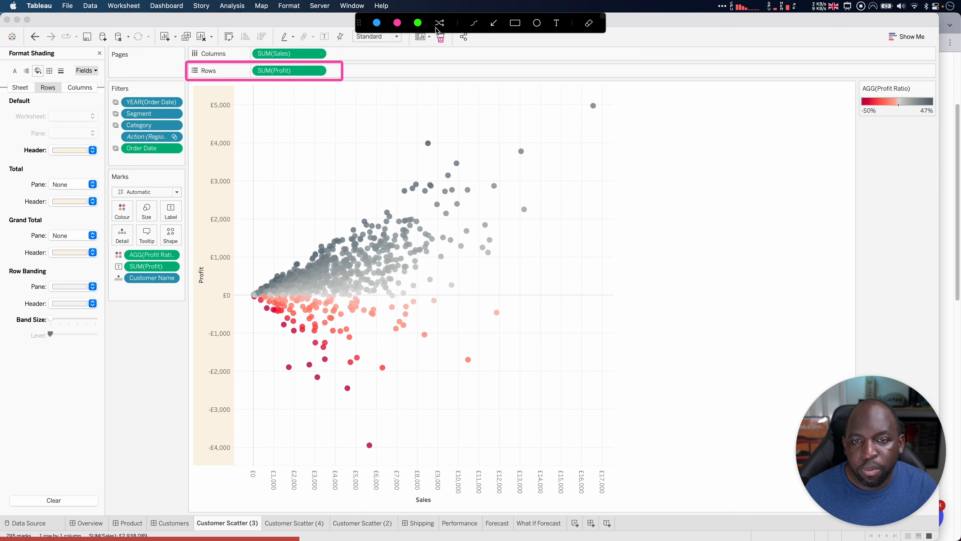
left_click(494, 23)
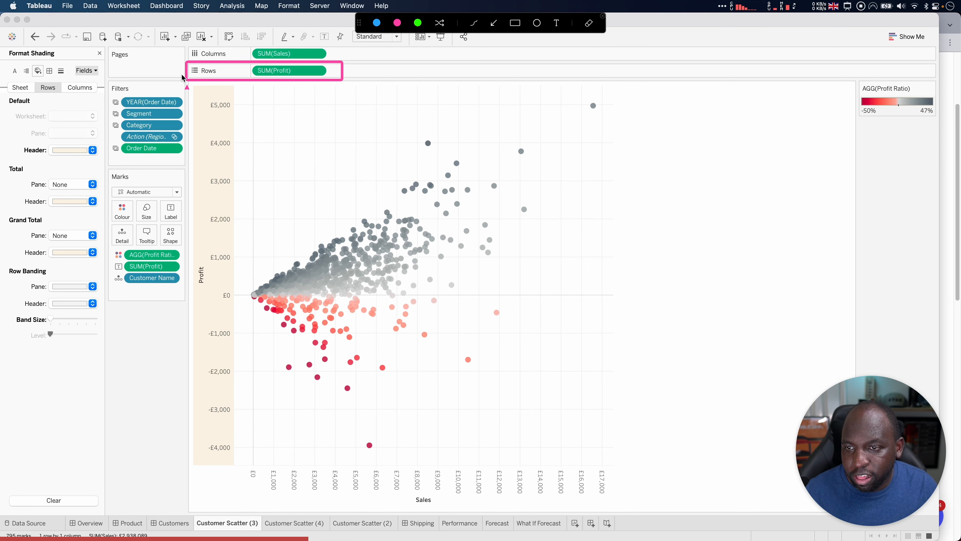
mouse_move(197, 73)
left_mouse_down()
mouse_move(55, 87)
mouse_move(67, 146)
left_mouse_up()
mouse_move(73, 159)
left_mouse_down()
mouse_move(79, 176)
mouse_move(204, 203)
left_mouse_up()
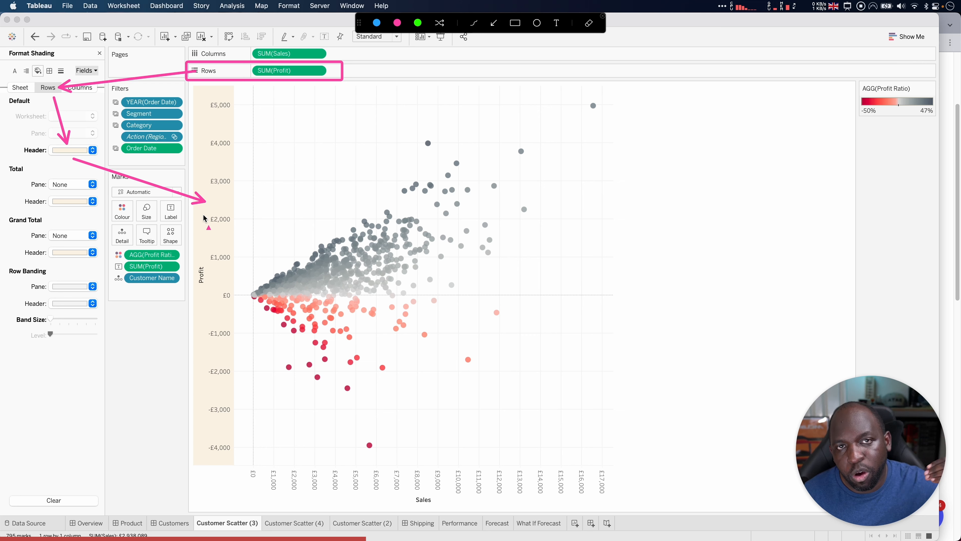
key("ctrl")
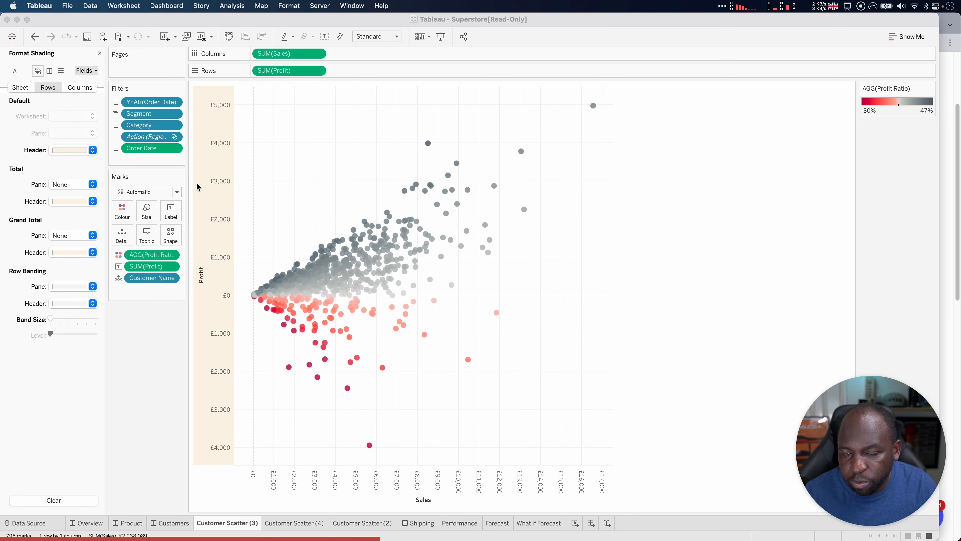
Compare the sheet-level Shading options with the Profit axis format settings and return to sheet-level Shading
left_click(20, 90)
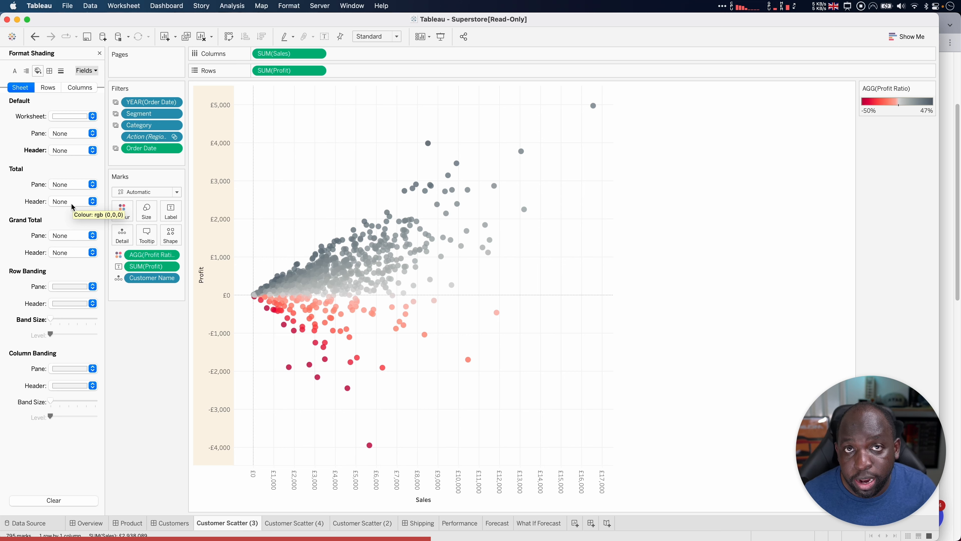
right_click(215, 172)
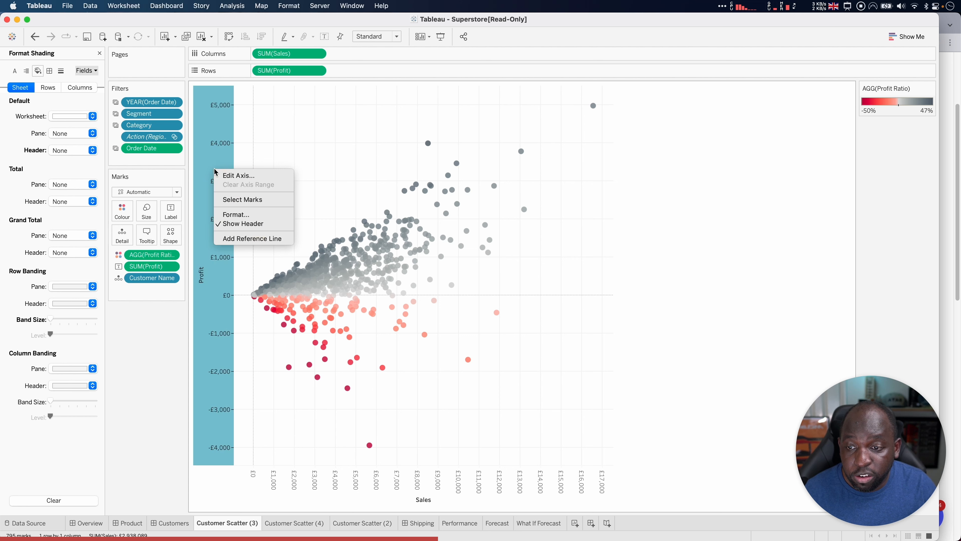
left_click(242, 216)
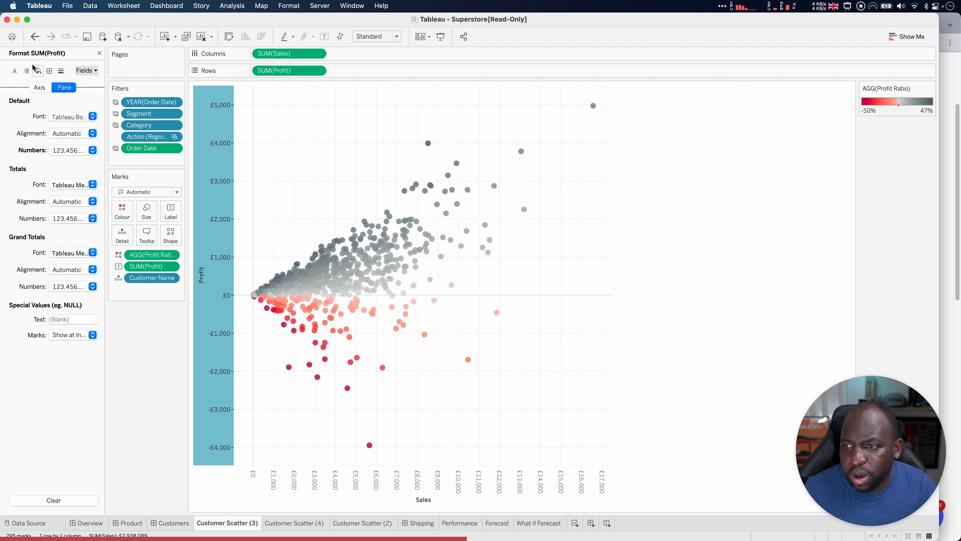
left_click(38, 72)
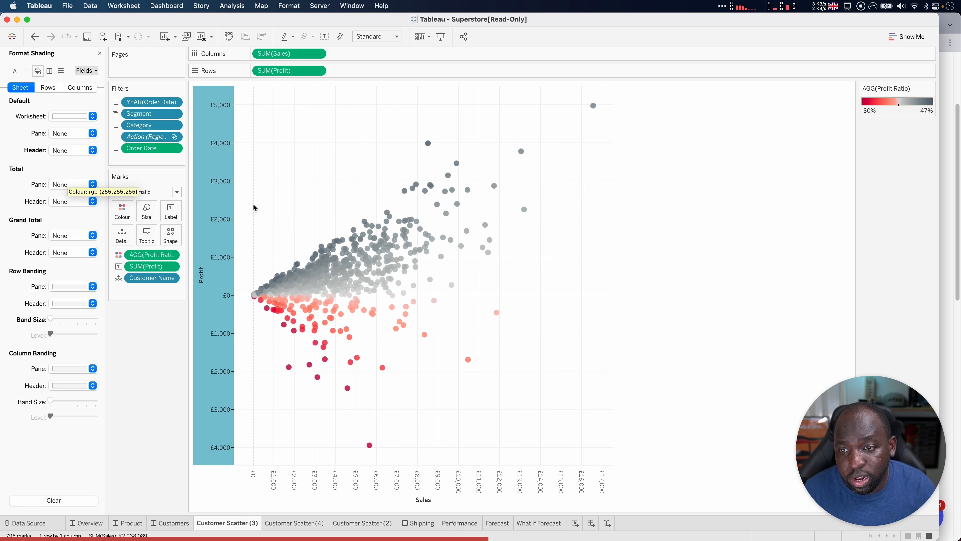
mouse_move(273, 279)
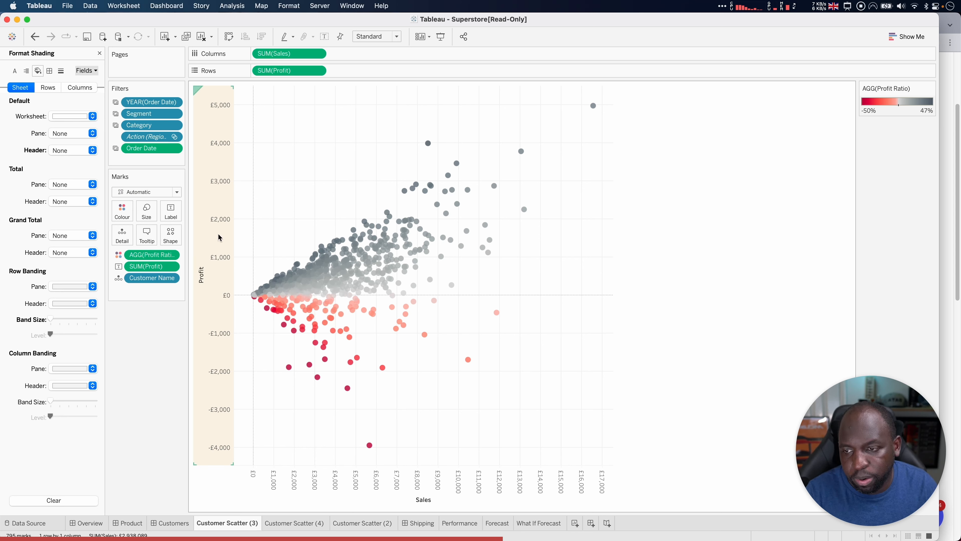
mouse_move(143, 148)
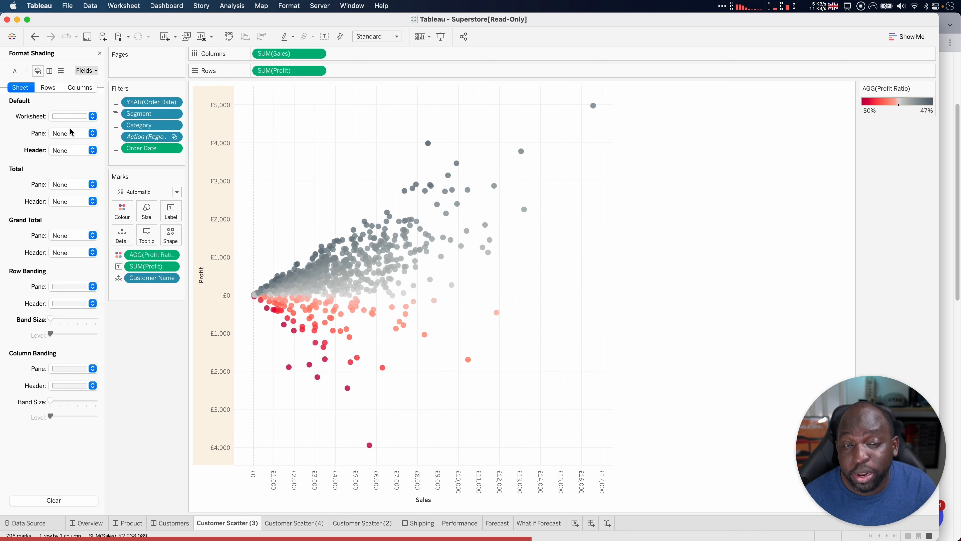
Set the row-level default Header shading to None and return to the sheet-level Shading options
left_click(47, 87)
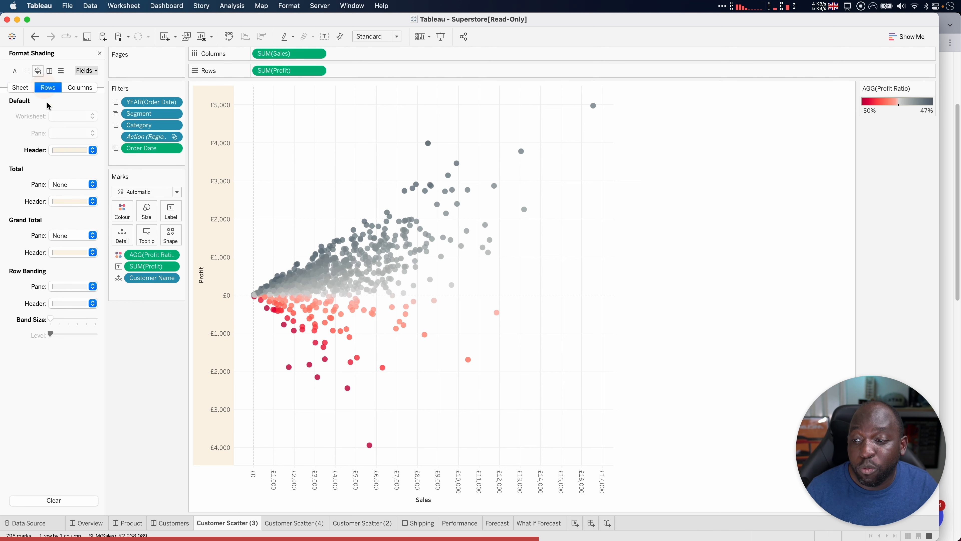
left_click(88, 151)
left_click(339, 147)
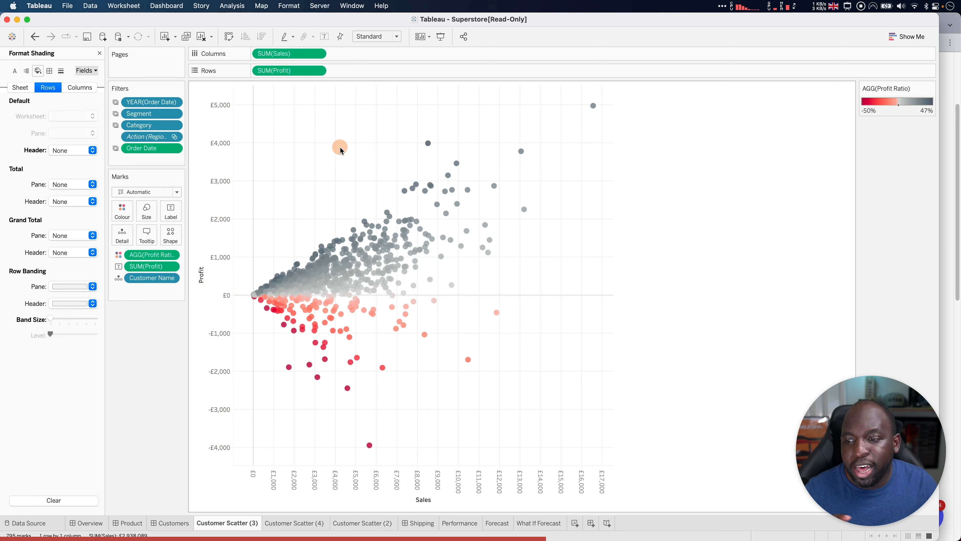
left_click(27, 91)
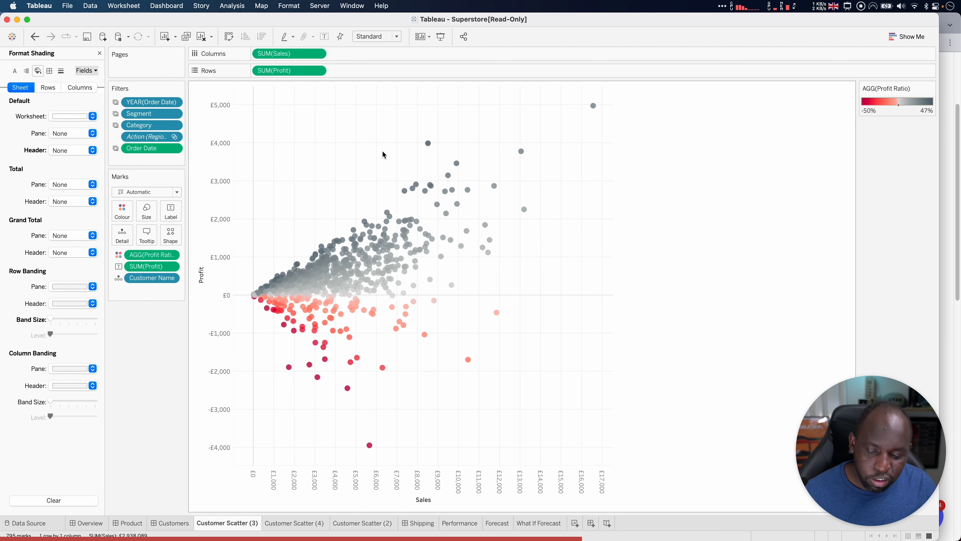
Outline the Sales and Profit axes with pink annotation rectangles and clear them
key("ctrl+a")
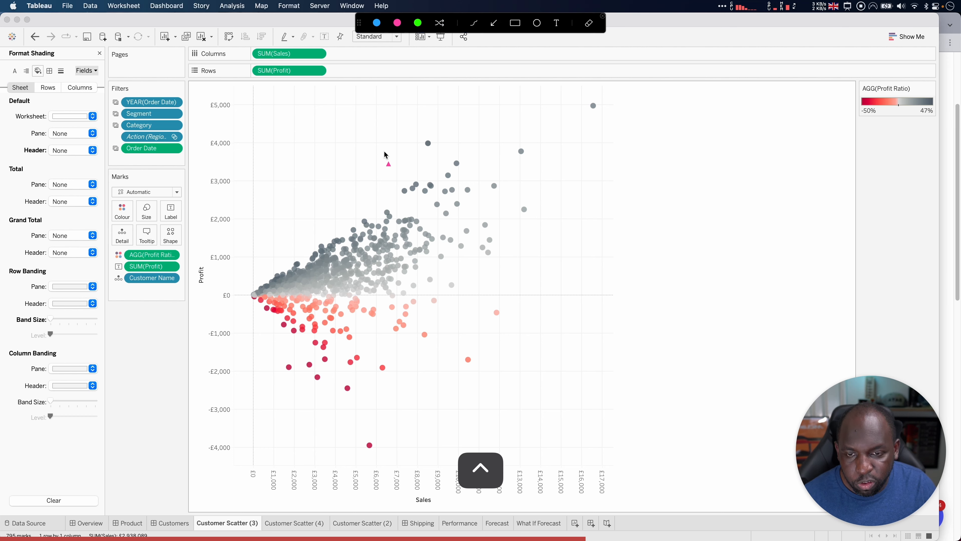
left_click(517, 25)
mouse_move(248, 463)
left_mouse_down()
mouse_move(339, 501)
mouse_move(617, 503)
left_mouse_up()
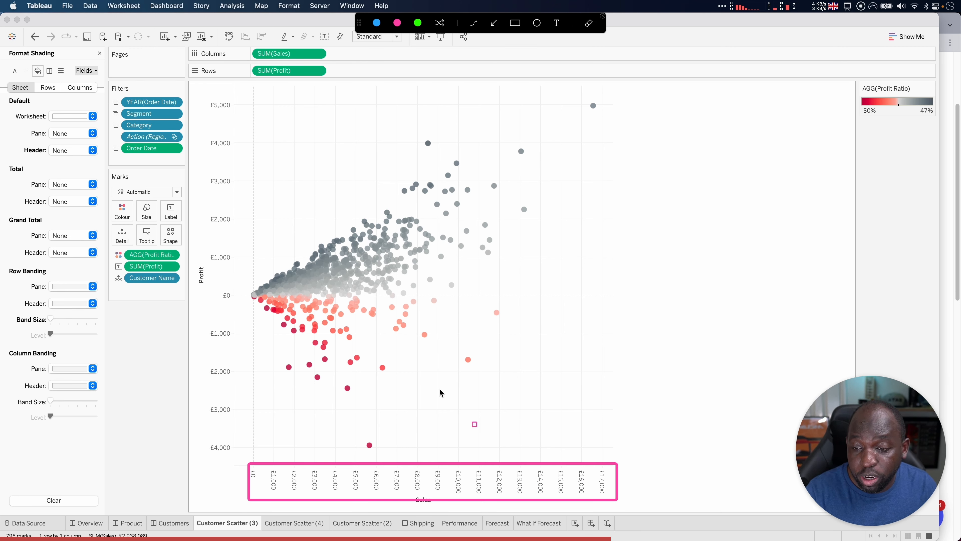
mouse_move(198, 94)
left_mouse_down()
mouse_move(223, 346)
mouse_move(247, 456)
left_mouse_up()
key("Escape")
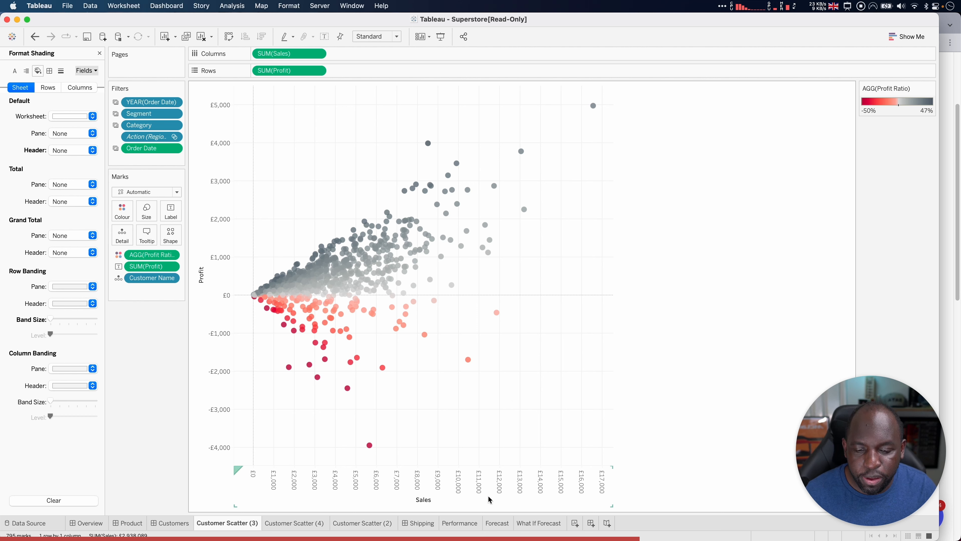
Open the Sales axis format settings, trace pink arrows from the axis to the Axis level and the Fields list, and clear them
right_click(457, 490)
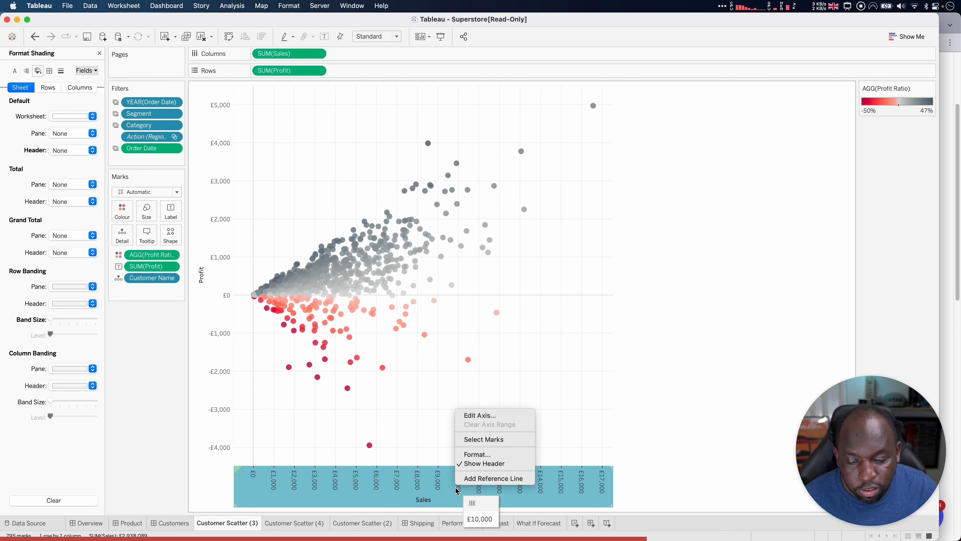
left_click(496, 454)
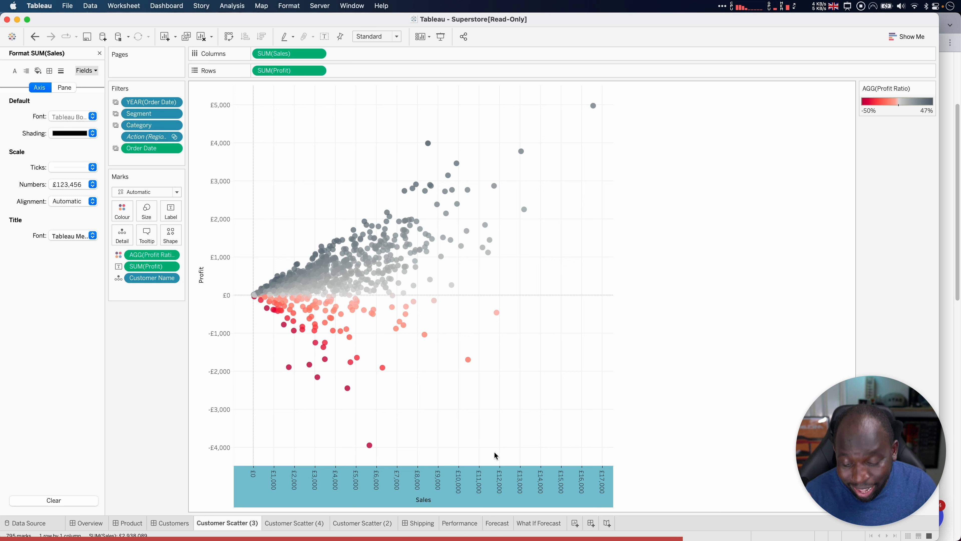
key("ctrl")
key("ctrl")
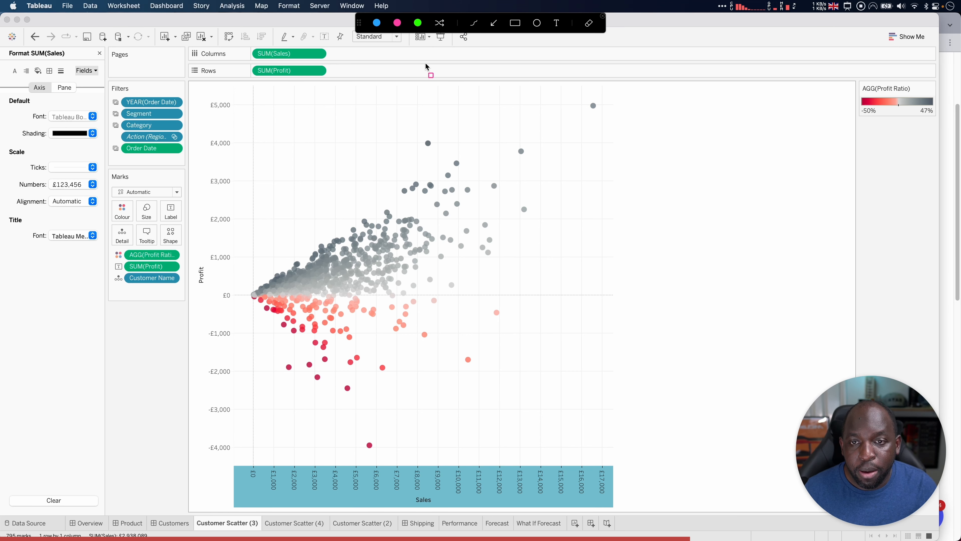
left_click_drag(266, 484, 42, 99)
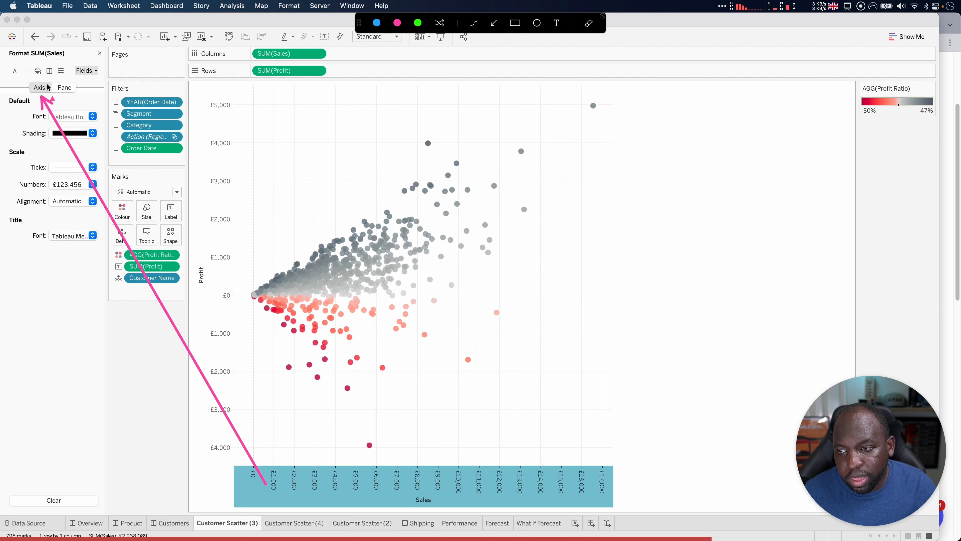
left_click_drag(47, 84, 76, 73)
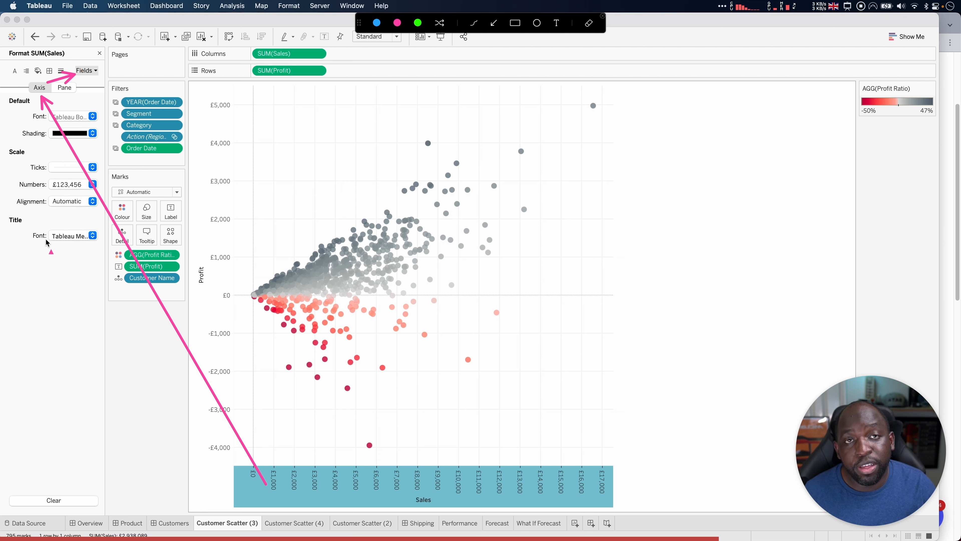
key("ctrl+a")
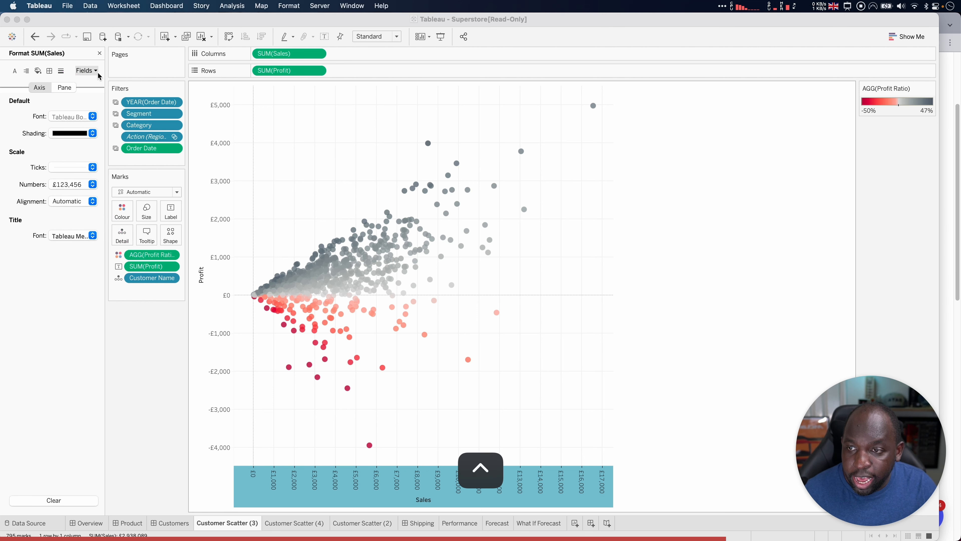
Reselect SUM(Sales) as the field to format, point a pink arrow at the Alignment category, and clear it
left_click(94, 71)
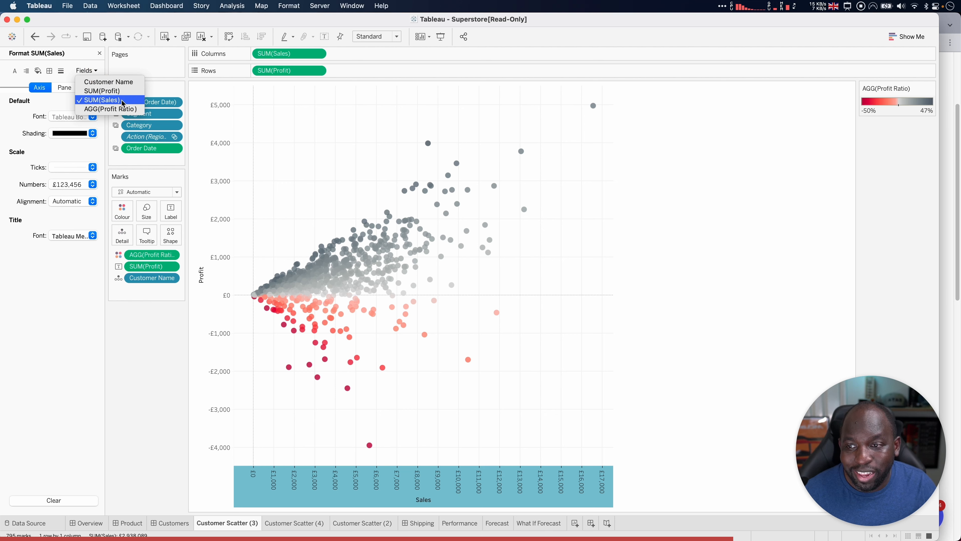
left_click(118, 101)
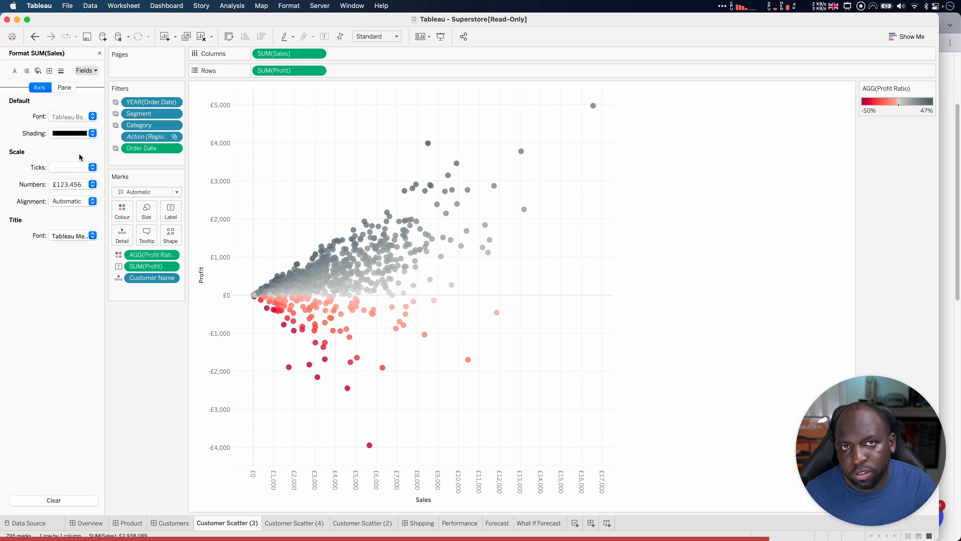
key("ctrl+a")
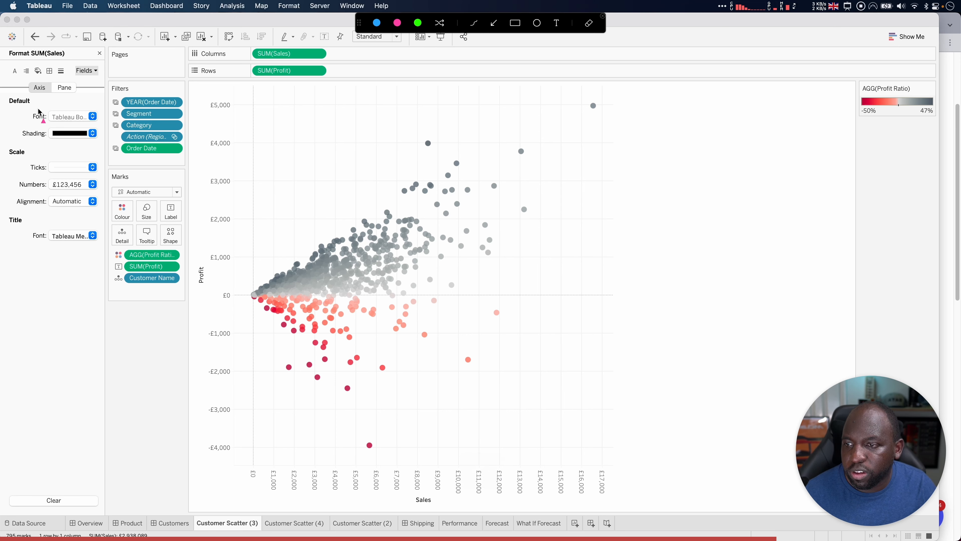
left_click_drag(38, 110, 27, 80)
key("ctrl+a")
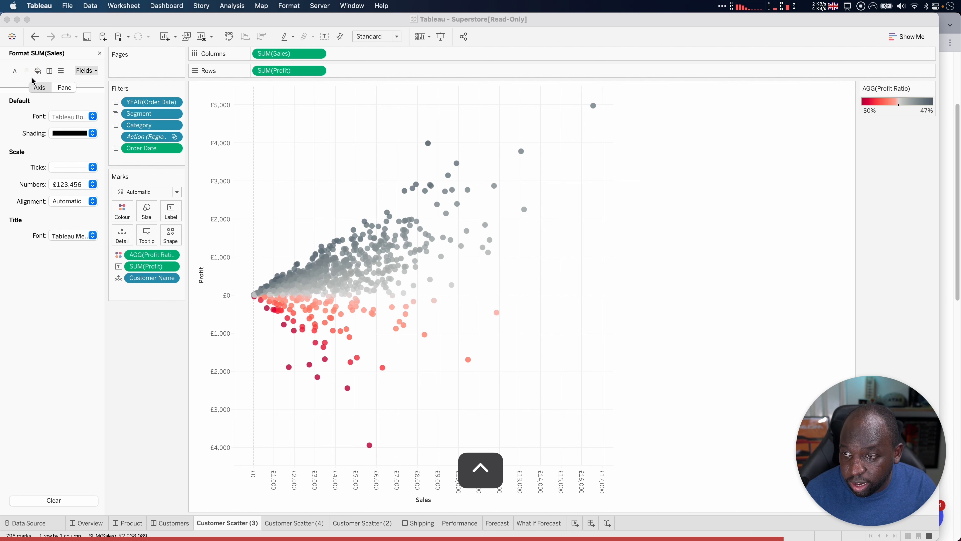
Open the sheet-level Alignment options and examine the default Pane and Header alignment choices
left_click(26, 72)
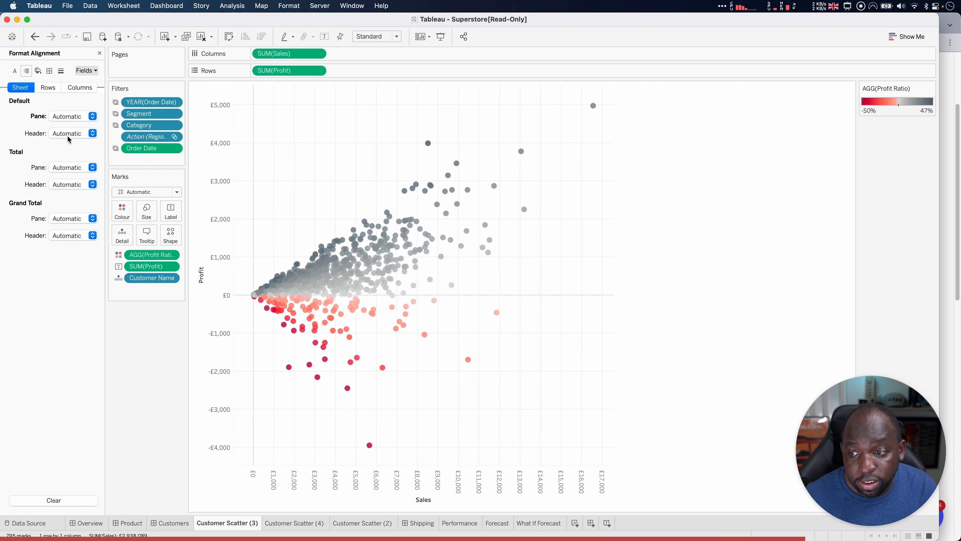
left_click(92, 116)
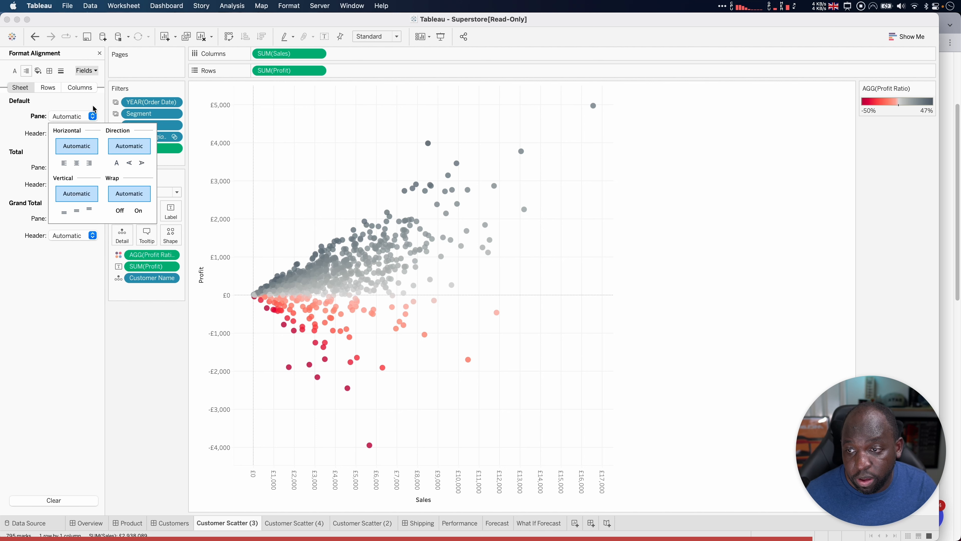
left_click(93, 110)
left_click(92, 133)
left_click(31, 126)
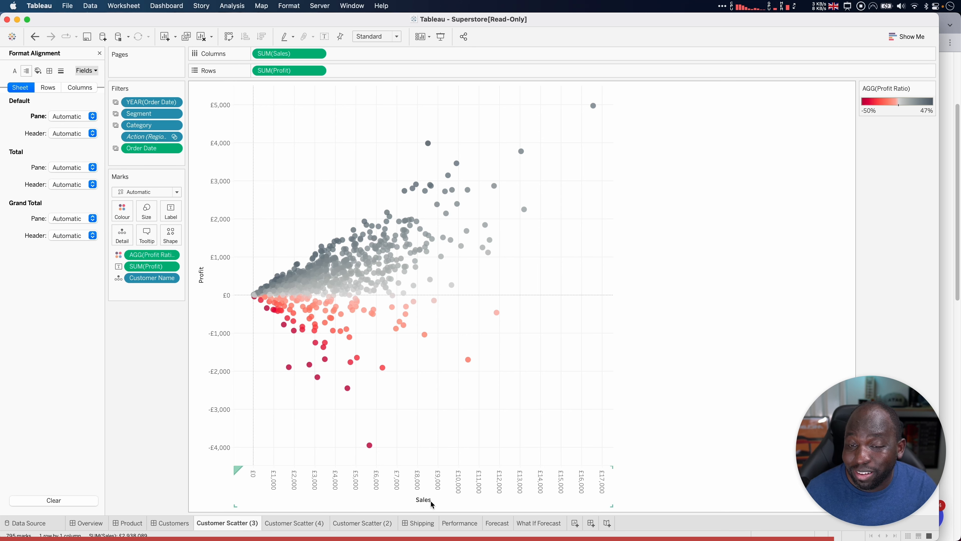
Trace a pink arrow from the Columns shelf to the Columns level, clear it, and show the column-level Alignment options
key("ctrl")
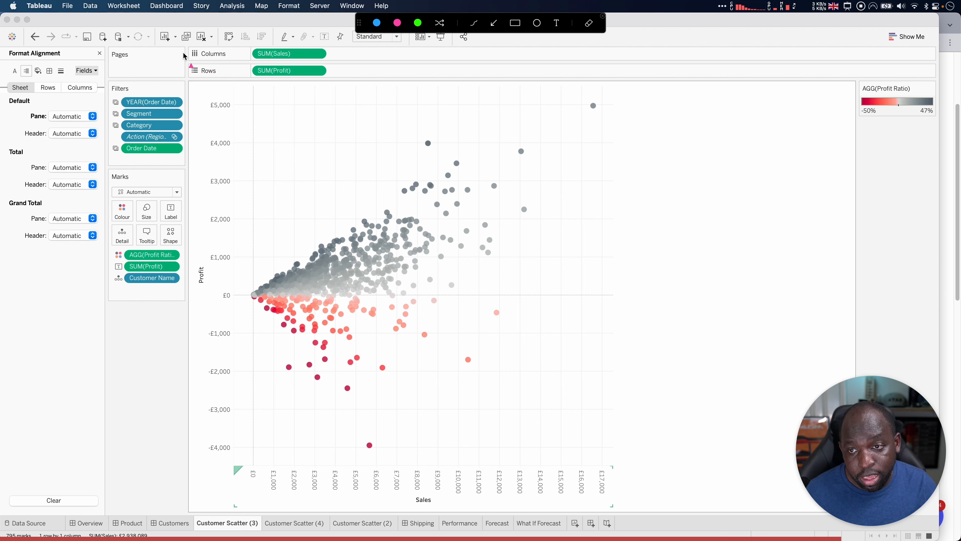
mouse_move(261, 56)
left_mouse_down()
mouse_move(369, 398)
mouse_move(412, 473)
mouse_move(182, 229)
mouse_move(91, 97)
left_mouse_up()
key("Escape")
left_click(86, 88)
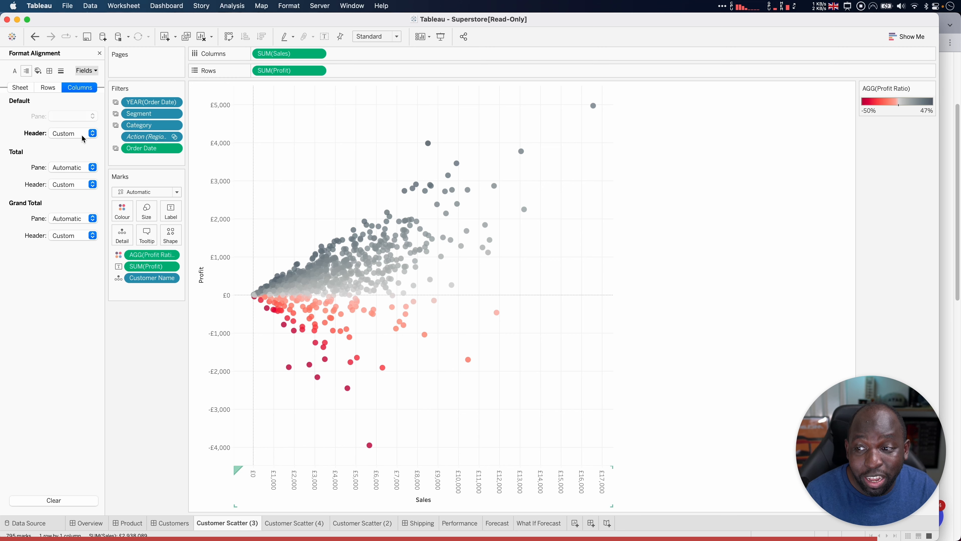
Point a pink annotation arrow at the Sales axis labels and clear it
key("ctrl")
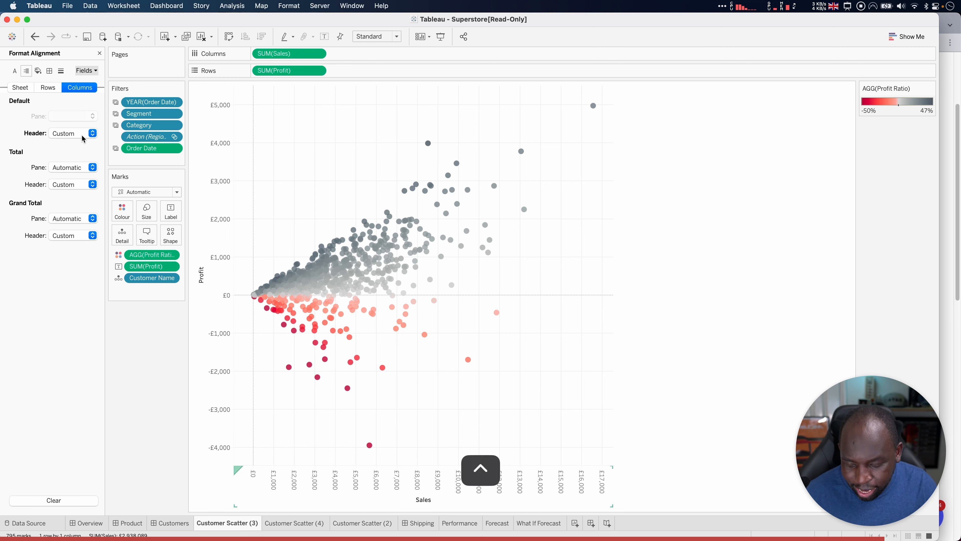
mouse_move(201, 451)
left_mouse_down()
mouse_move(306, 478)
mouse_move(564, 485)
mouse_move(296, 481)
mouse_move(606, 486)
left_mouse_up()
key("ctrl")
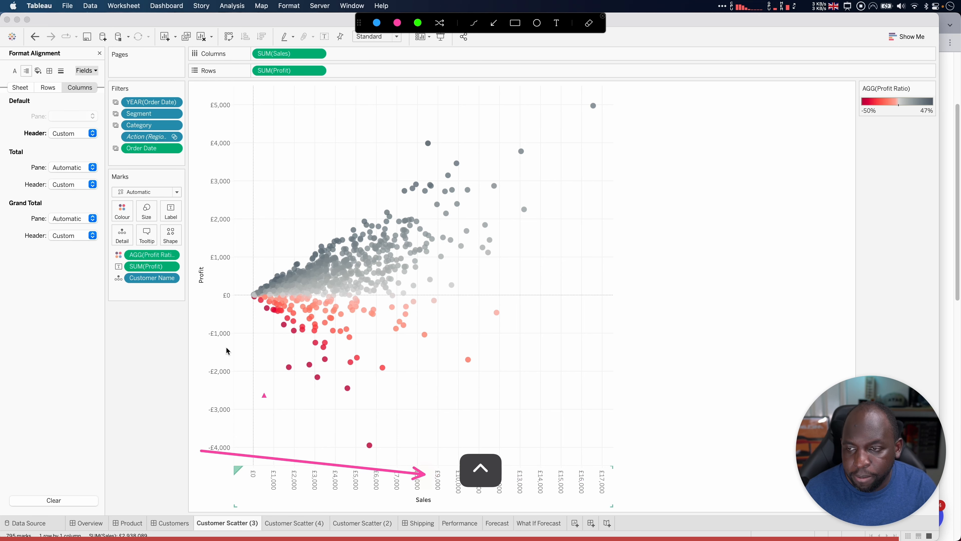
Set the column-level default Header alignment direction to Automatic
left_click(70, 133)
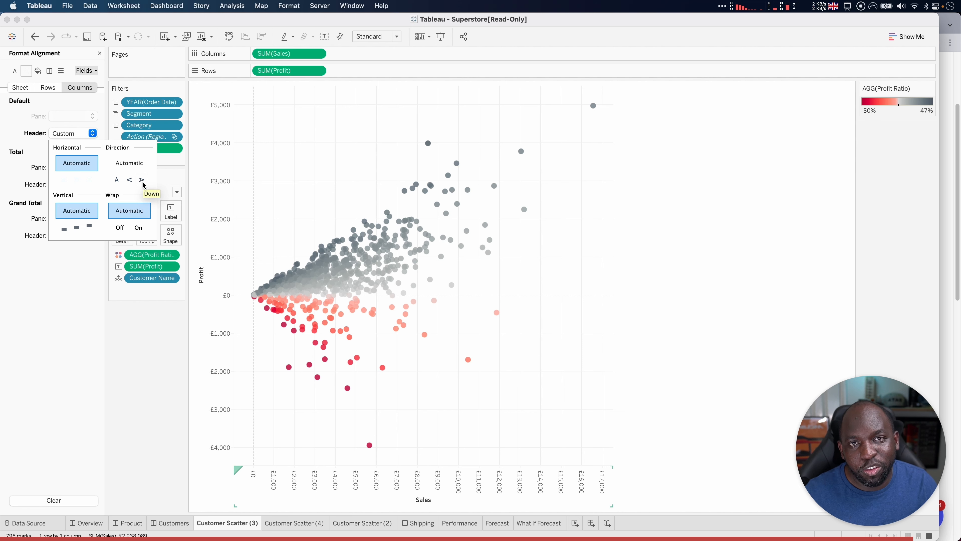
left_click(139, 170)
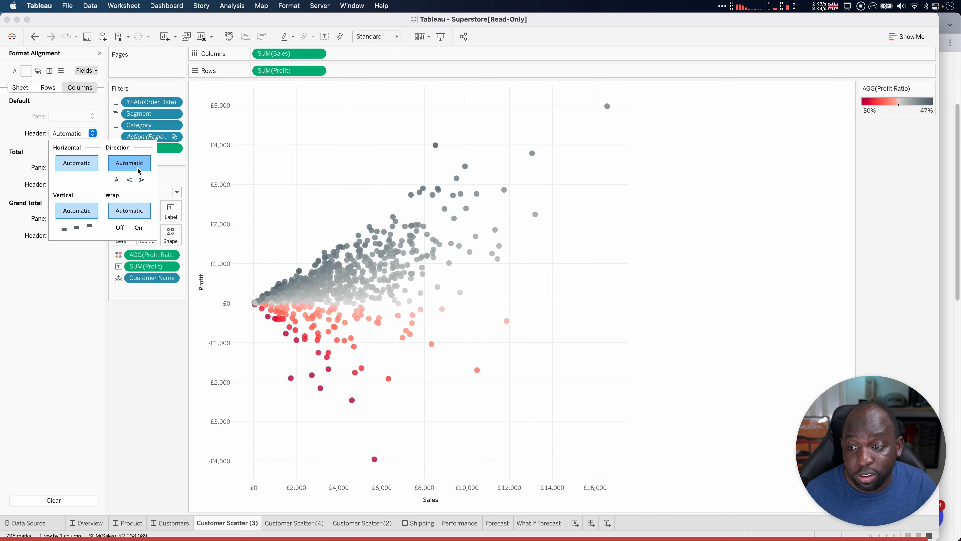
left_click(313, 165)
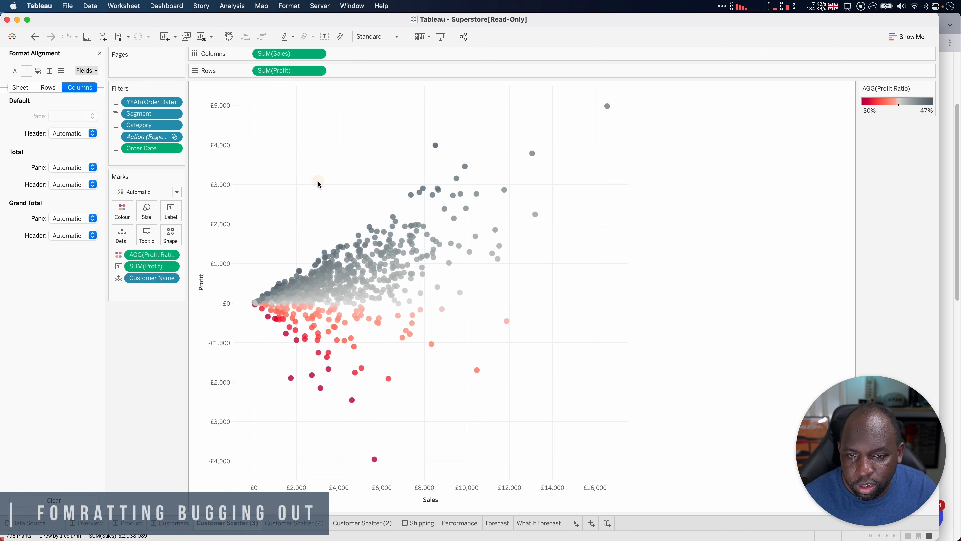
Open the Font format options from the chart, trace a pink arrow from the shelves to the Rows and Columns levels, and clear it
mouse_move(436, 148)
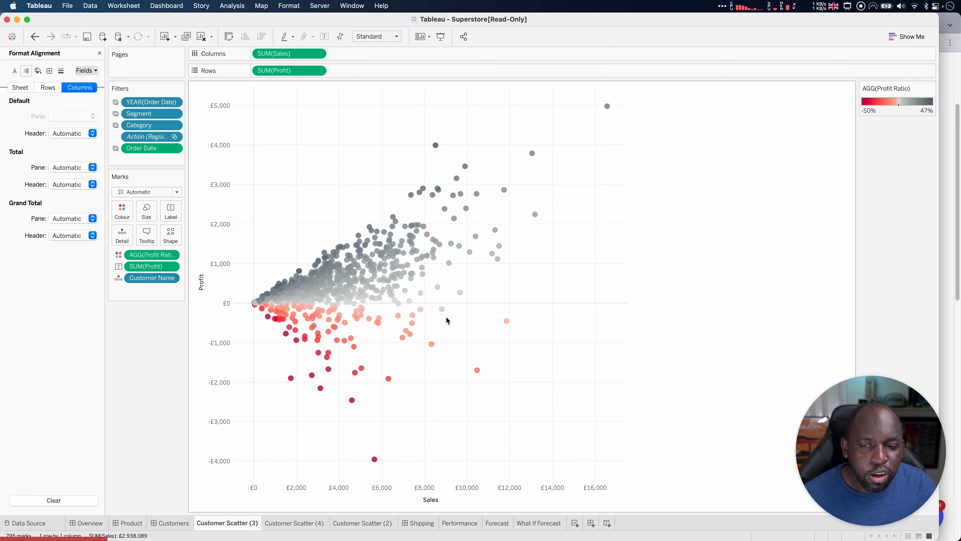
right_click(325, 139)
left_click(351, 188)
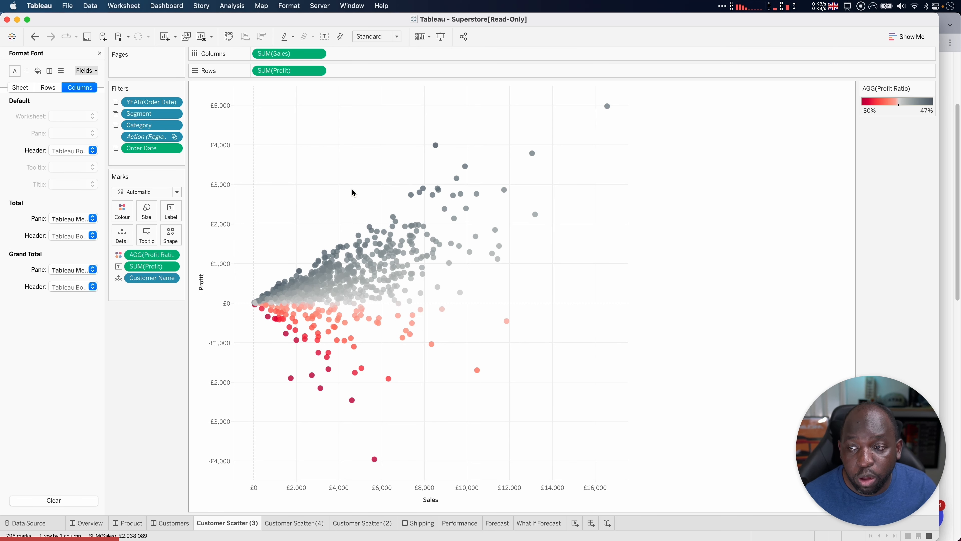
key("ctrl+a")
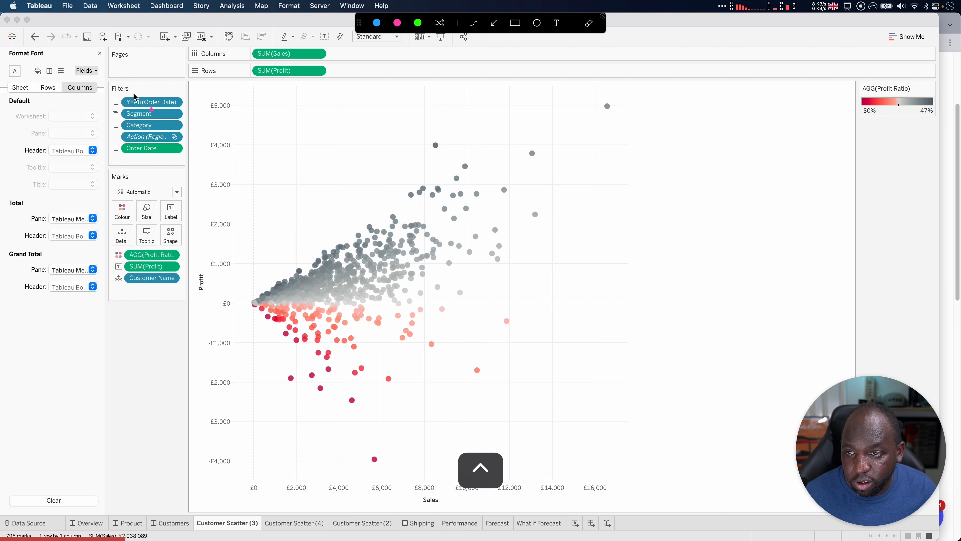
left_click_drag(188, 64, 65, 91)
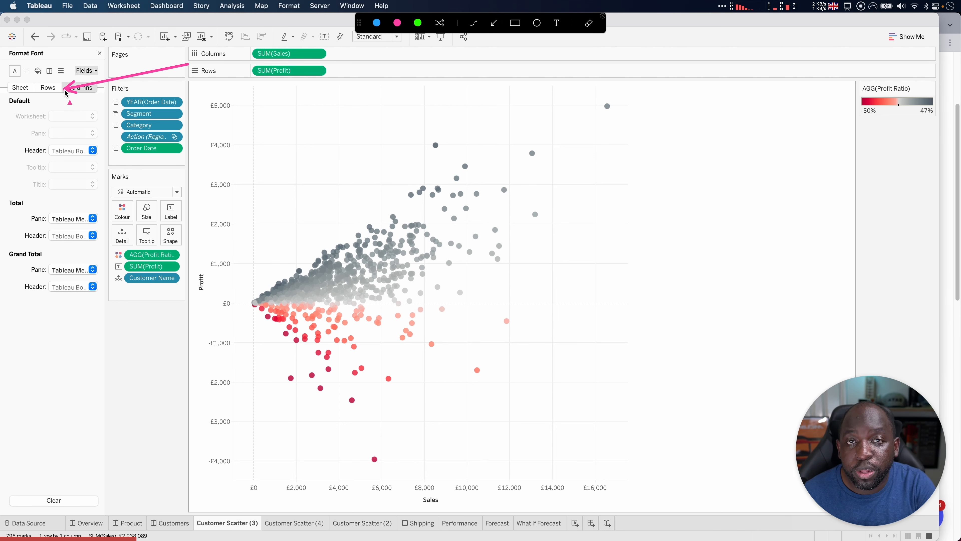
key("ctrl+a")
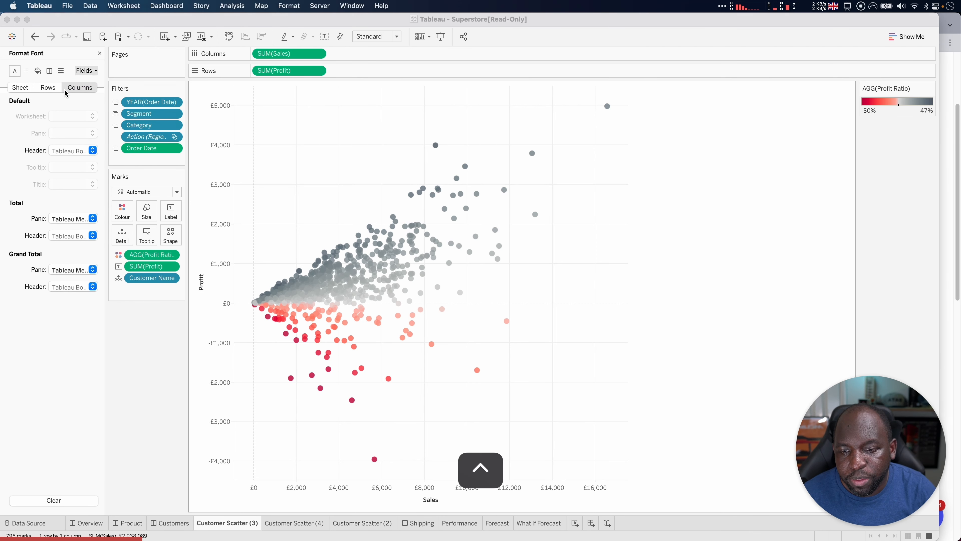
left_click(368, 226)
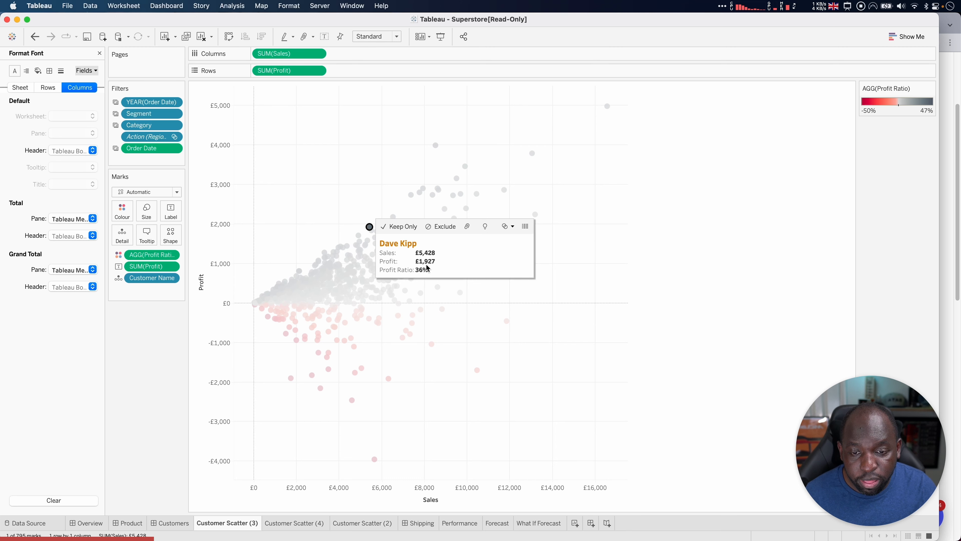
left_click(374, 162)
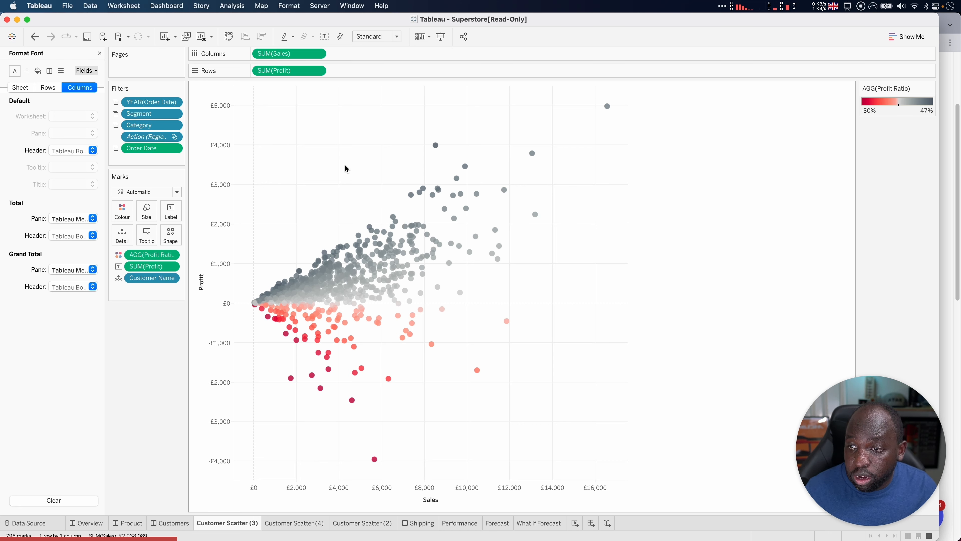
Compare the column-level Alignment, Shading and Font options with the sheet-level Alignment and Font options
left_click(27, 73)
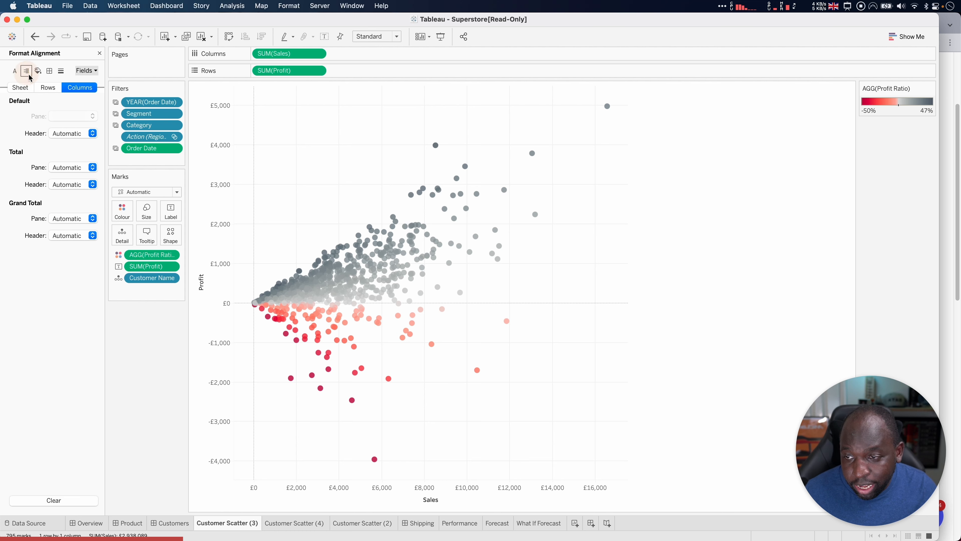
left_click(38, 72)
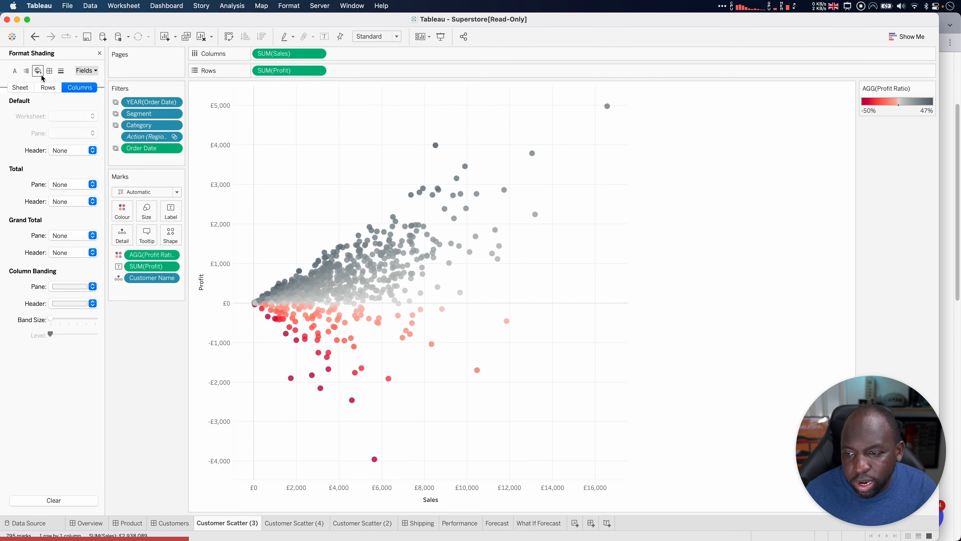
left_click(15, 72)
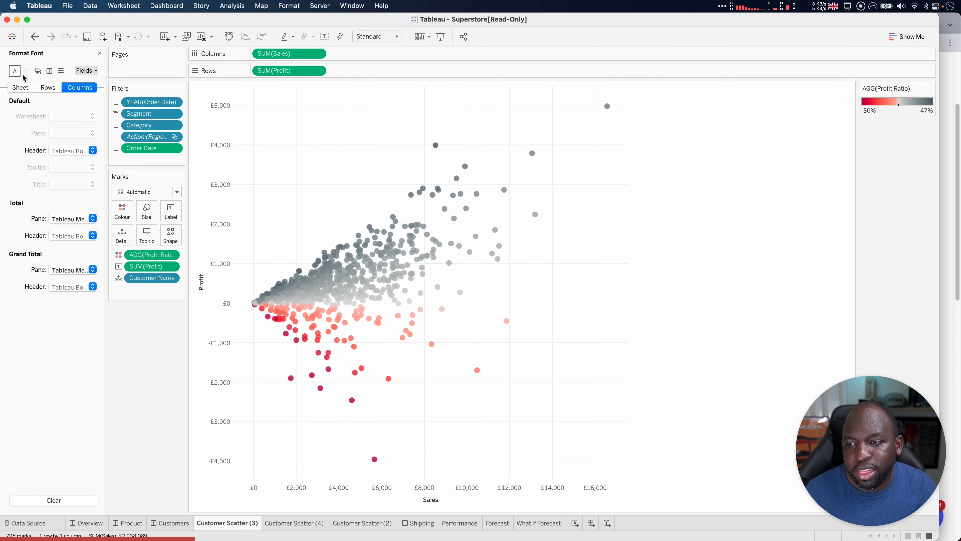
left_click(26, 71)
left_click(28, 87)
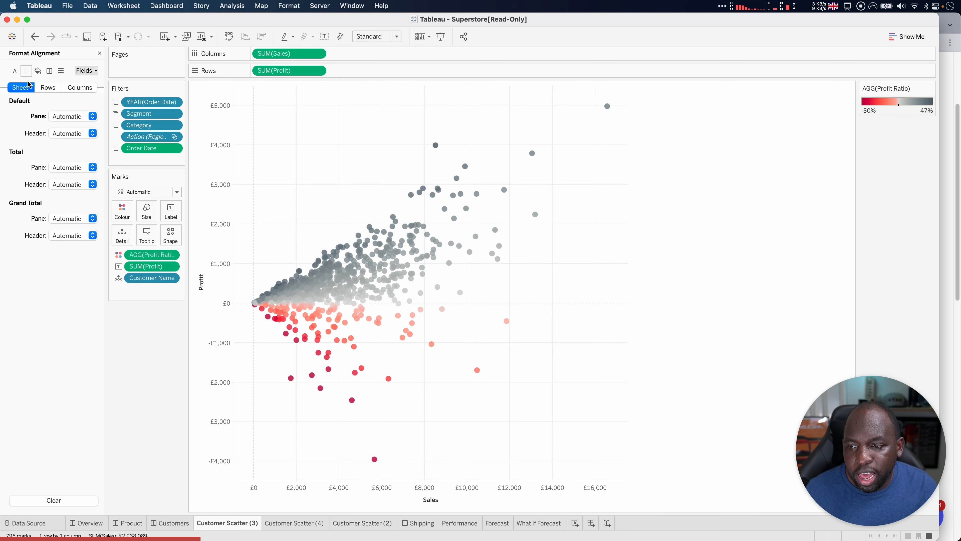
left_click(15, 71)
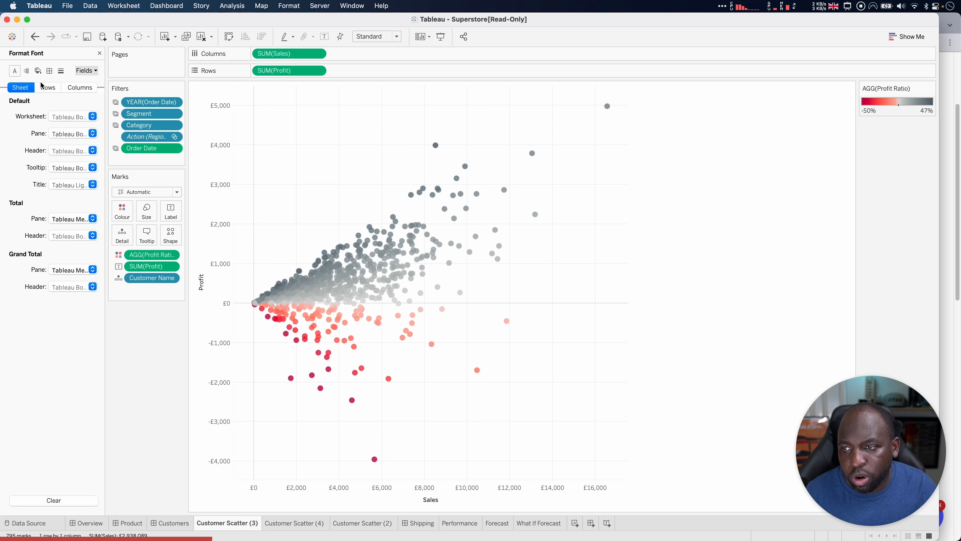
View the format settings of the SUM(Profit) field and return to the sheet-level Font options
left_click(88, 72)
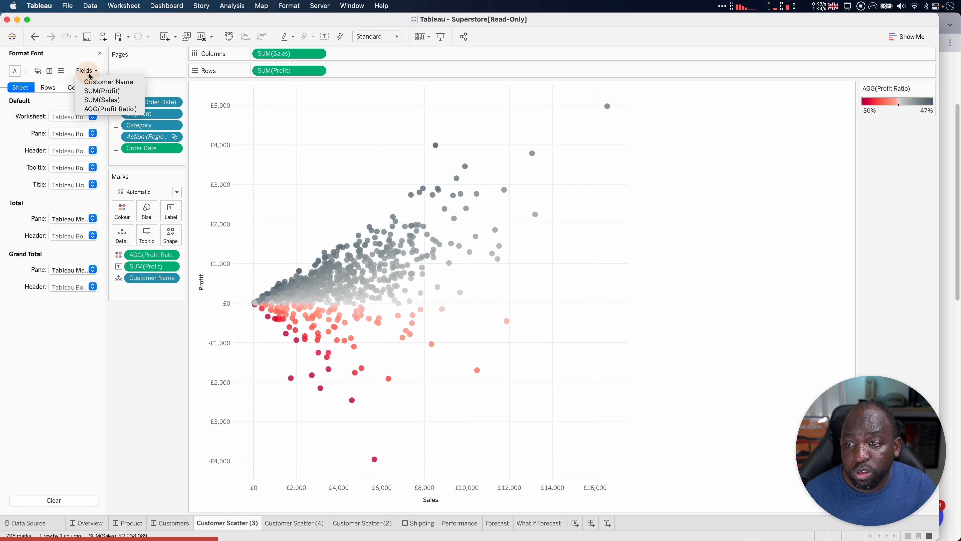
left_click(129, 92)
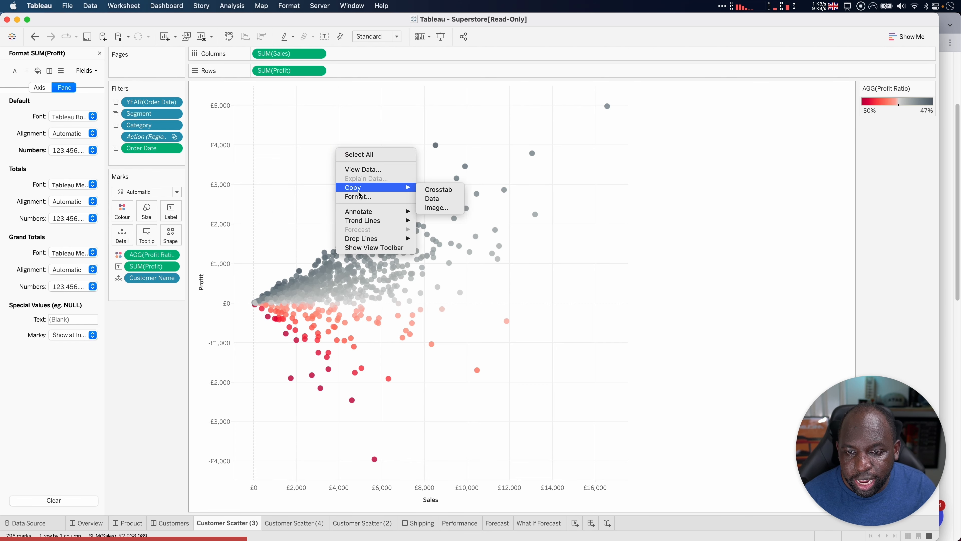
left_click(358, 196)
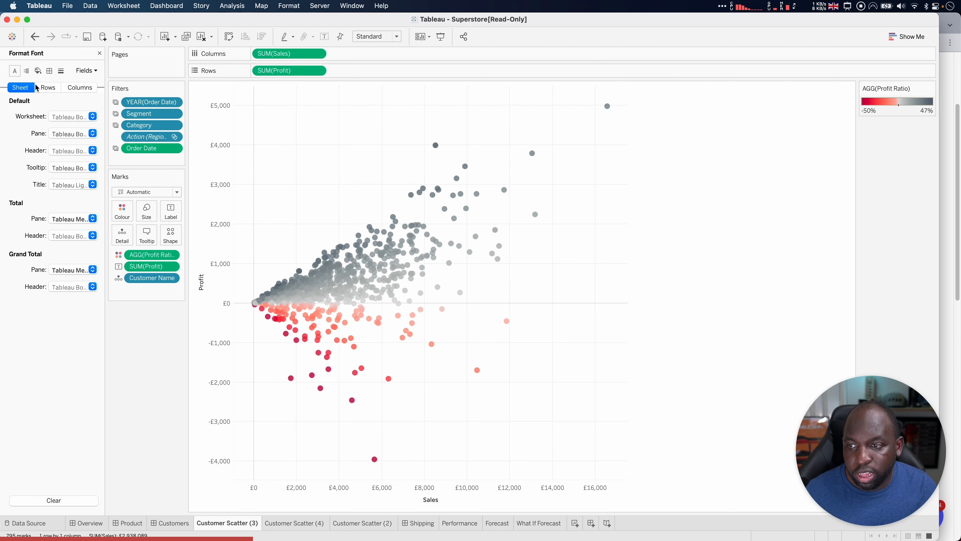
Compare the row-level Alignment options with the sheet-level Alignment options
left_click(44, 87)
left_click(26, 70)
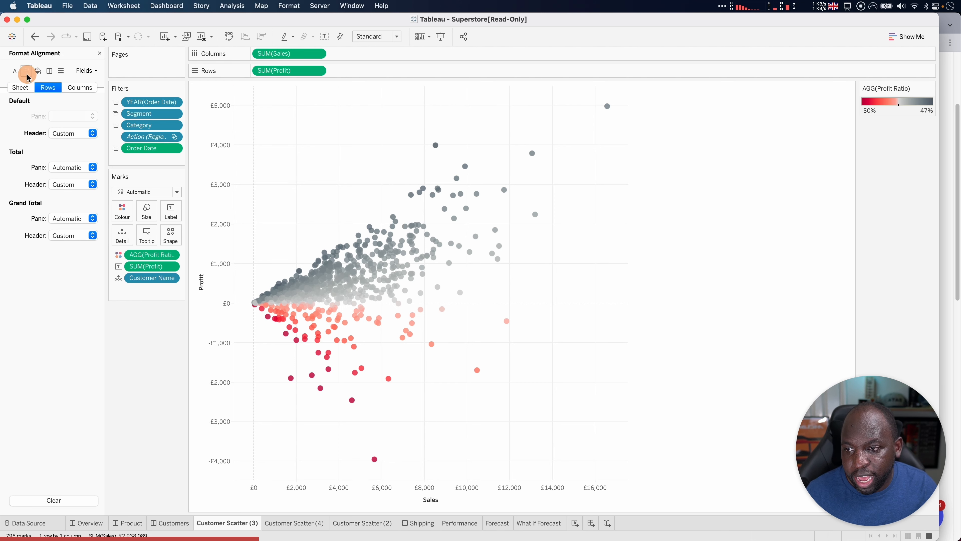
left_click(20, 87)
Open the format settings of the SUM(Profit) field and compare its Axis and Pane settings
left_click(95, 72)
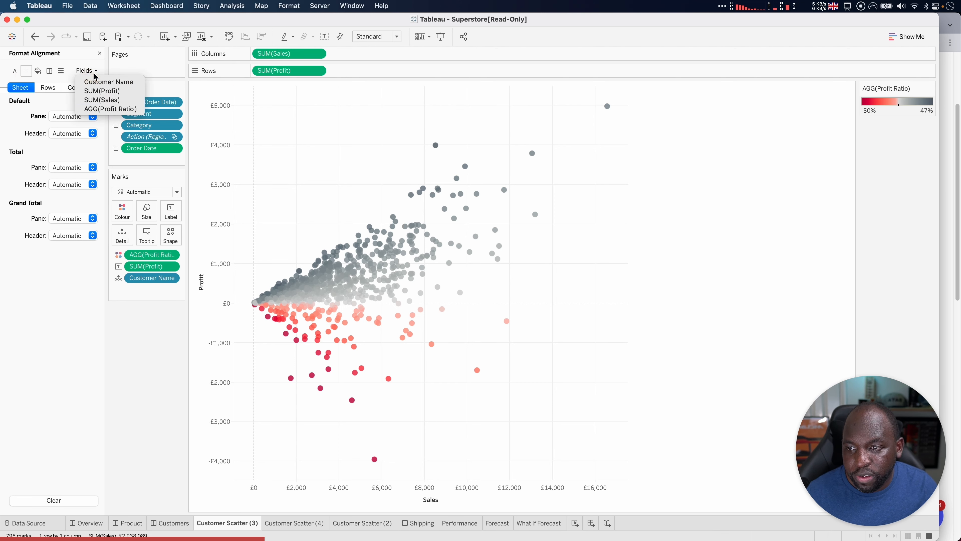
left_click(118, 94)
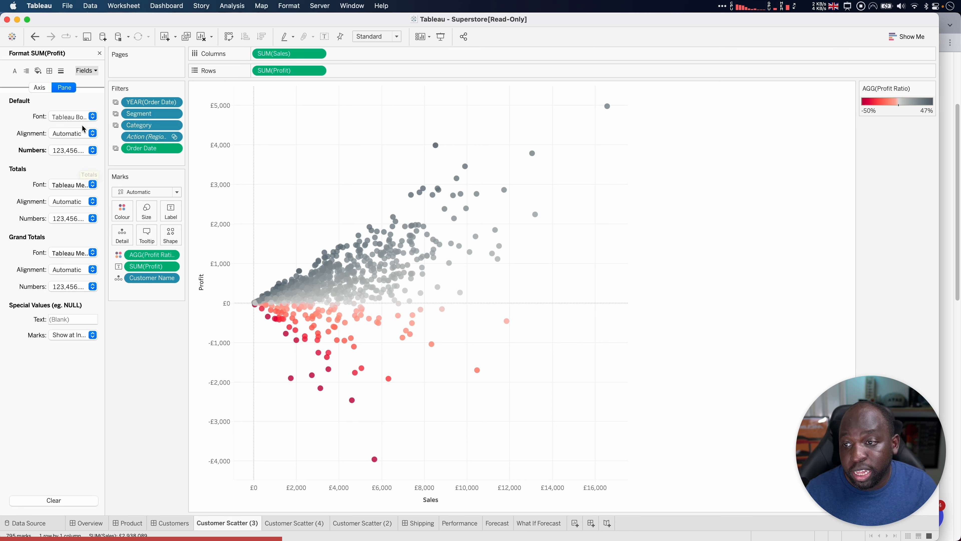
left_click(40, 88)
left_click(66, 92)
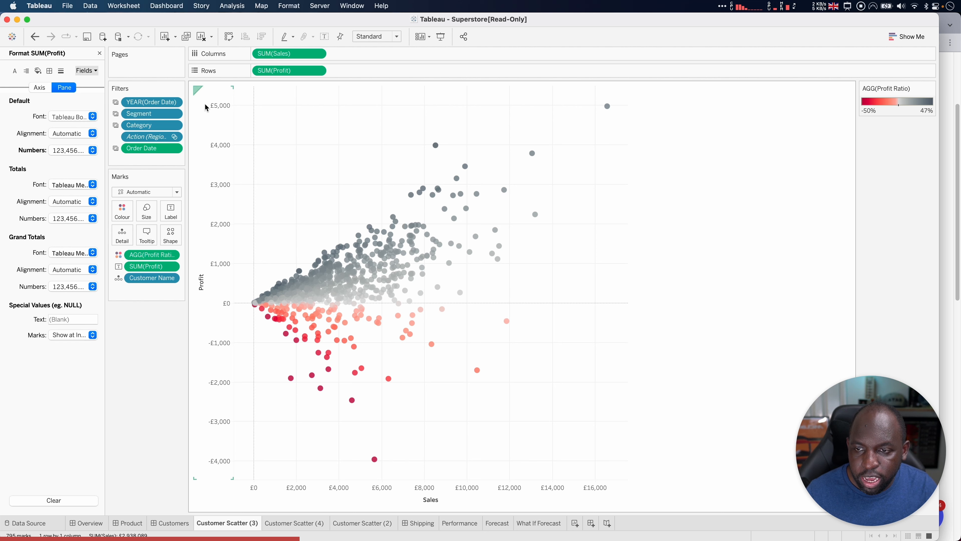
Mark the Profit and Sales axis areas with pink rectangle annotations, and clear the annotations
key("ctrl+a")
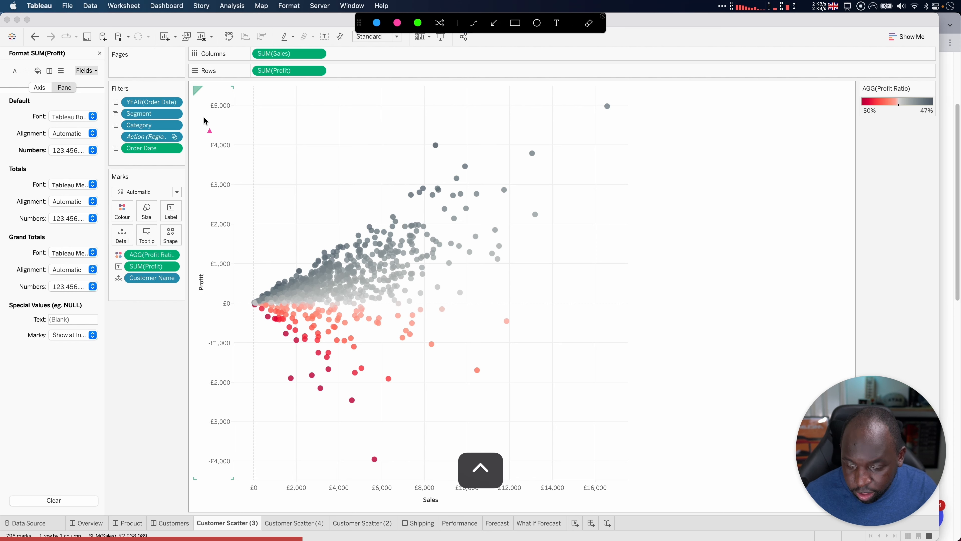
left_click(514, 26)
mouse_move(194, 83)
left_mouse_down()
mouse_move(207, 131)
mouse_move(211, 320)
mouse_move(211, 311)
left_mouse_up()
left_click_drag(687, 482, 428, 494)
key("ctrl+a")
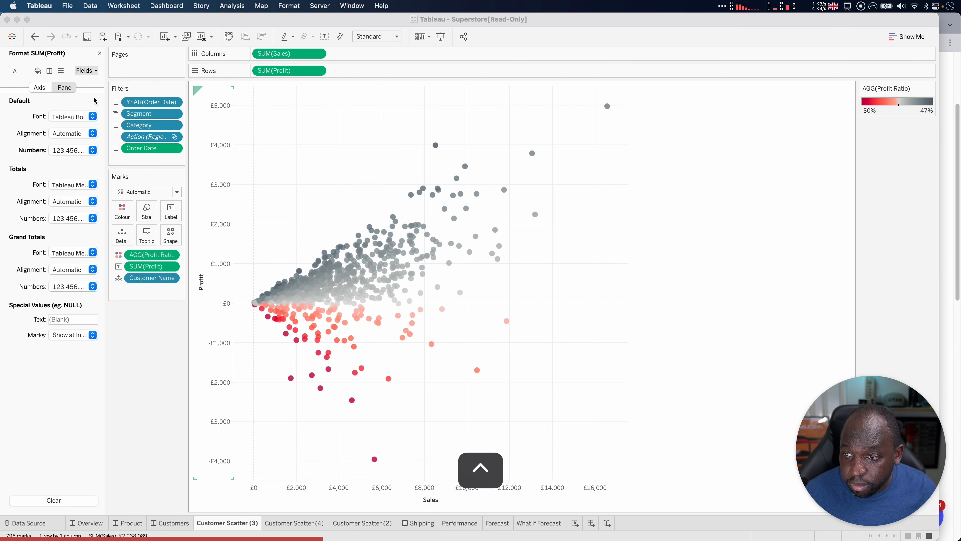
Outline the scatter plot's pane in pink and both its Sales and Profit axes in blue, and clear the annotations
left_click(361, 204)
mouse_move(372, 232)
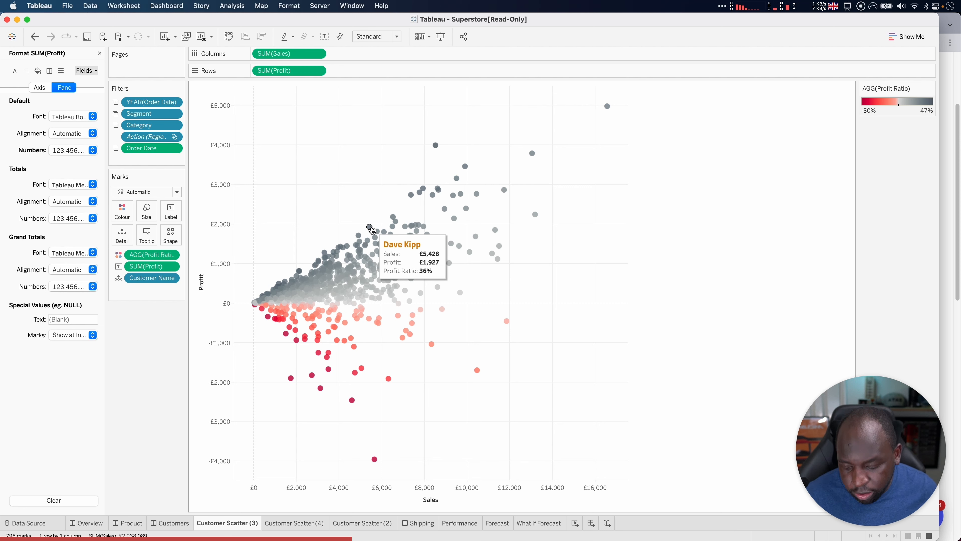
key("ctrl+a")
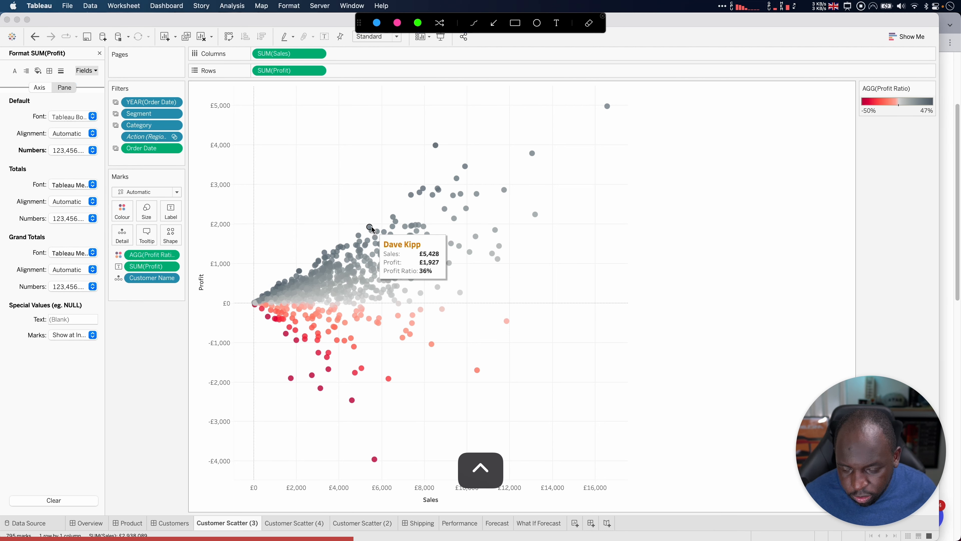
left_click(515, 26)
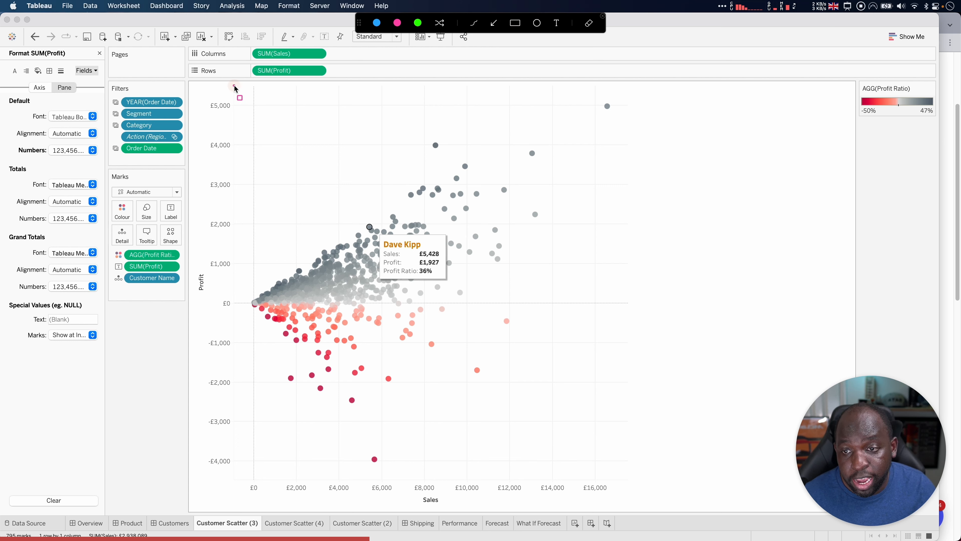
mouse_move(233, 85)
left_mouse_down()
mouse_move(277, 210)
mouse_move(369, 384)
mouse_move(493, 483)
mouse_move(597, 479)
left_mouse_up()
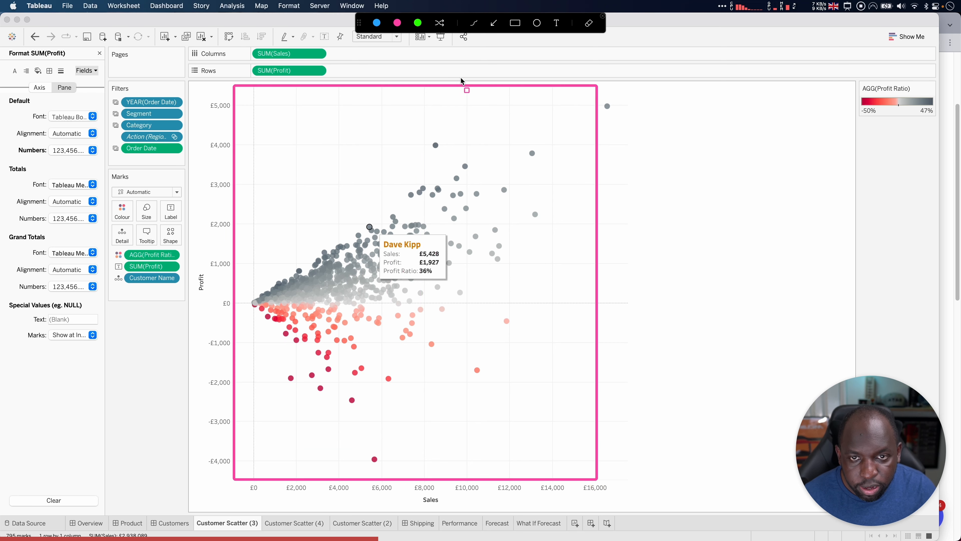
left_click(377, 22)
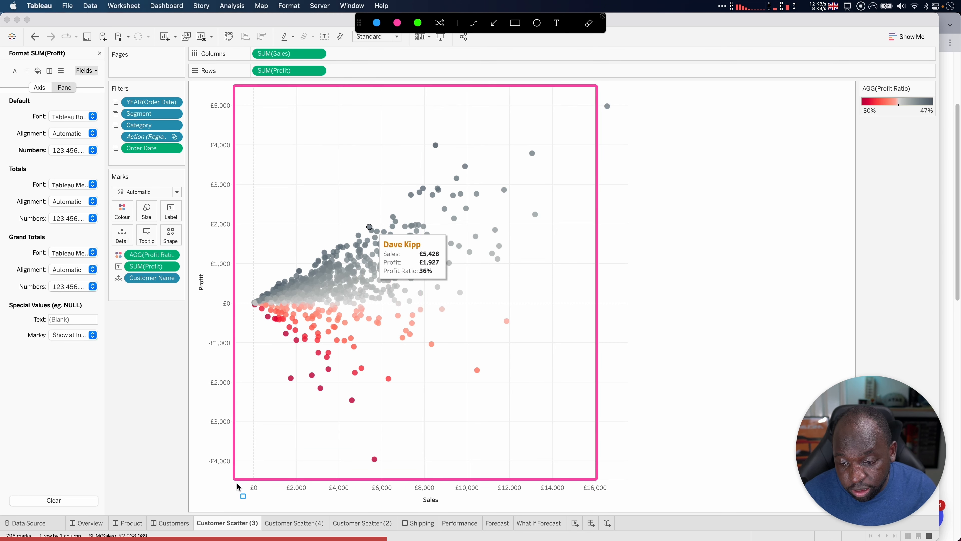
mouse_move(234, 481)
left_mouse_down()
mouse_move(259, 500)
mouse_move(492, 515)
mouse_move(609, 512)
left_mouse_up()
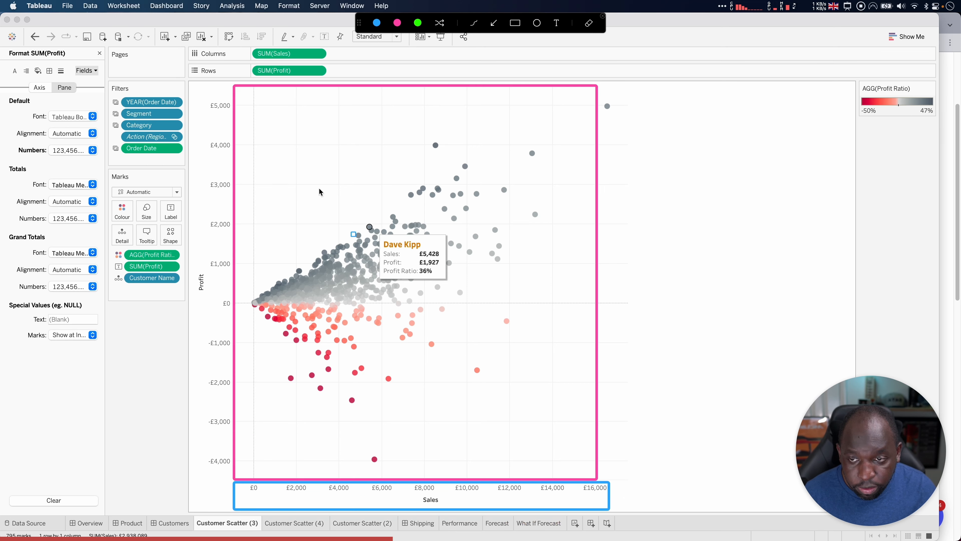
mouse_move(192, 85)
left_mouse_down()
mouse_move(211, 170)
mouse_move(231, 473)
left_mouse_up()
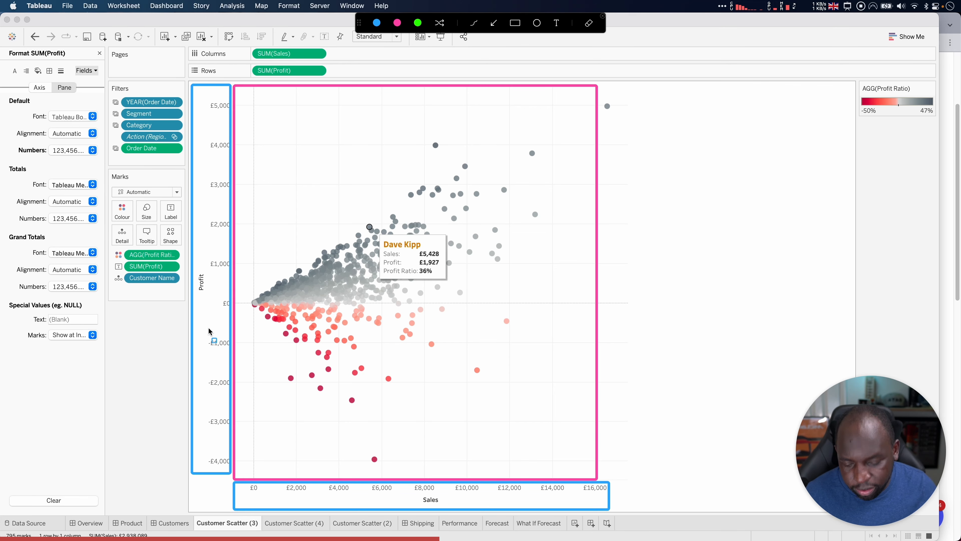
key("Escape")
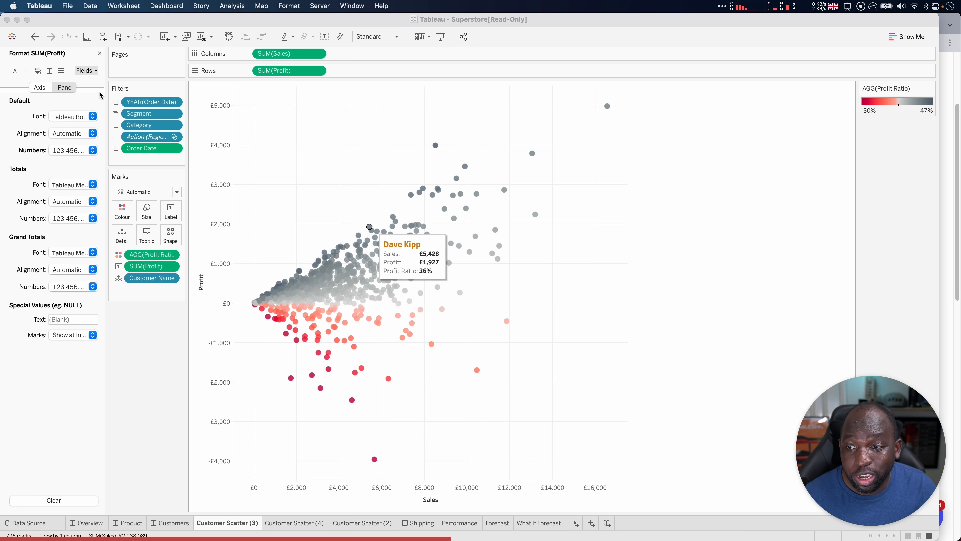
Review the Axis settings of the SUM(Profit) field and return to its Pane settings
left_click(57, 90)
left_click(44, 90)
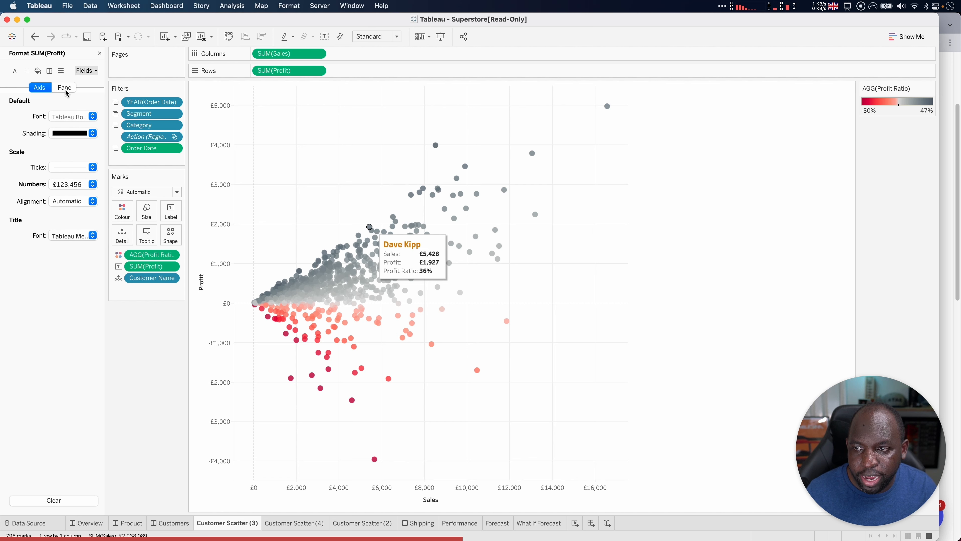
left_click(66, 90)
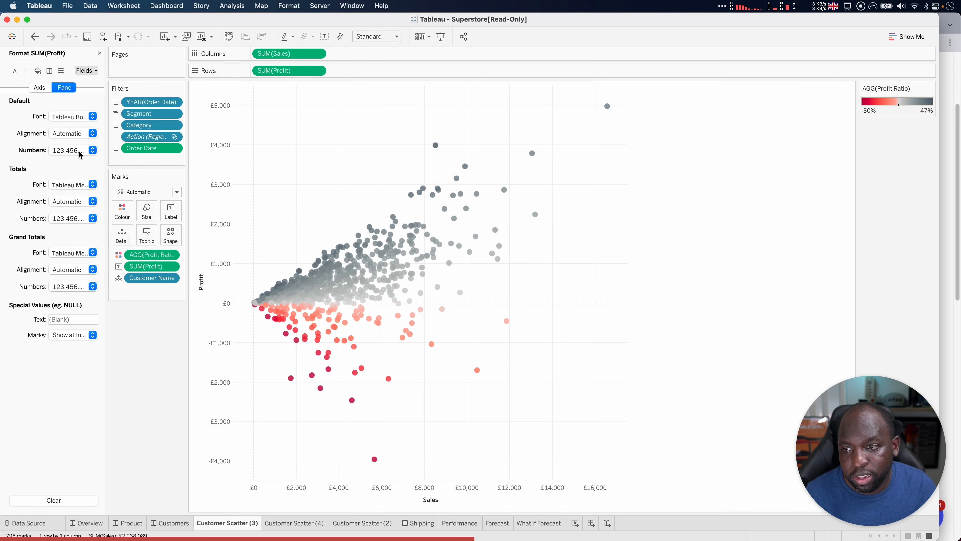
Set the default pane number format of SUM(Profit) to Currency (Custom) with 0 decimal places and Millions (M) display units
left_click(92, 150)
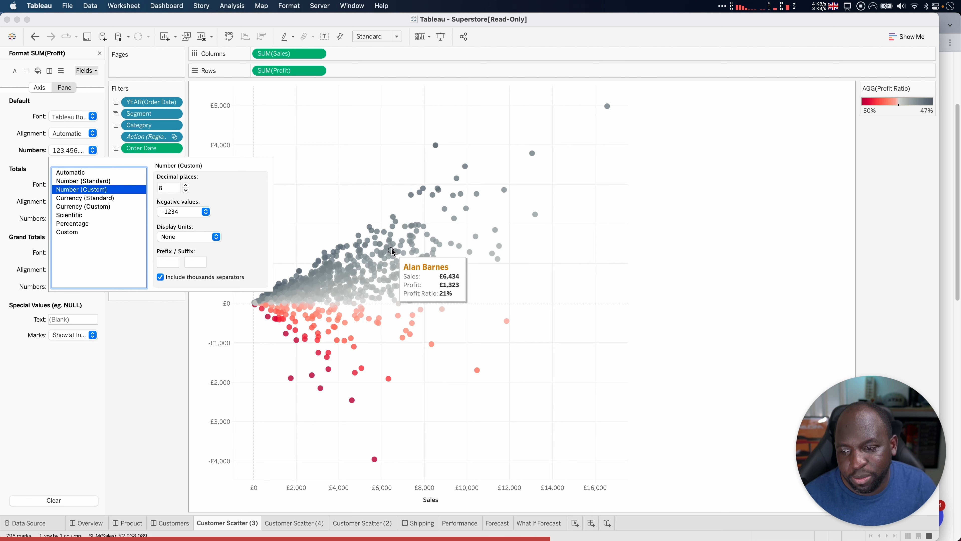
left_click(85, 208)
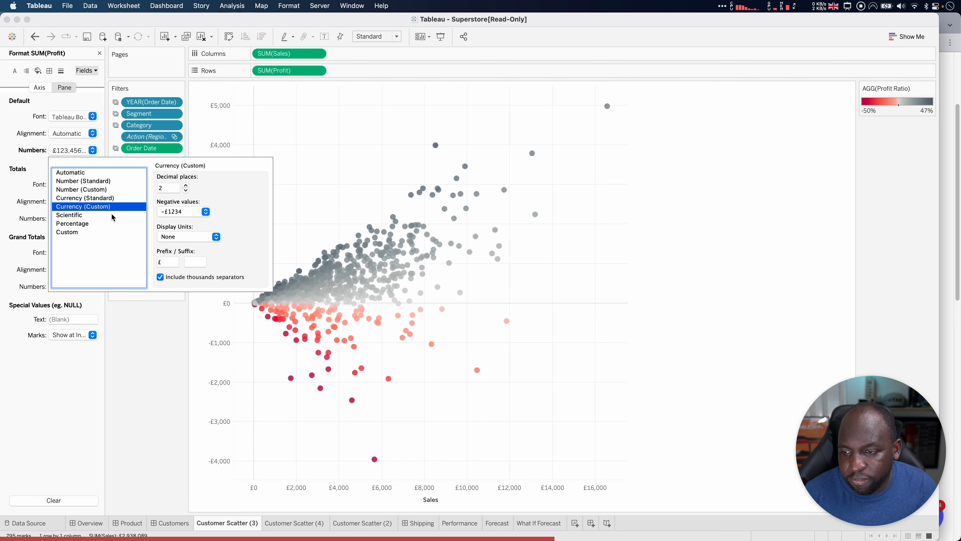
left_click(186, 191)
left_click(186, 191)
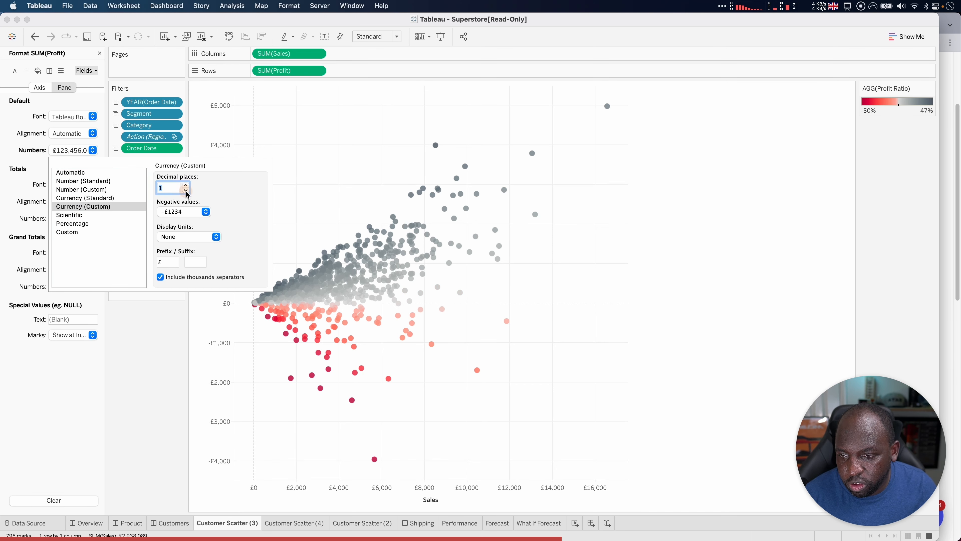
left_click(216, 236)
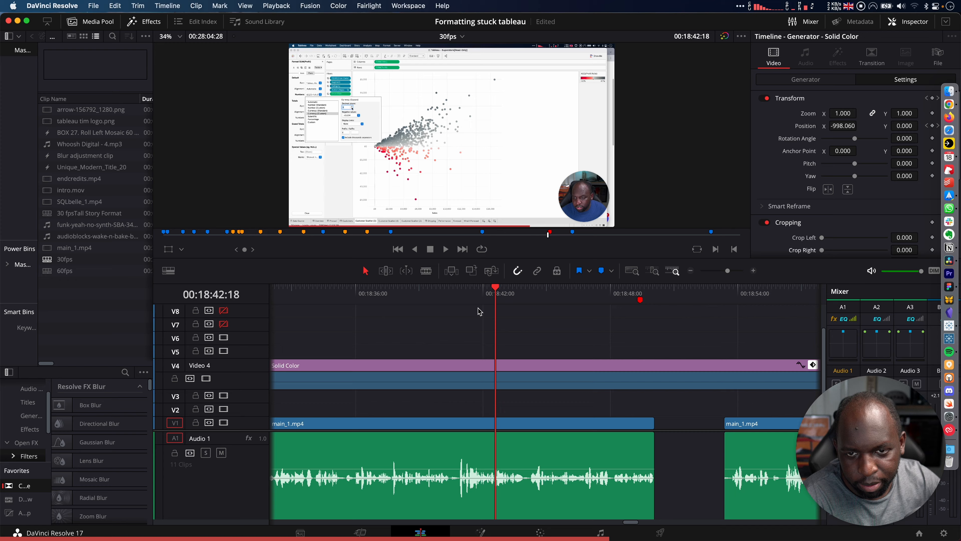
Switch to the follow along workbook in Tableau and open the default pane number format of the SUM(Profit) field
key("ctrl+Up")
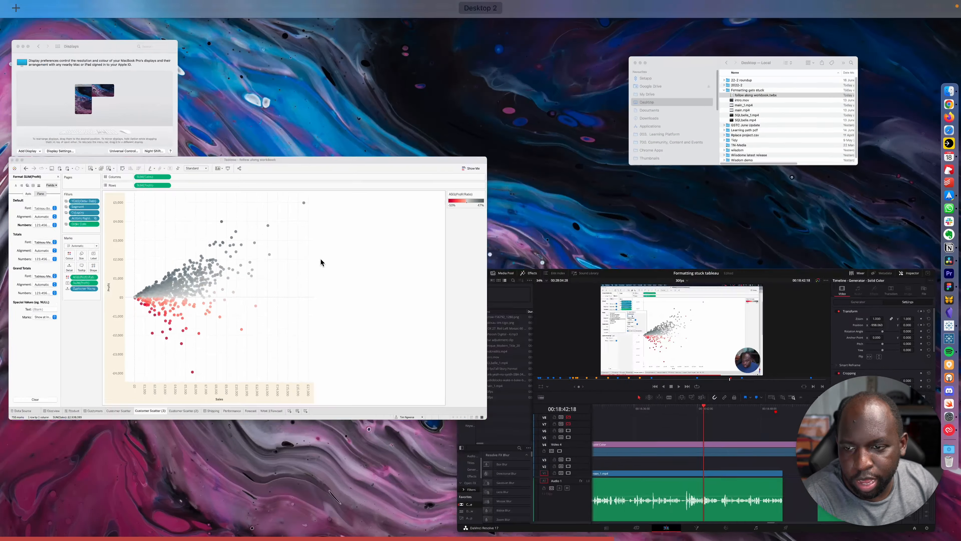
left_click(321, 262)
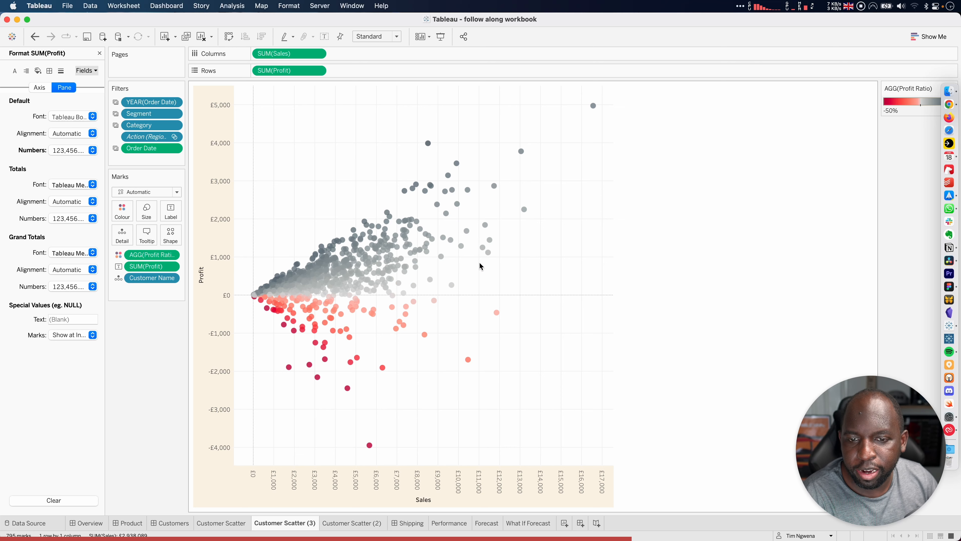
right_click(383, 183)
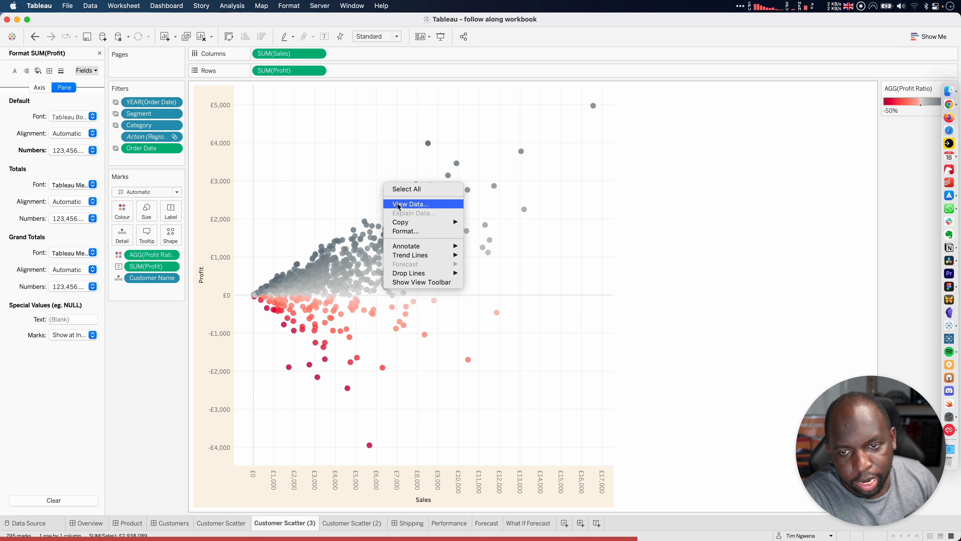
left_click(411, 229)
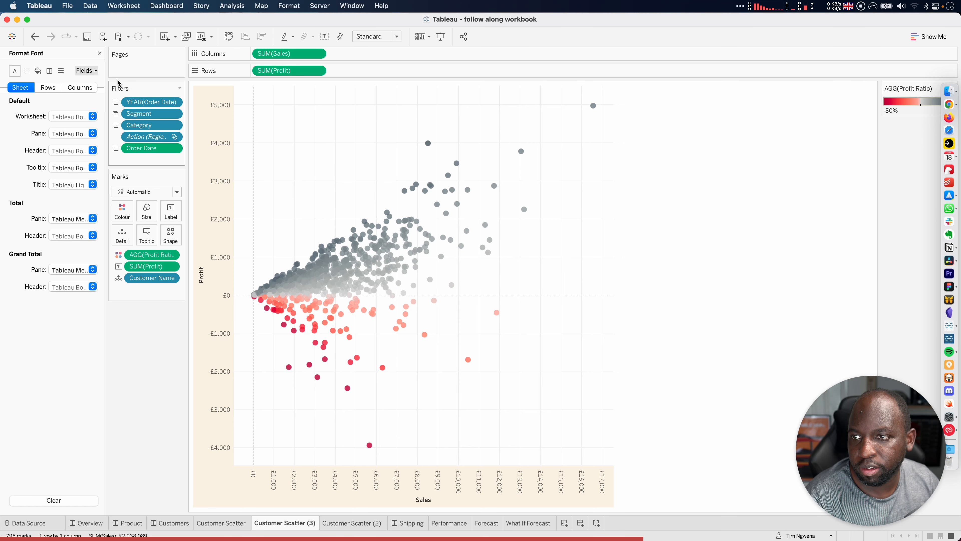
left_click(86, 70)
left_click(108, 93)
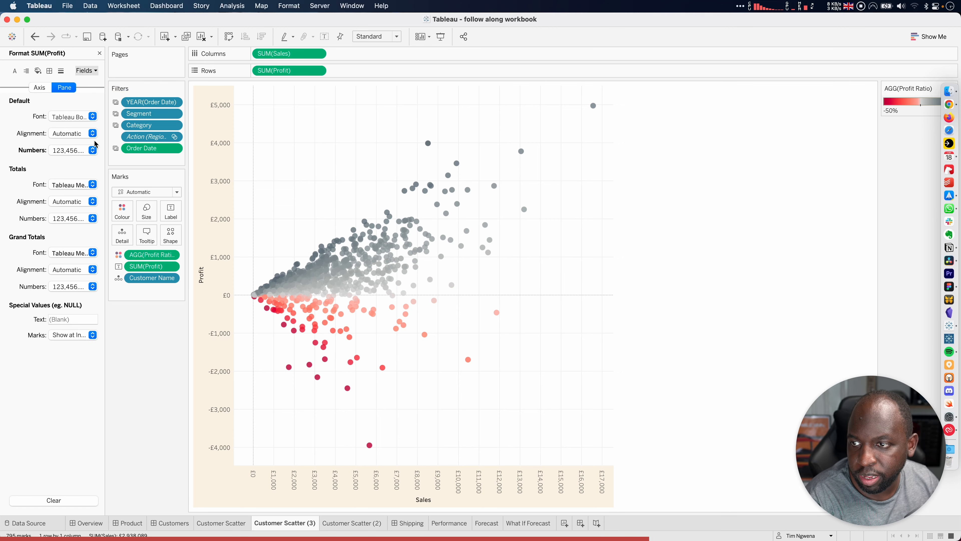
left_click(92, 153)
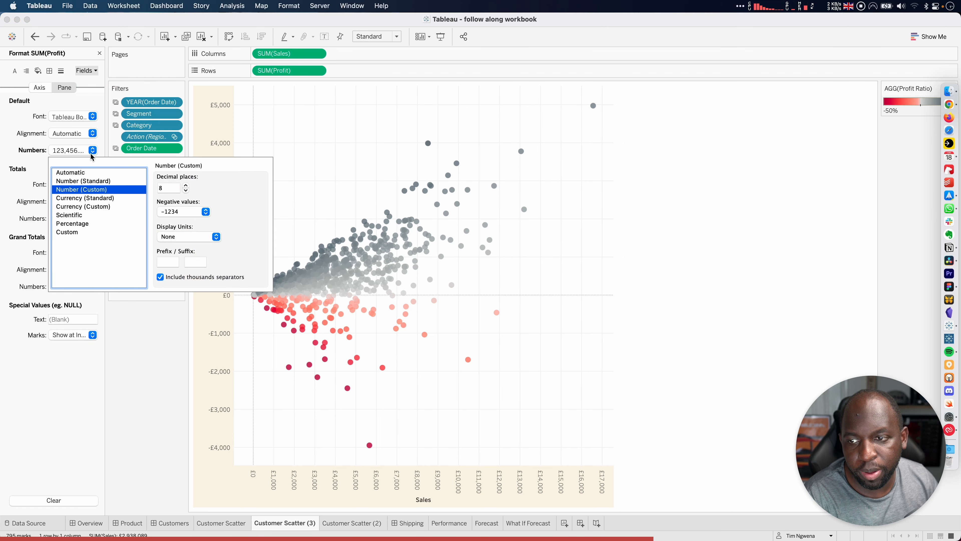
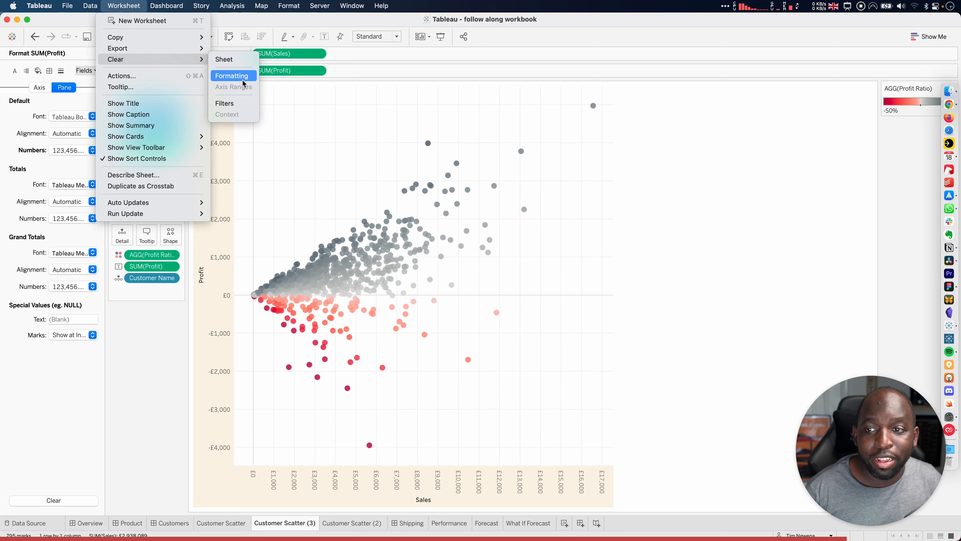
Clear all formatting from the Customer Scatter (3) worksheet and paste formatting onto that sheet
left_click(243, 83)
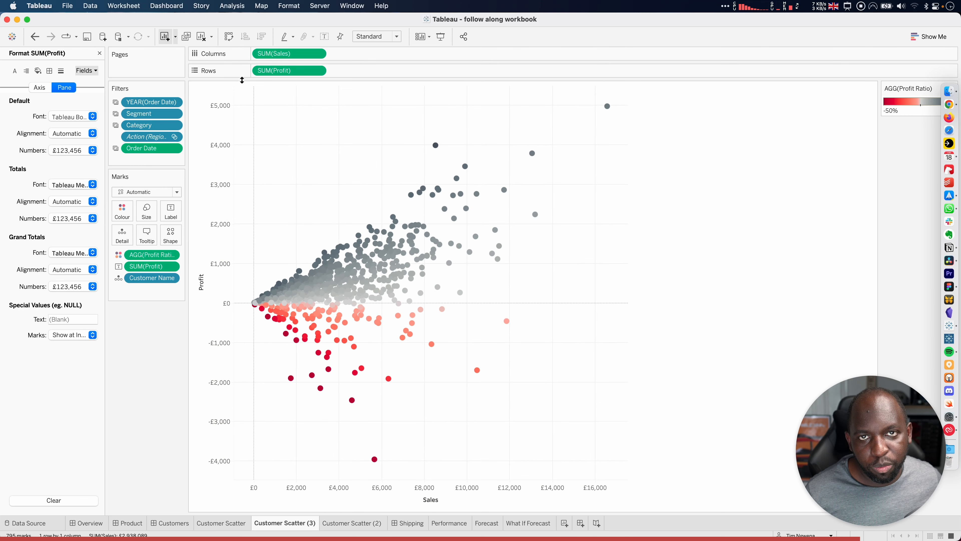
right_click(282, 524)
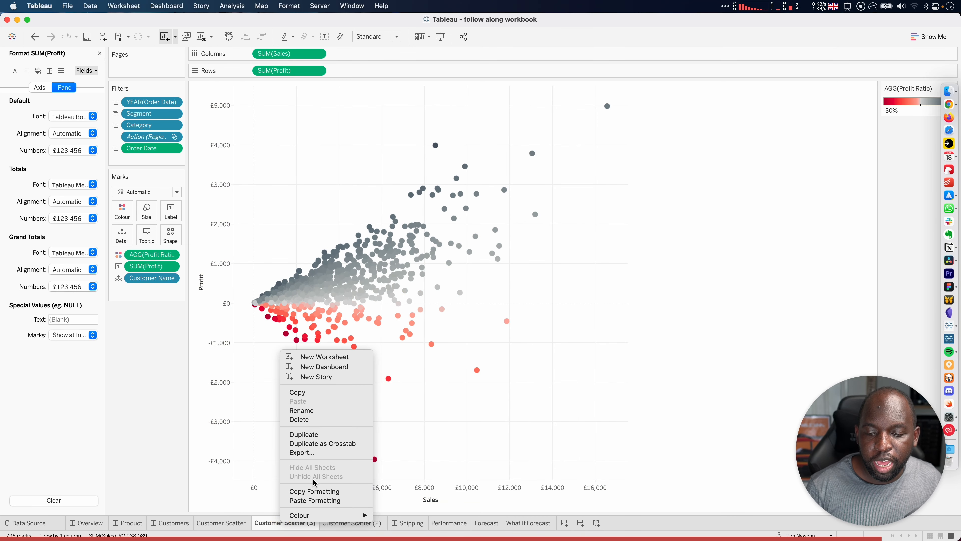
left_click(315, 500)
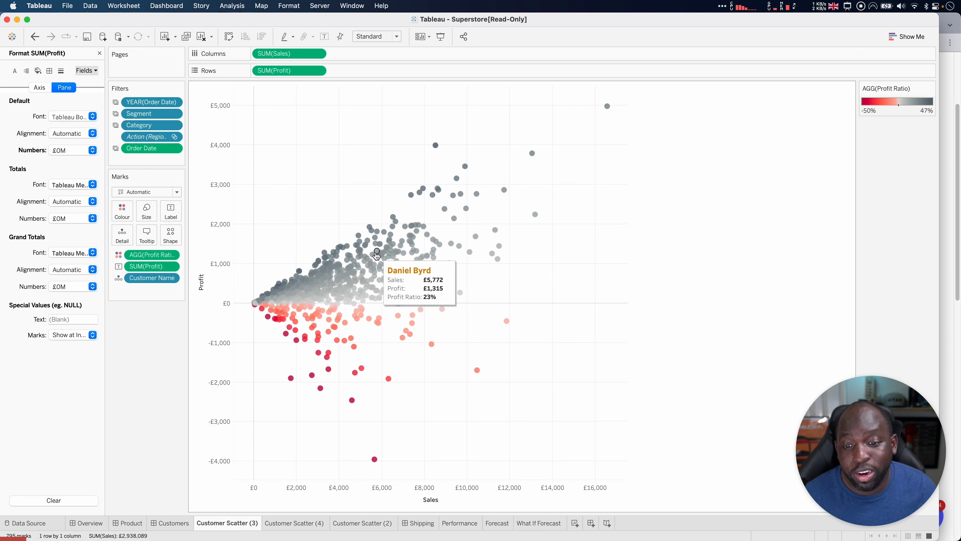
Raise the Profit axis's Currency (Custom) number format to 3 decimal places, and return it to 0
left_click(39, 88)
left_click(92, 184)
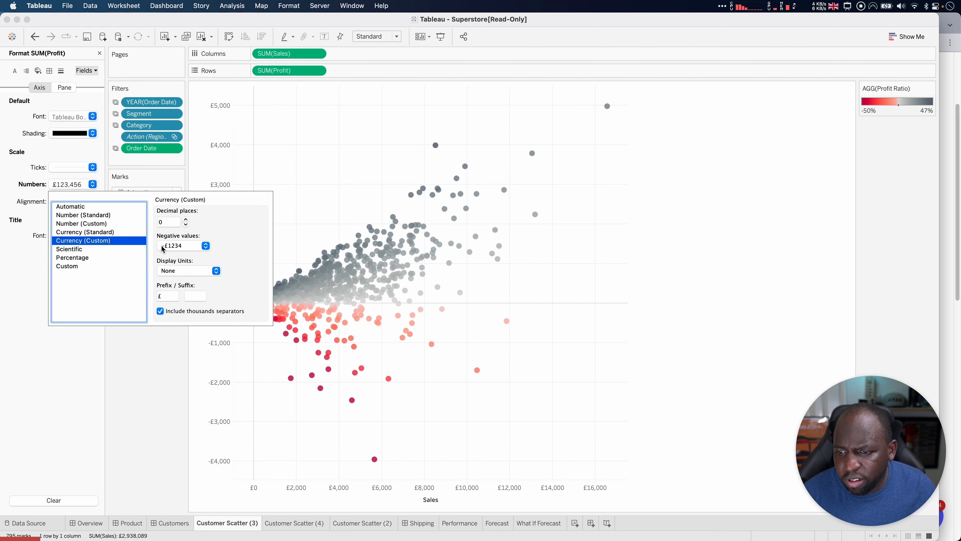
left_click(186, 220)
left_click(186, 220)
left_click(186, 220)
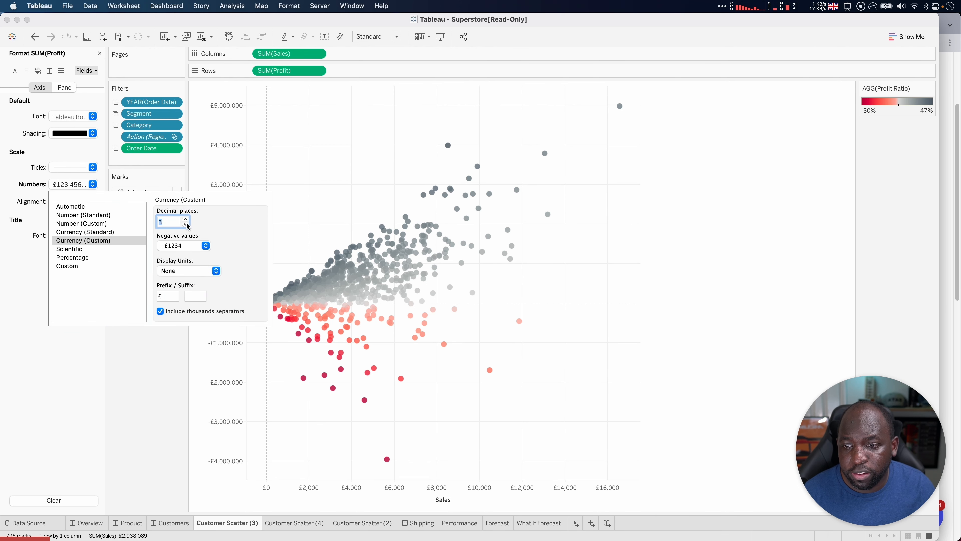
left_click(186, 224)
left_click(187, 224)
left_click(186, 225)
View the sheet-level Font options, and open the default pane number format of the SUM(Profit) field
left_click(14, 71)
left_click(91, 71)
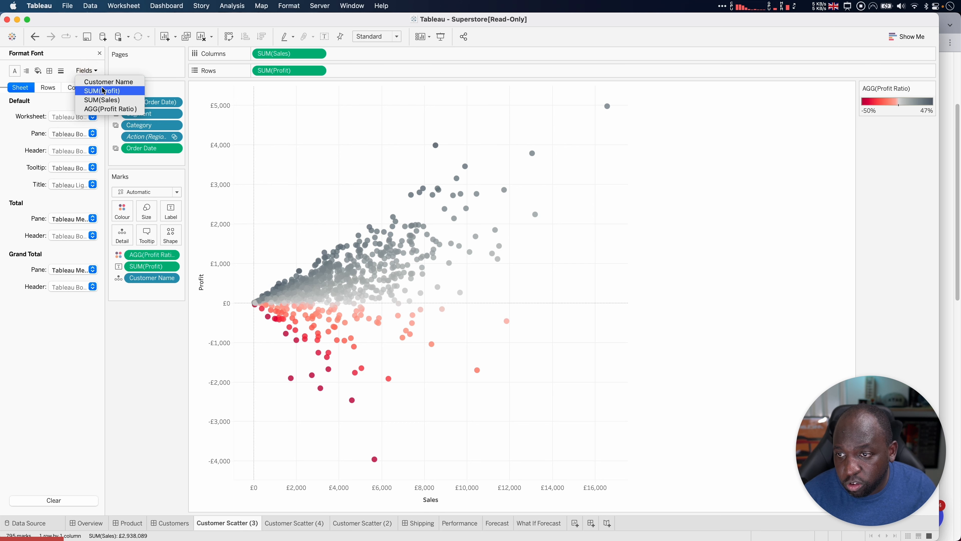
left_click(114, 91)
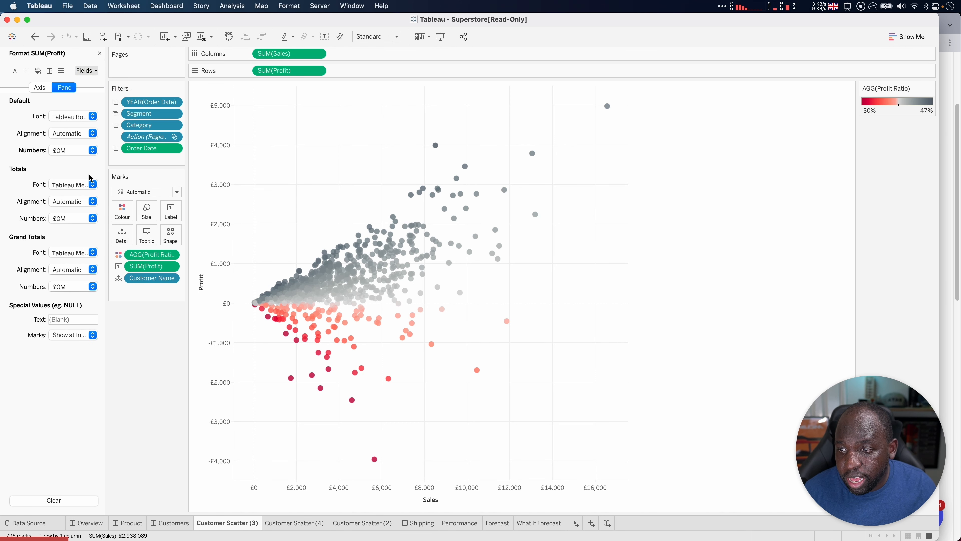
left_click(83, 151)
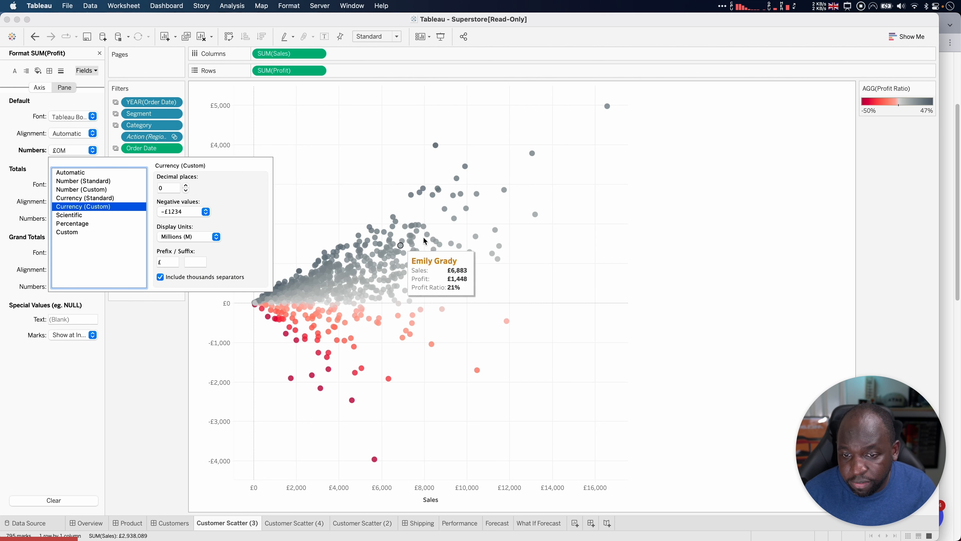
Close the SUM(Profit) number format options and view the Customer Scatter (4) and Customer Scatter (2) worksheets
mouse_move(421, 237)
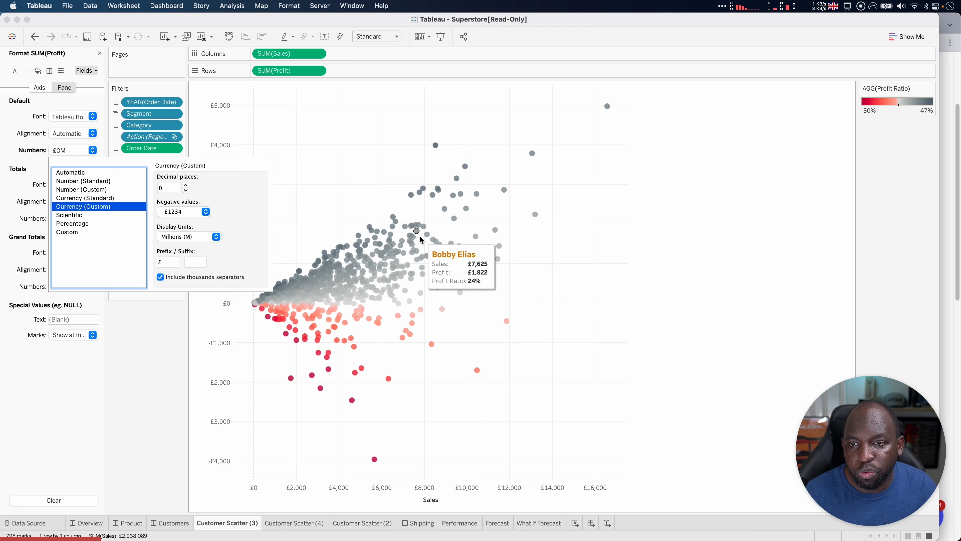
left_click(597, 234)
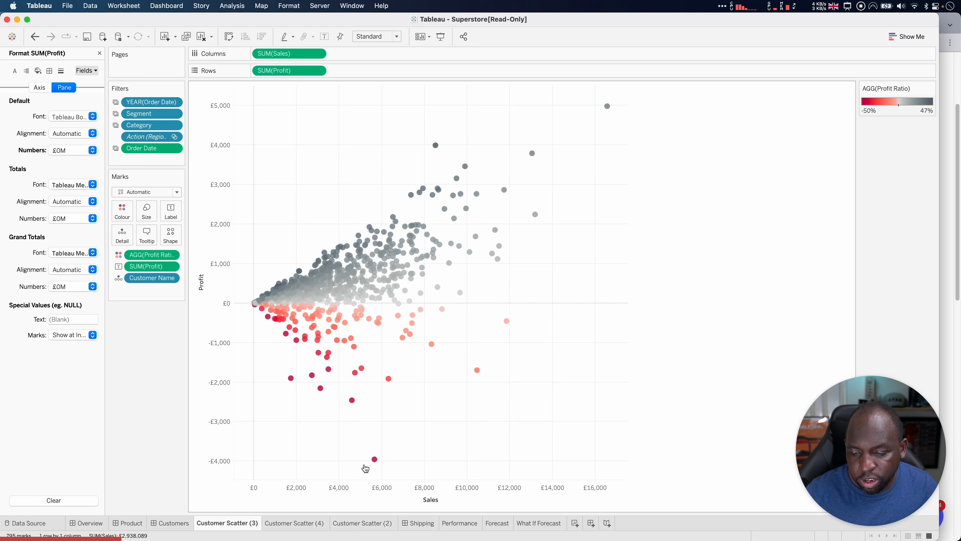
left_click(314, 523)
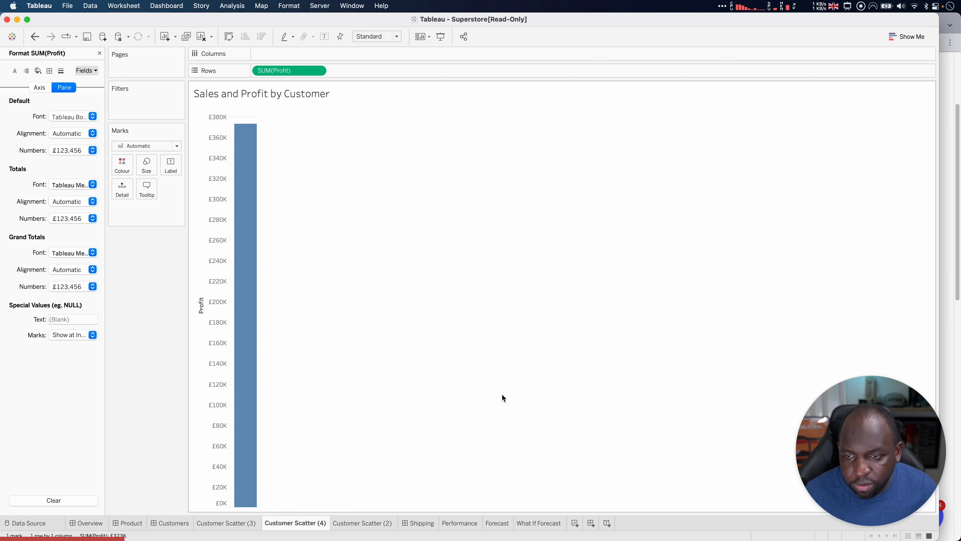
left_click(365, 527)
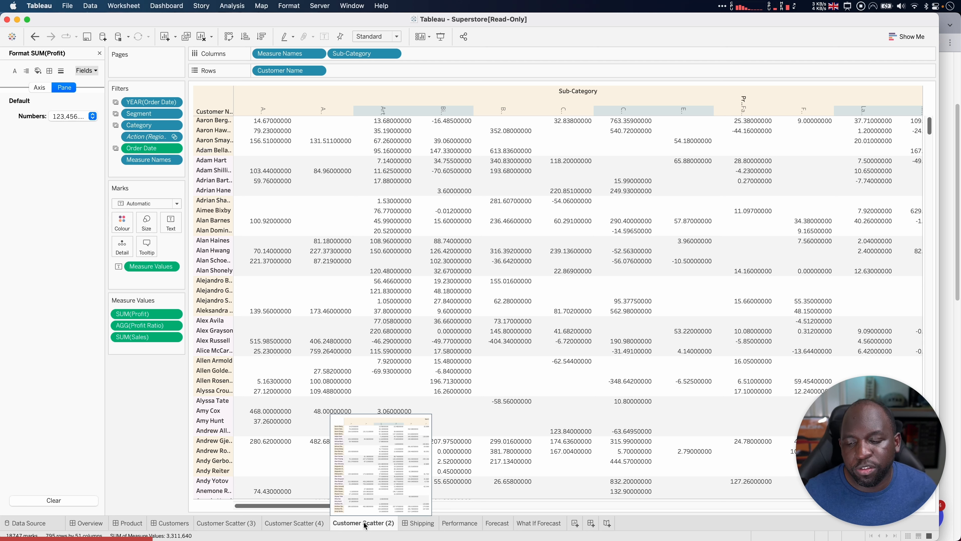
Duplicate the Customer Scatter (3) worksheet as a crosstab
left_click(242, 527)
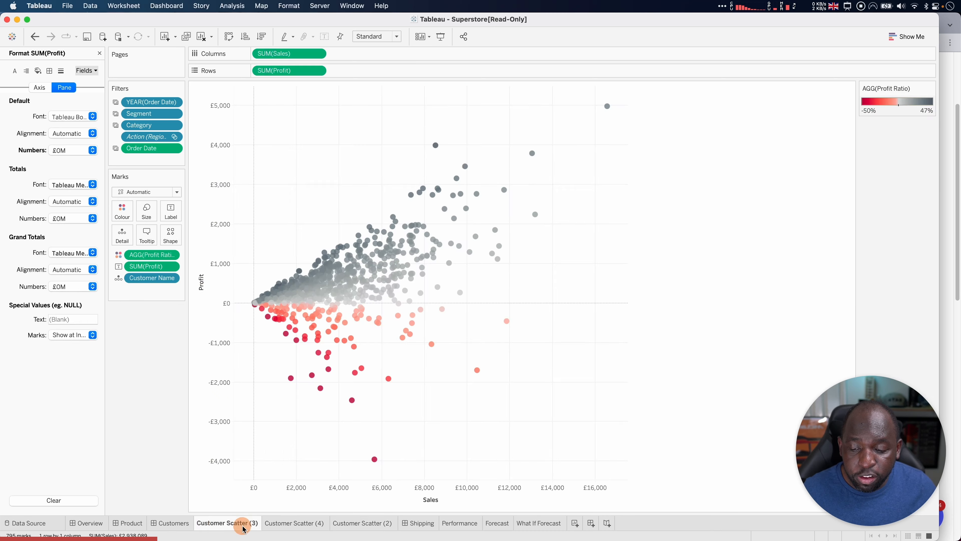
right_click(242, 524)
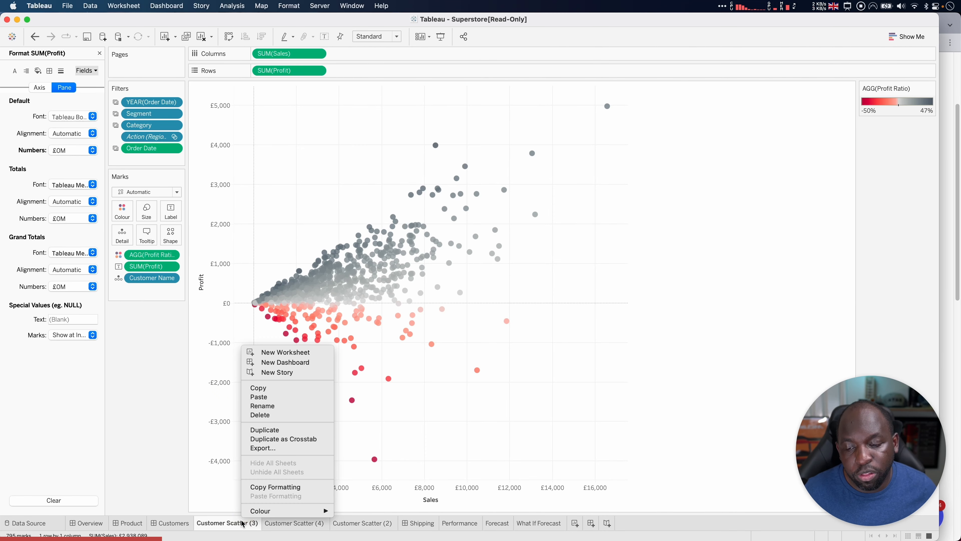
left_click(295, 441)
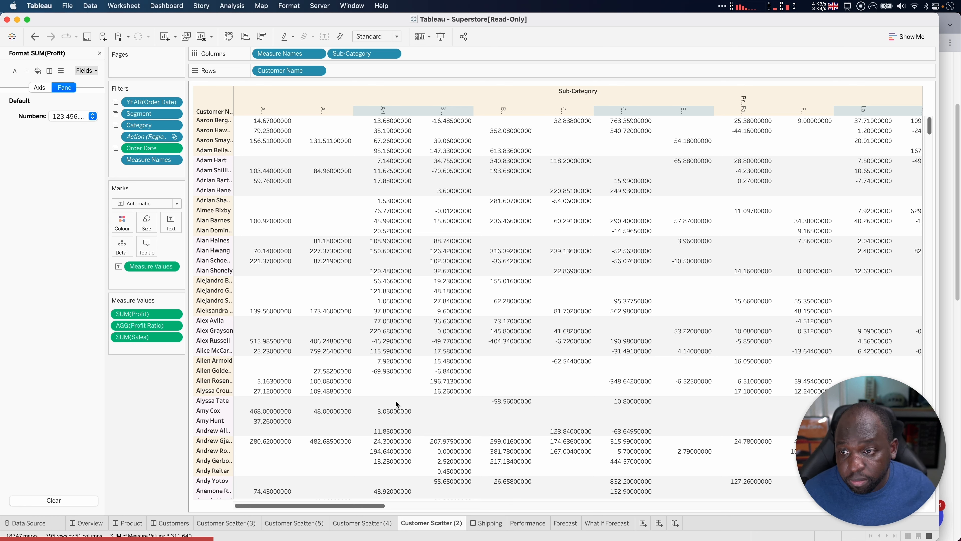
On the Customer Scatter (2) worksheet, open the header formatting of the Sub-Category field from its Art column
right_click(367, 113)
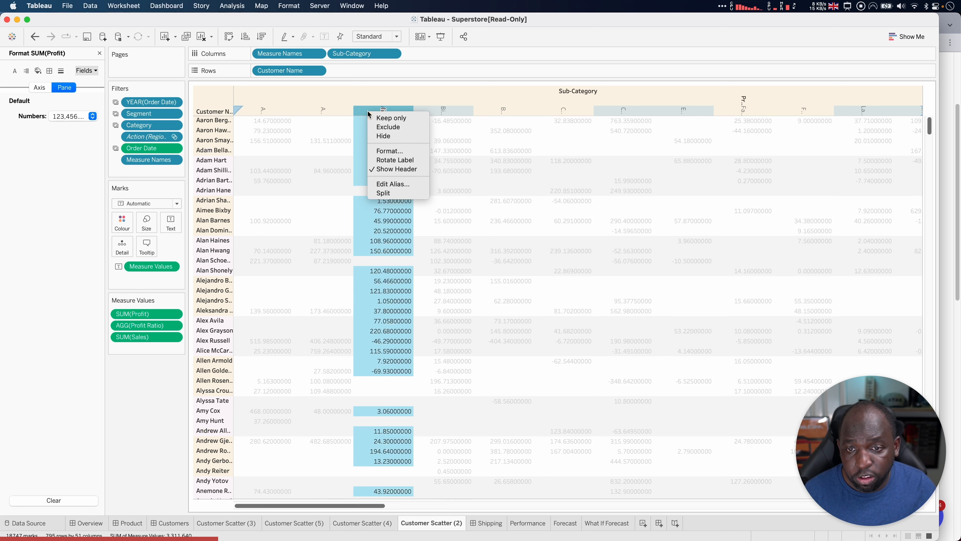
left_click(389, 150)
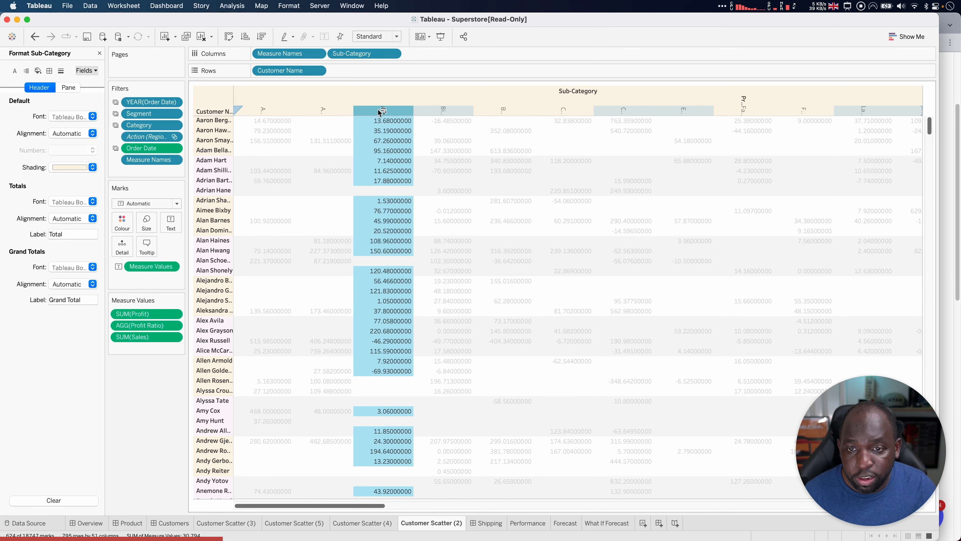
mouse_move(367, 116)
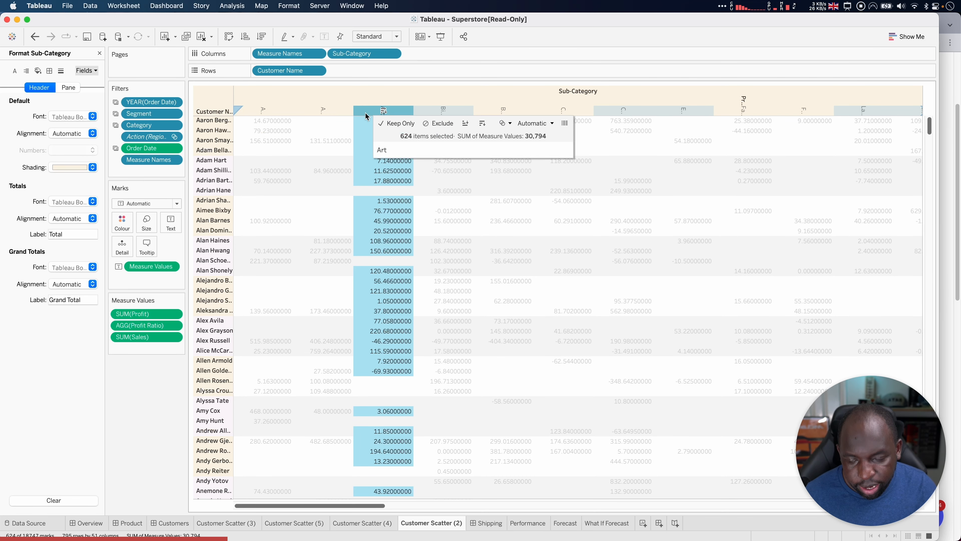
Annotate the screen with an outlined Art header, an arrow to the Header formatting options, and rectangles around both Sub-Category header rows
key("ctrl+a")
left_click(395, 22)
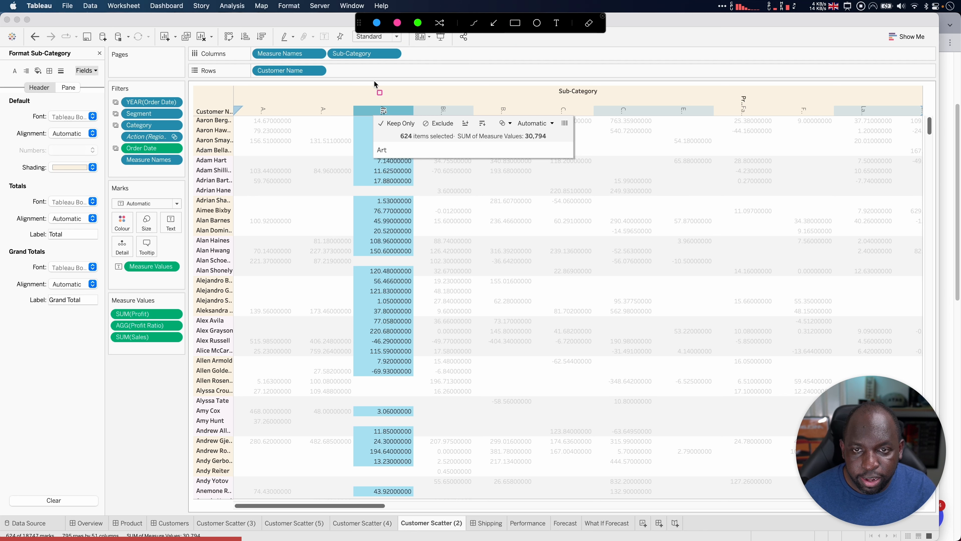
left_click_drag(350, 102, 420, 118)
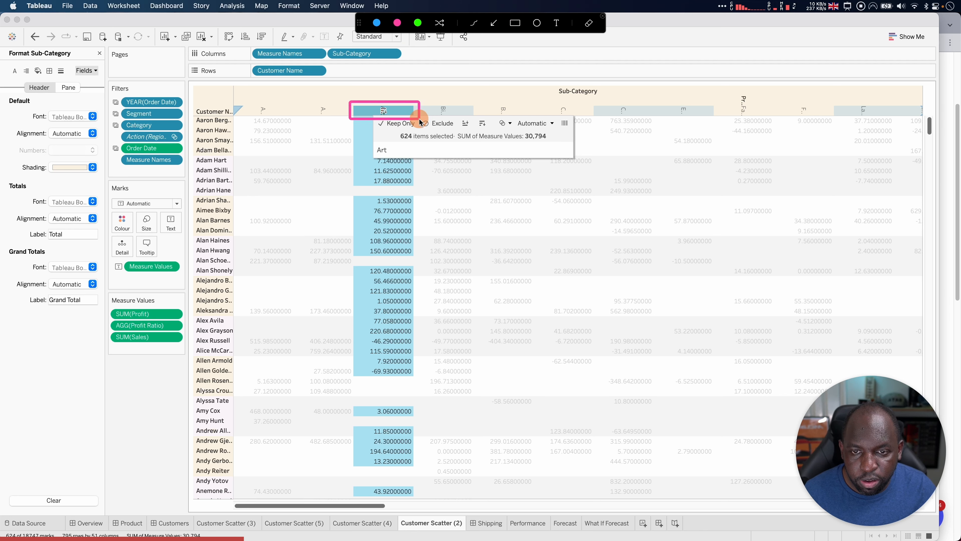
left_click(493, 23)
left_click_drag(357, 110, 48, 91)
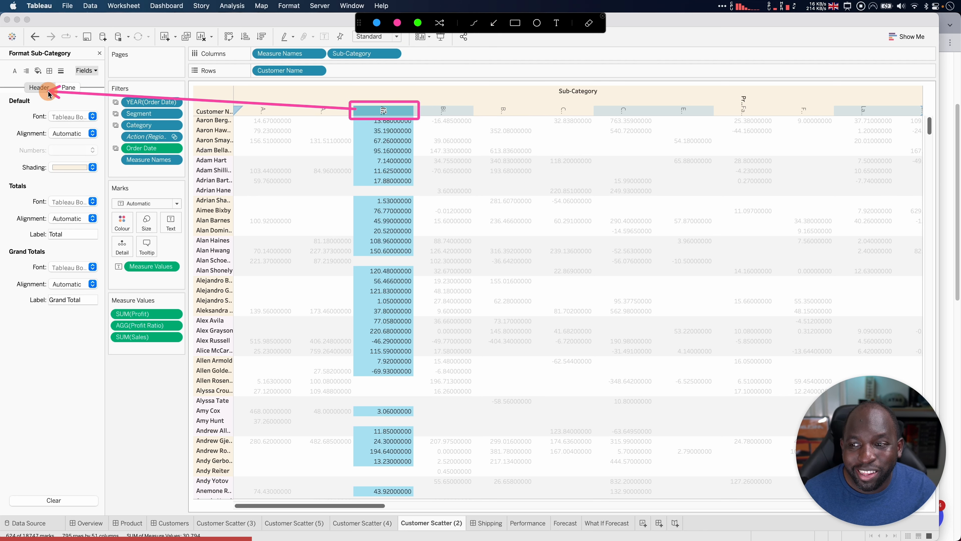
left_click(515, 22)
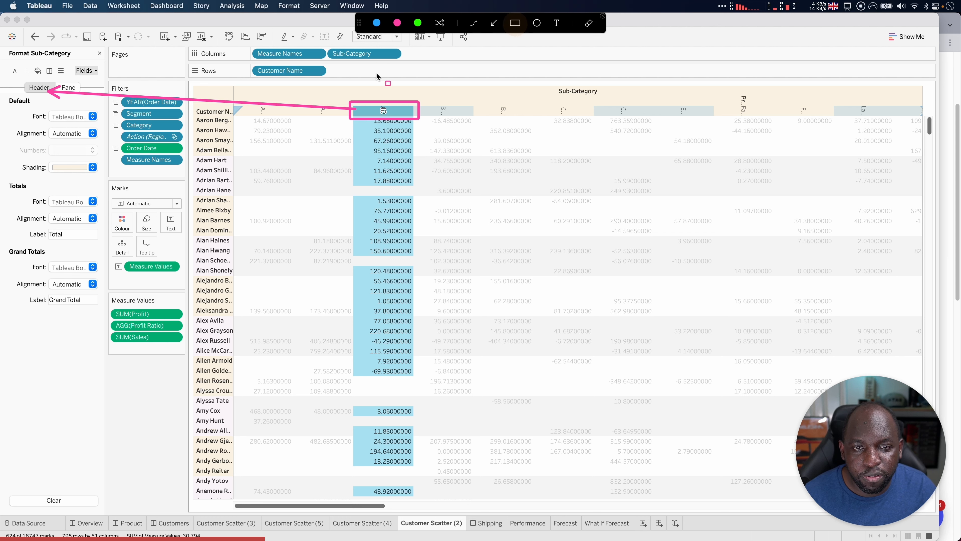
mouse_move(233, 84)
left_mouse_down()
mouse_move(420, 103)
mouse_move(832, 91)
mouse_move(912, 99)
left_mouse_up()
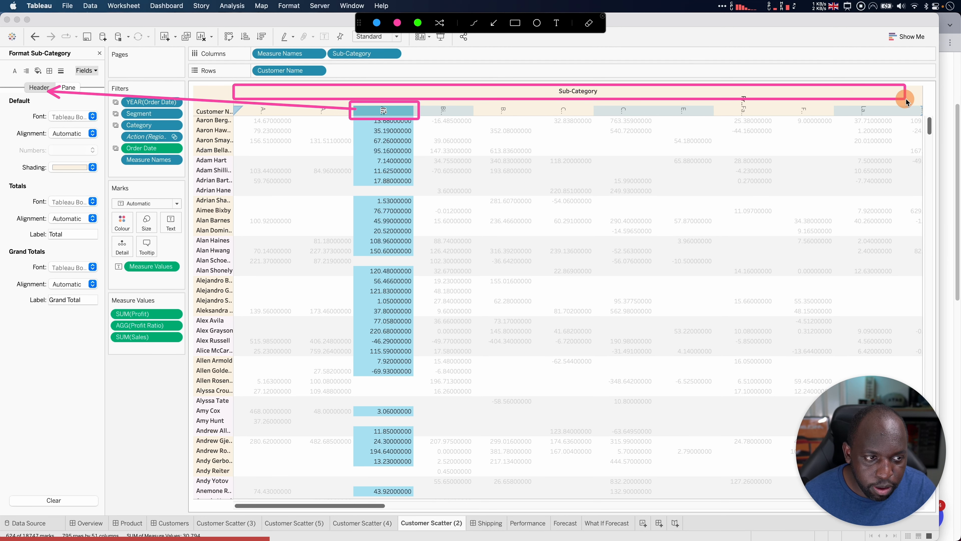
mouse_move(234, 102)
left_mouse_down()
mouse_move(364, 120)
mouse_move(920, 120)
left_mouse_up()
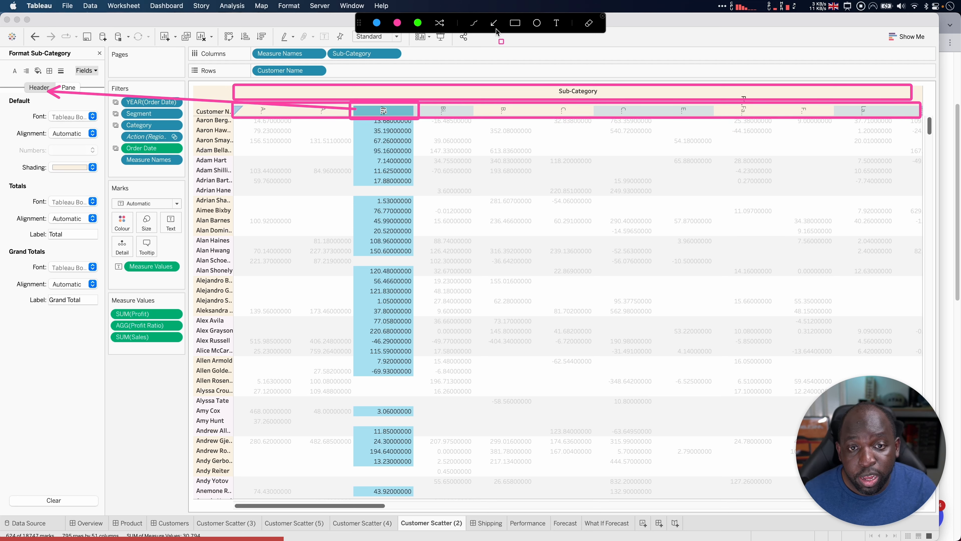
Remove Sub-Category from the columns and open the header formatting of Measure Names from the Sales column
left_click_drag(314, 84, 335, 77)
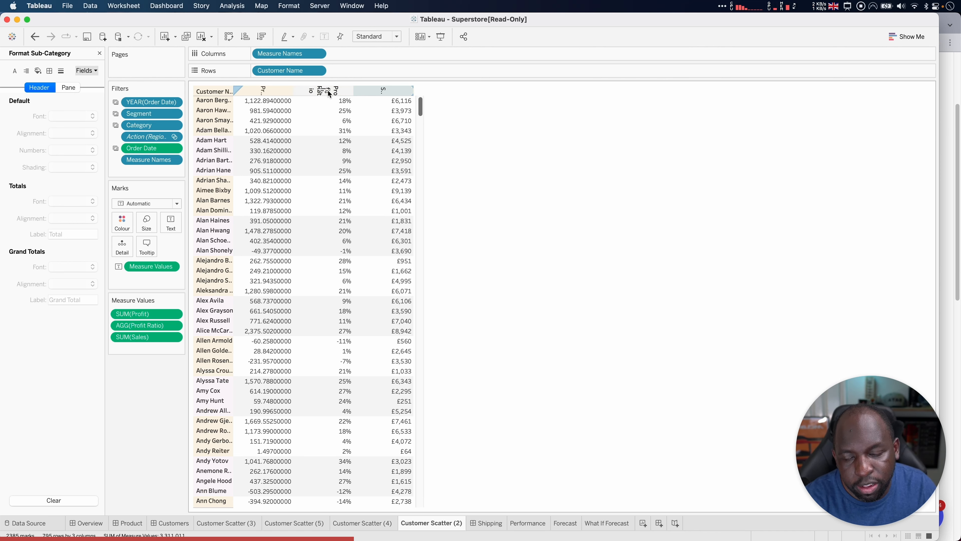
right_click(372, 91)
left_click(392, 126)
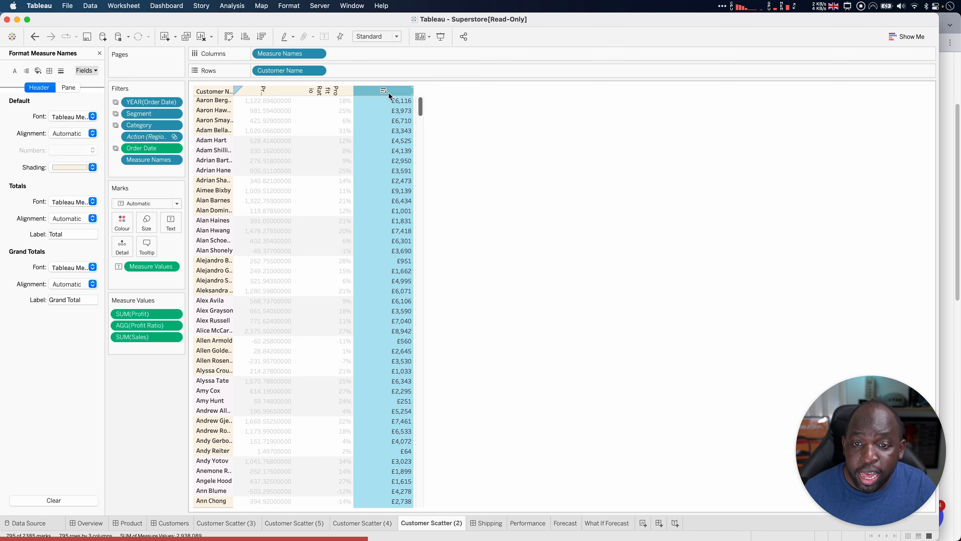
Reset the default header alignment at the Columns level to Automatic
left_click(27, 71)
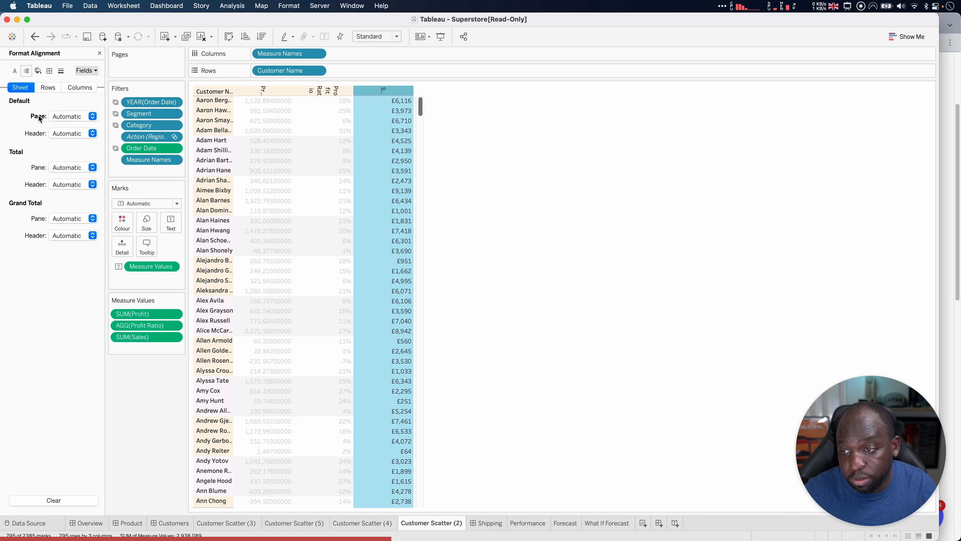
left_click(79, 87)
left_click(563, 132)
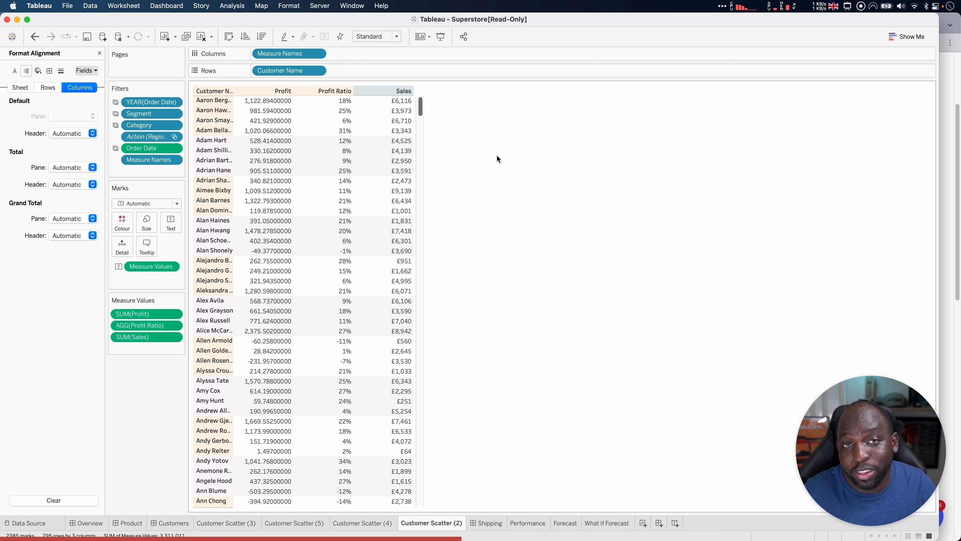
Set the default pane Number (Custom) format of SUM(Profit) to 0 decimal places
left_click(86, 70)
left_click(103, 109)
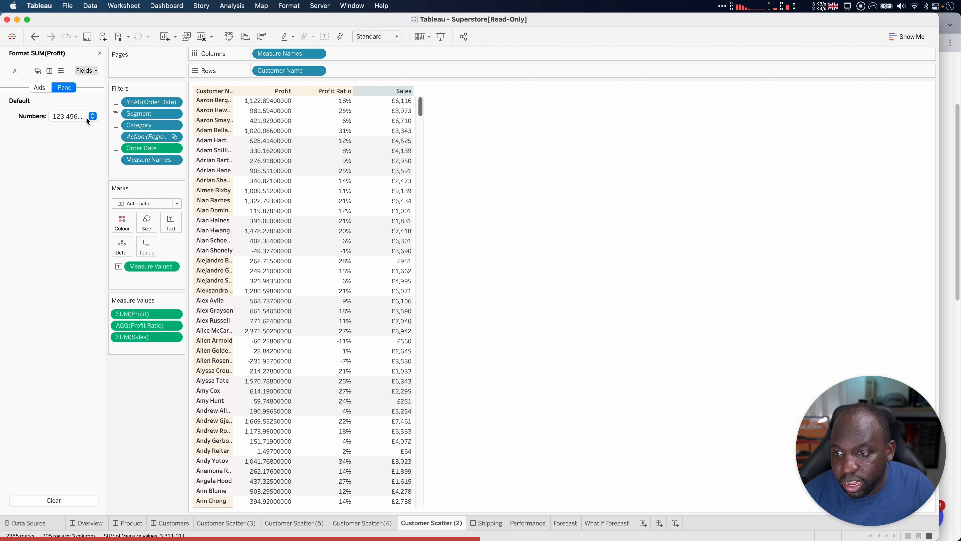
left_click(87, 117)
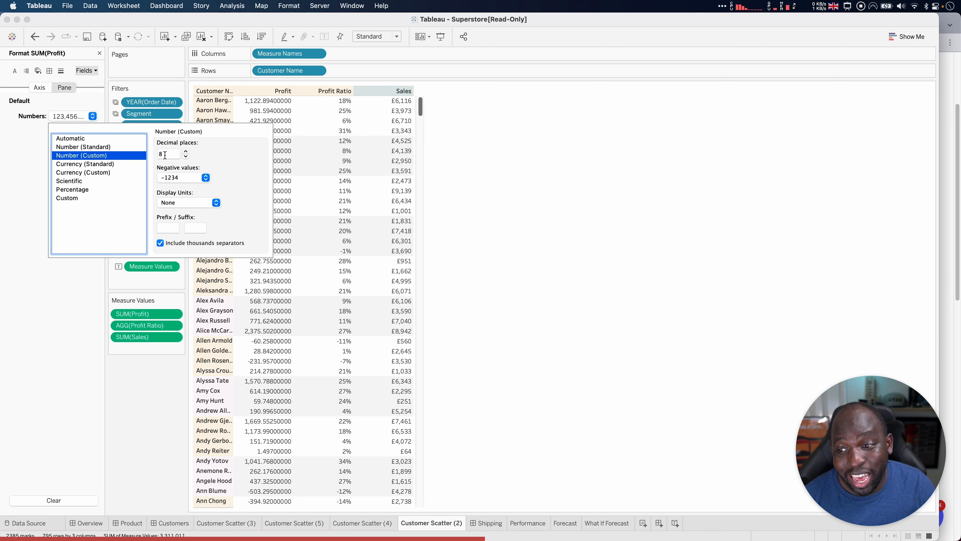
left_click(186, 156)
left_click(187, 156)
left_click(187, 156)
left_click(186, 157)
left_click(187, 156)
left_click(186, 156)
left_click(187, 156)
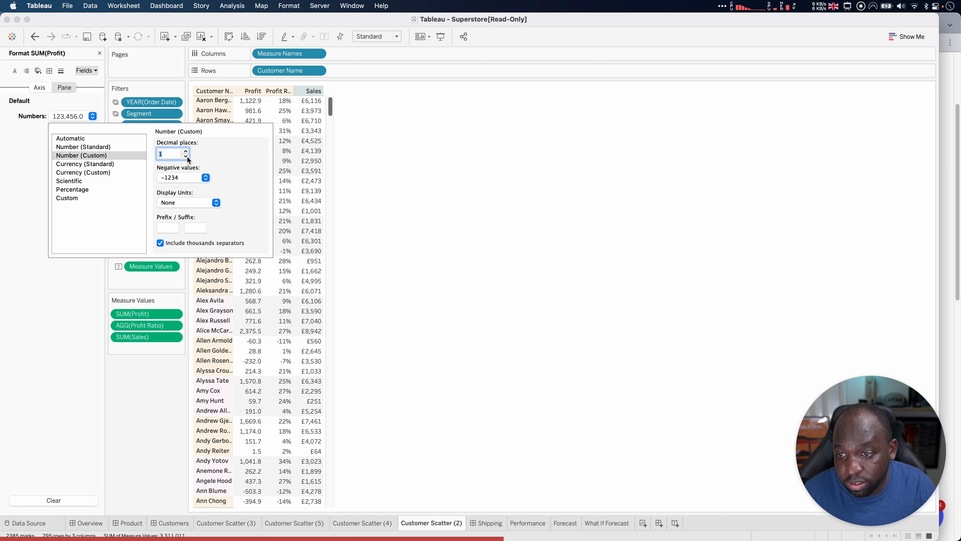
left_click(185, 156)
Set SUM(Profit) to display in Thousands (K) with 2 decimal places
left_click(206, 203)
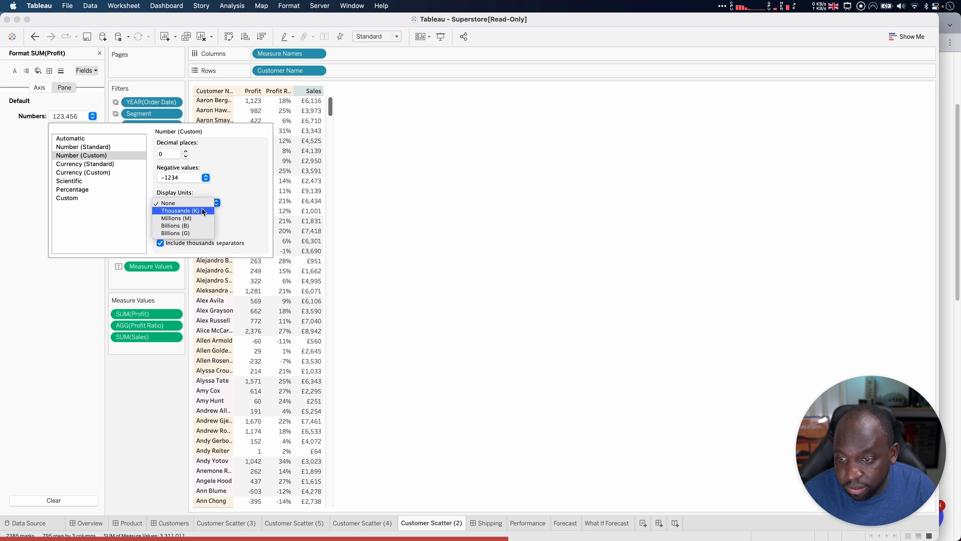
left_click(194, 211)
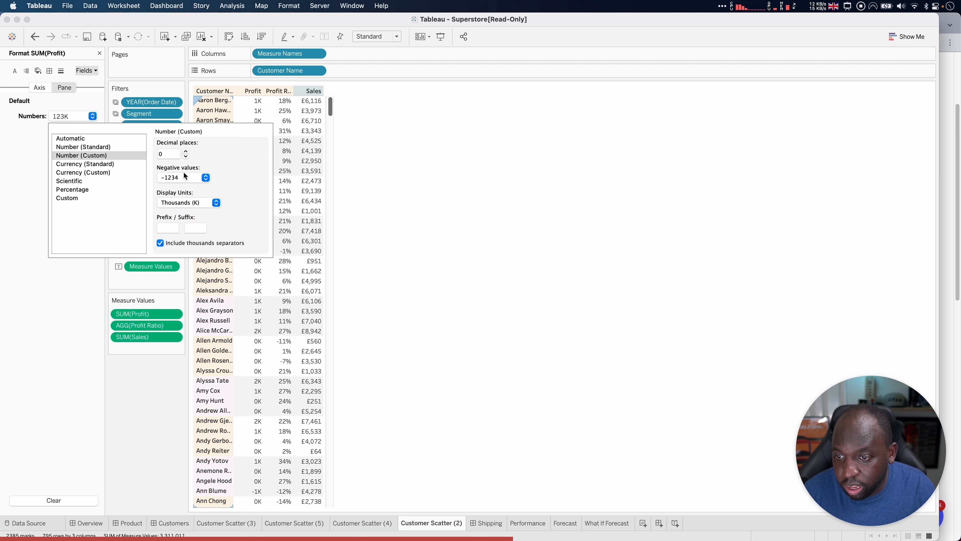
left_click(185, 151)
left_click(185, 151)
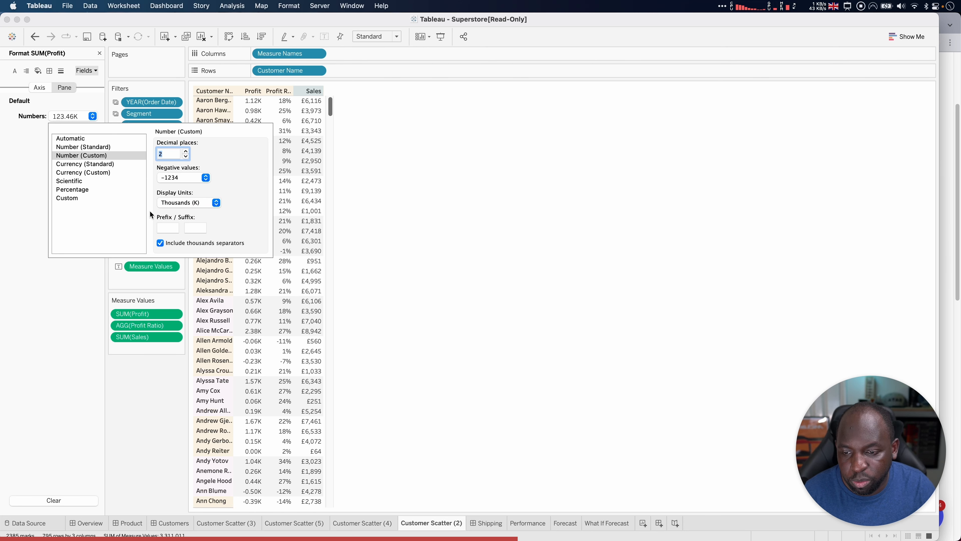
left_click(458, 211)
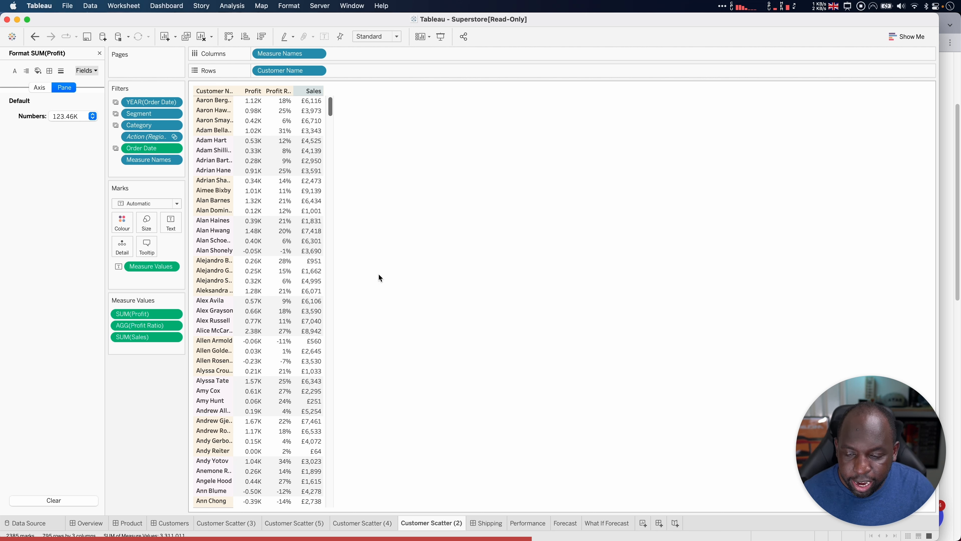
Compare Customer Scatter (5) with Customer Scatter (2), temporarily outlining two shaded groups of customer names and the measure headers on the latter
left_click(289, 523)
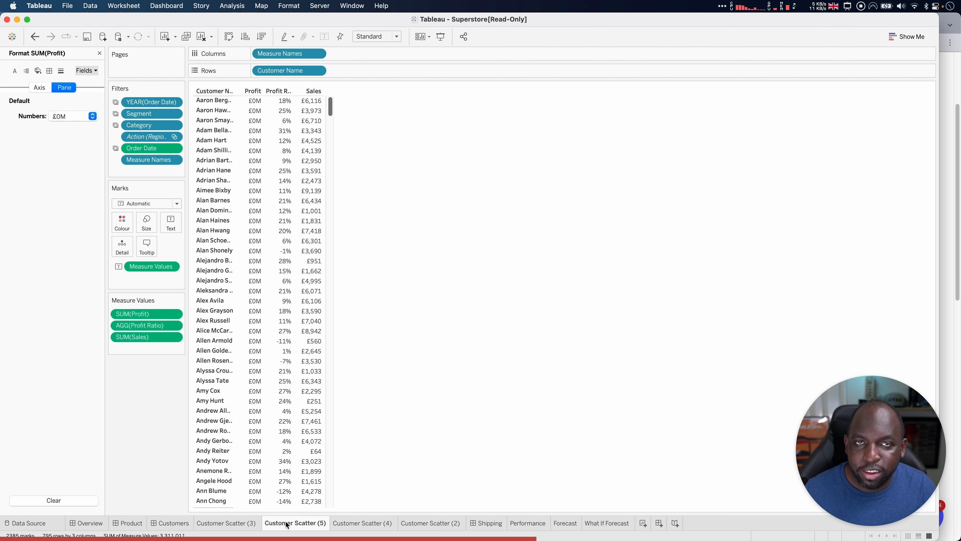
left_click(430, 523)
key("ctrl+a")
left_click_drag(190, 96, 235, 135)
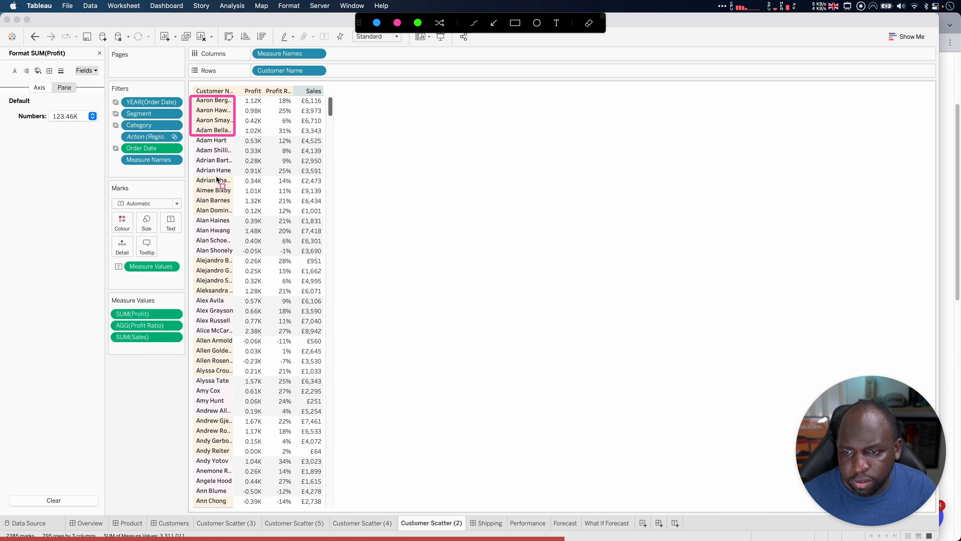
left_click_drag(192, 176, 235, 214)
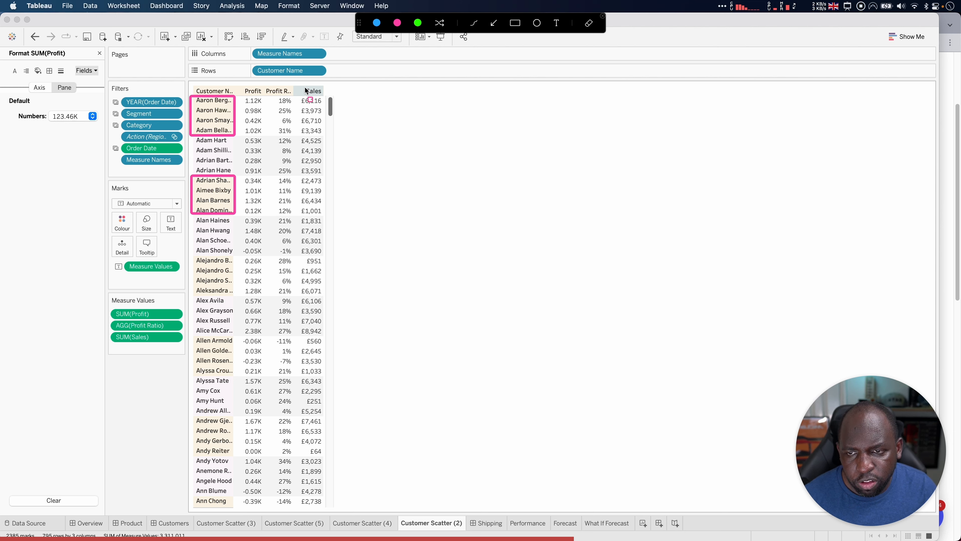
left_click_drag(242, 84, 329, 97)
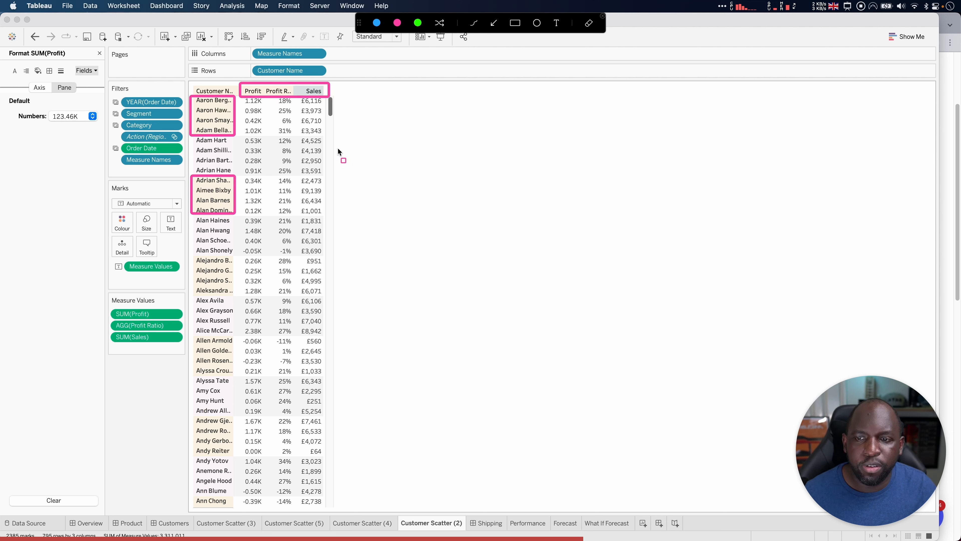
key("Escape")
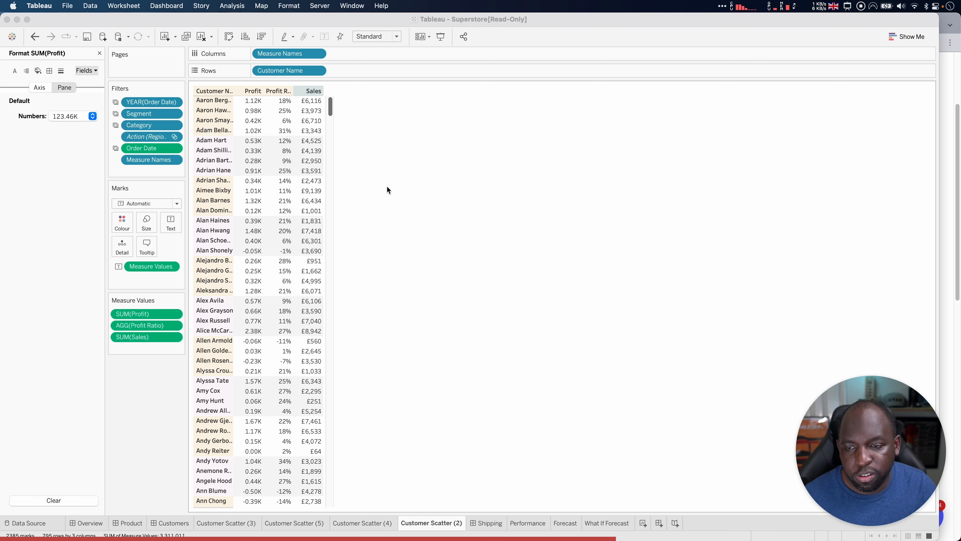
Outline the second band of customer name rows and its measure values with annotation rectangles
key("ctrl")
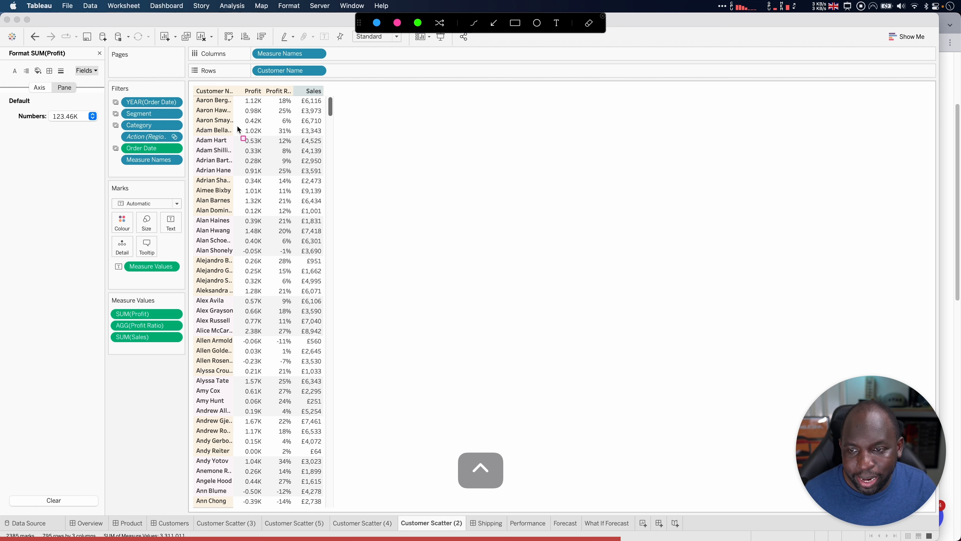
mouse_move(195, 136)
left_mouse_down()
mouse_move(230, 166)
mouse_move(320, 171)
left_mouse_up()
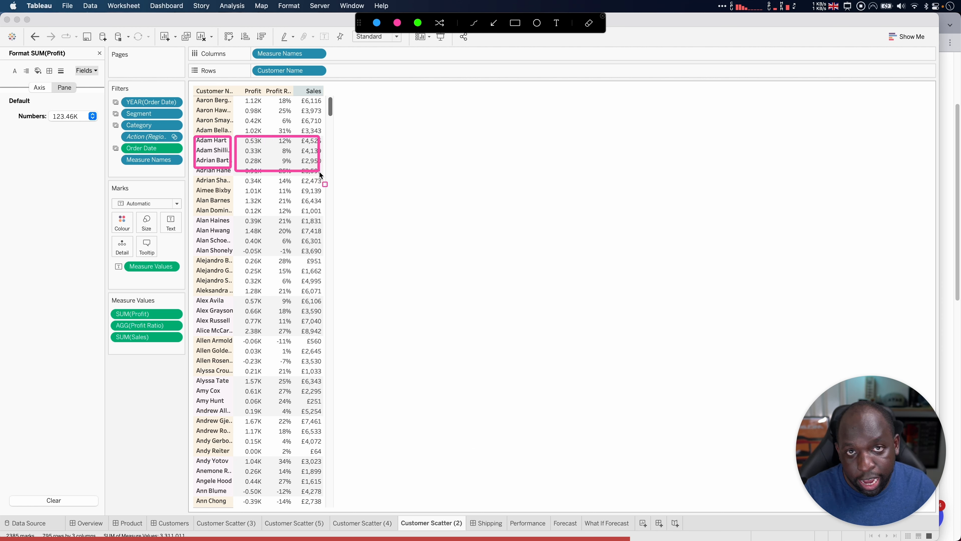